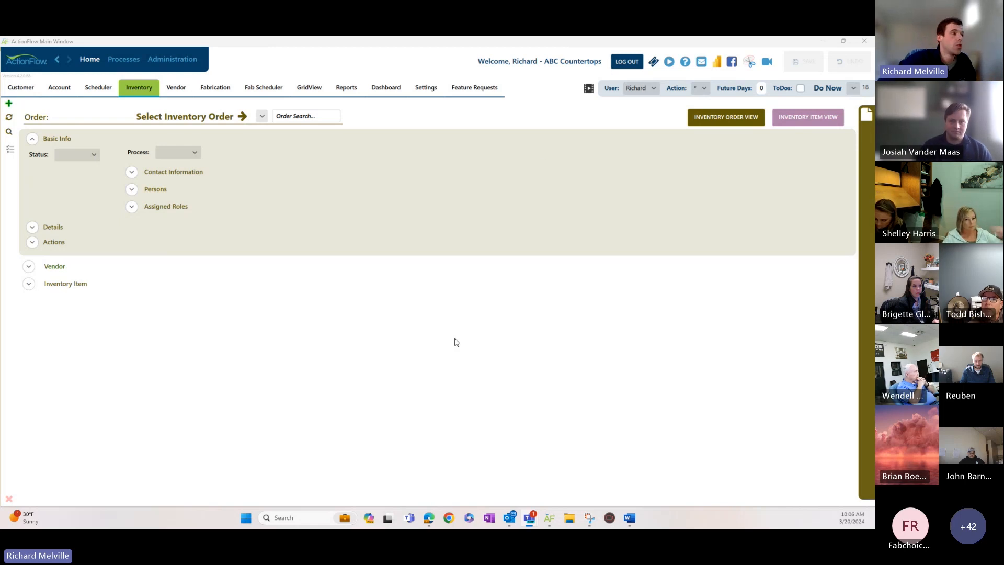
Open the Nonserialized Quantities window from the inventory tools and list the SKU items of the Sink class.
click(10, 151)
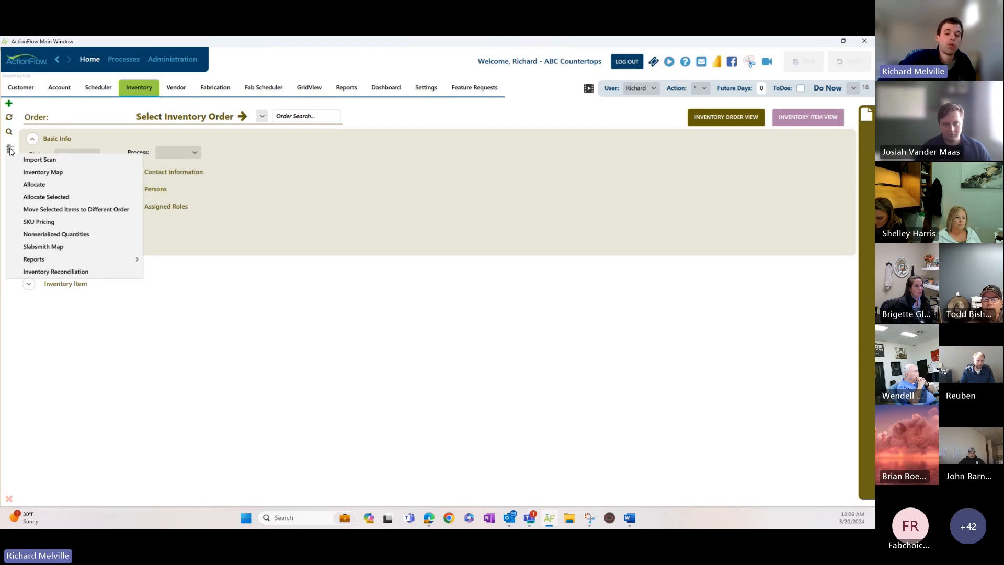
mouse_move(76, 256)
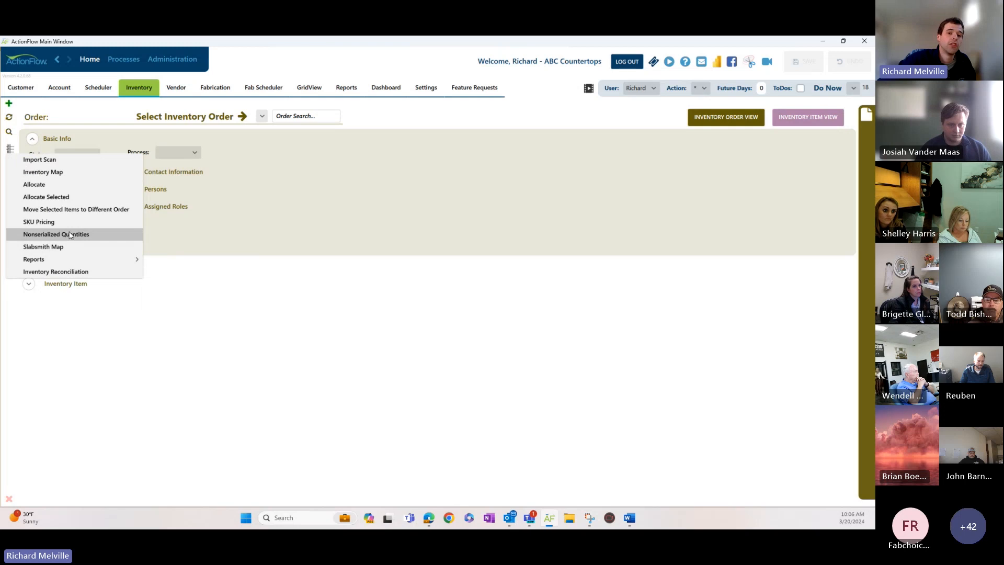
click(233, 233)
drag(874, 190, 288, 37)
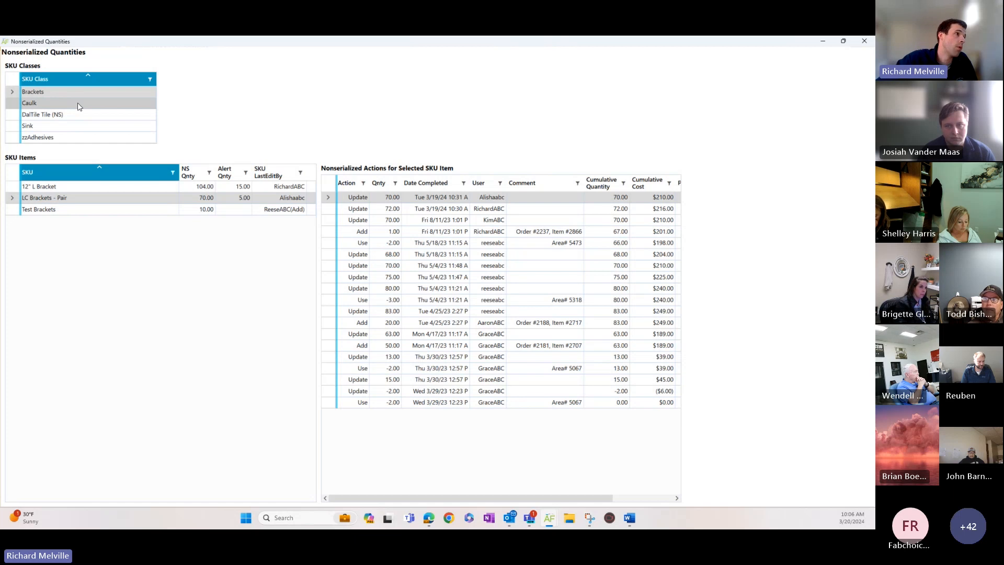
click(65, 126)
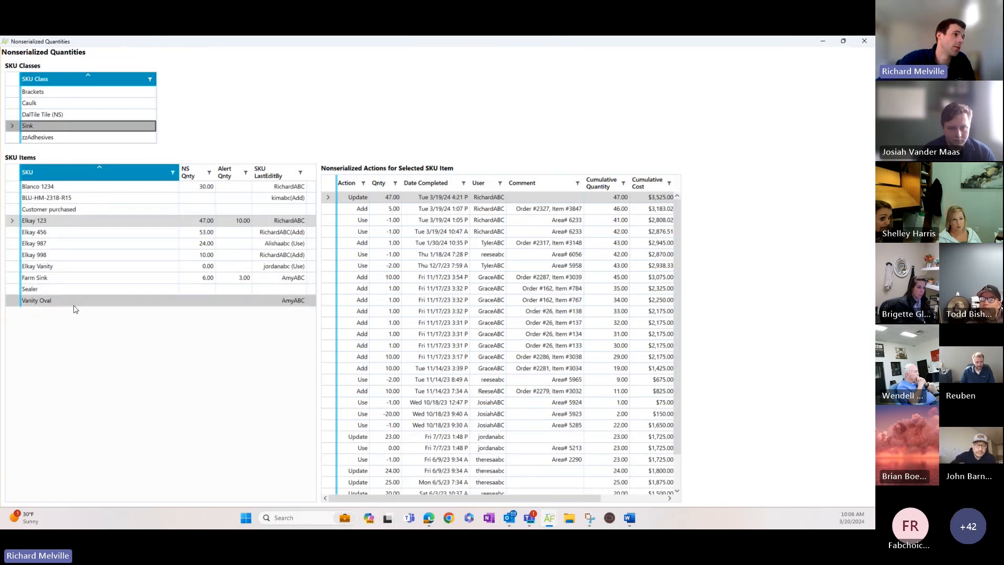
Examine the NS quantity and alert quantity of the Elkay 123 sink.
click(120, 221)
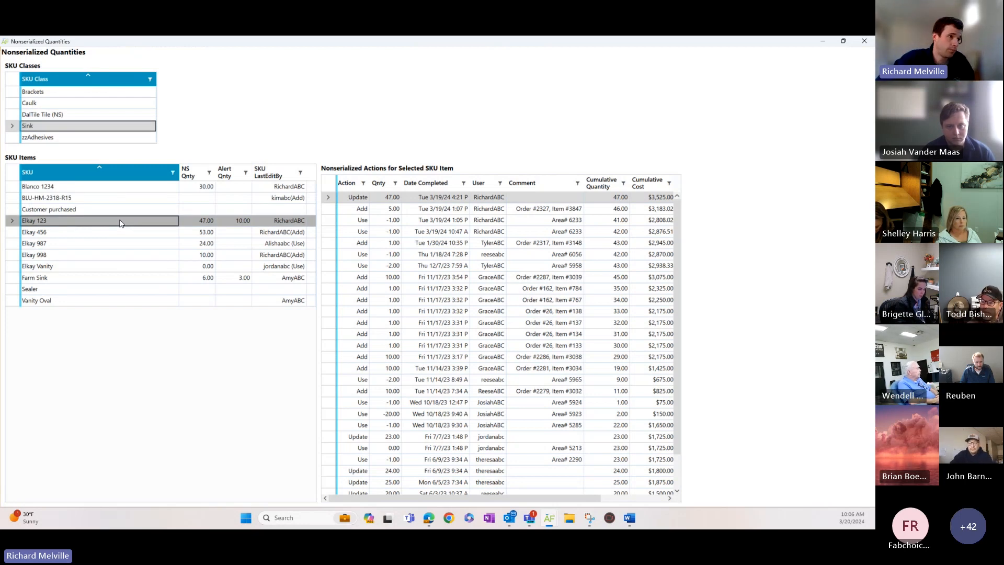
click(206, 221)
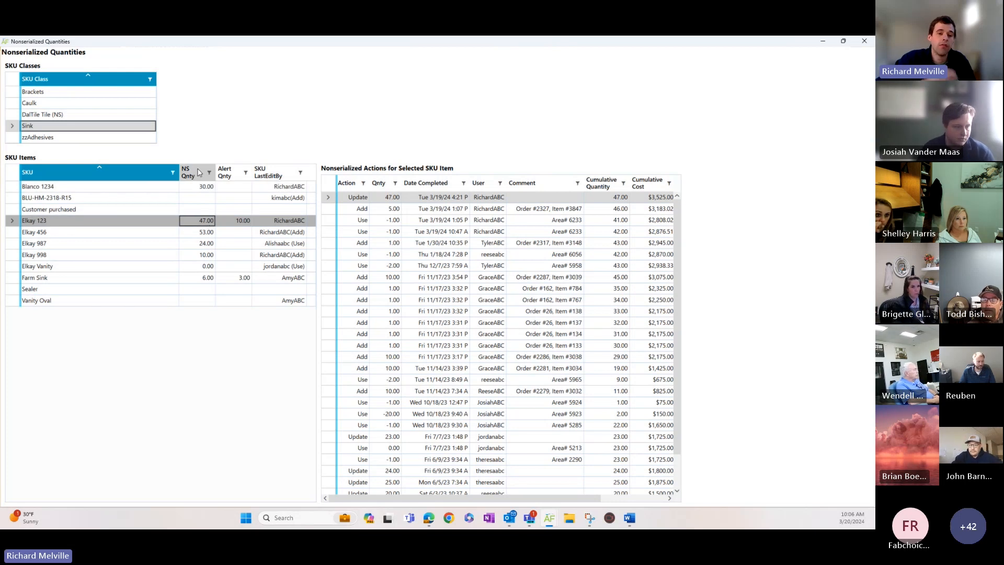
click(231, 223)
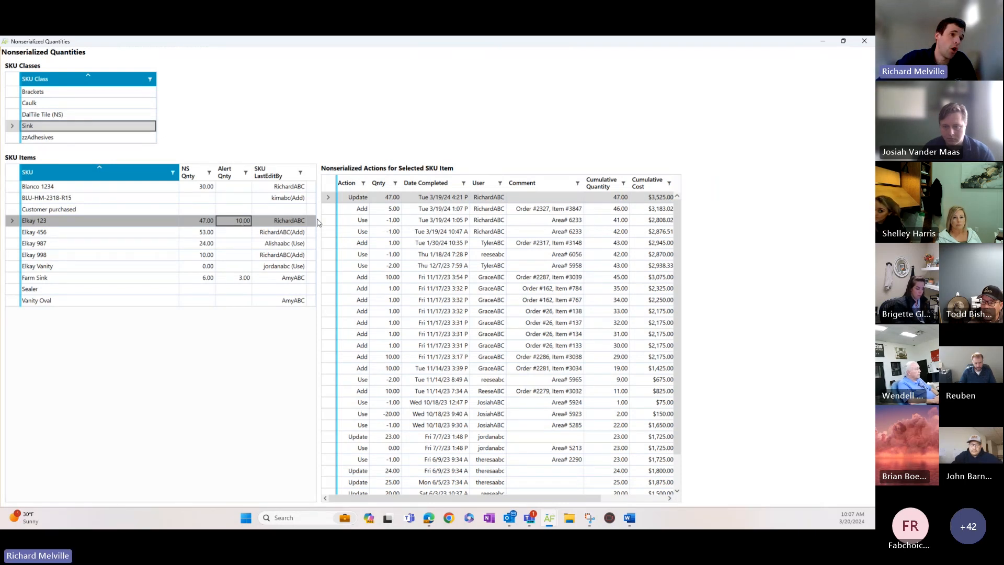
Review the most recent Use action for Elkay 123, from its quantity, date, user and comment to the cumulative quantity.
click(361, 220)
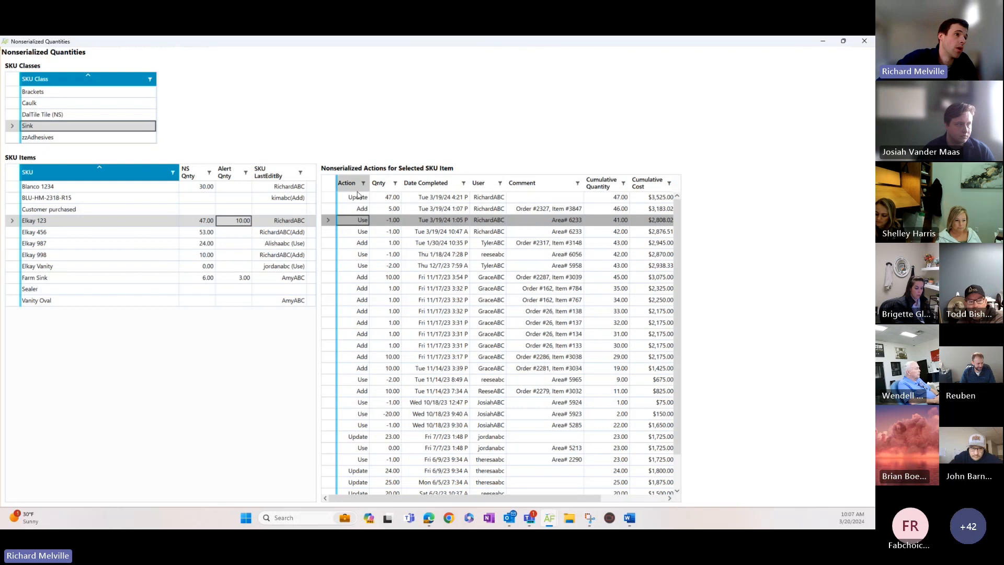
click(387, 221)
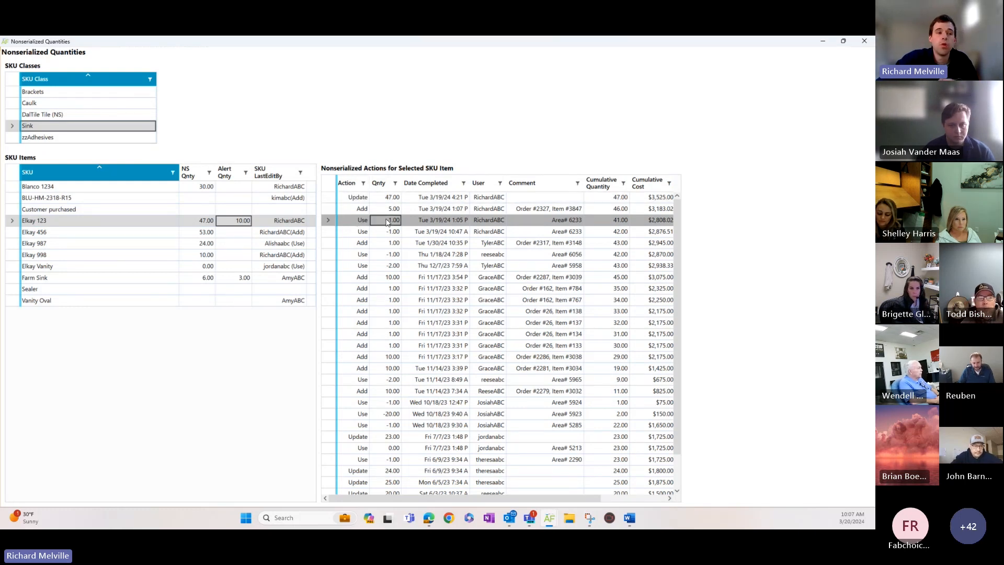
click(440, 223)
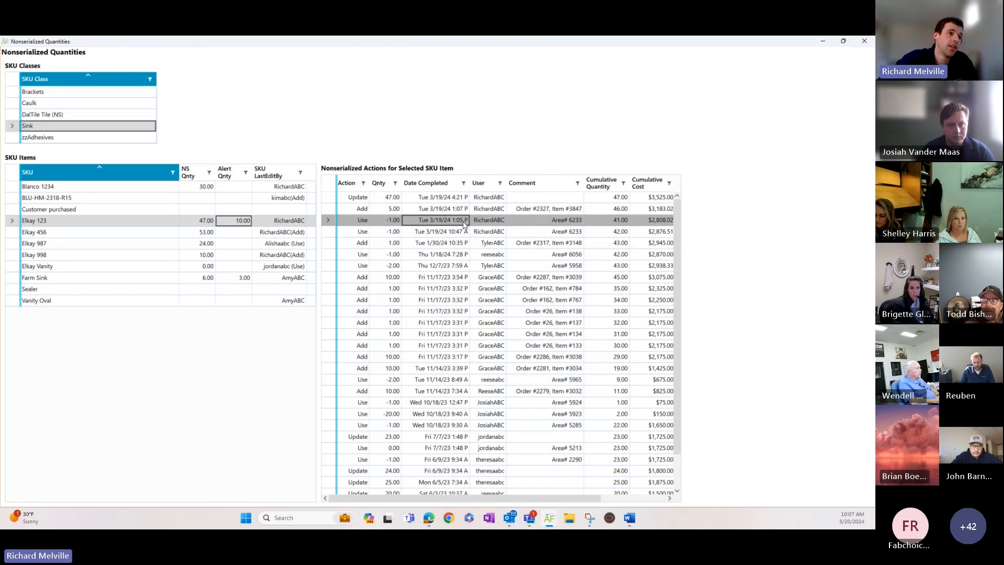
click(481, 224)
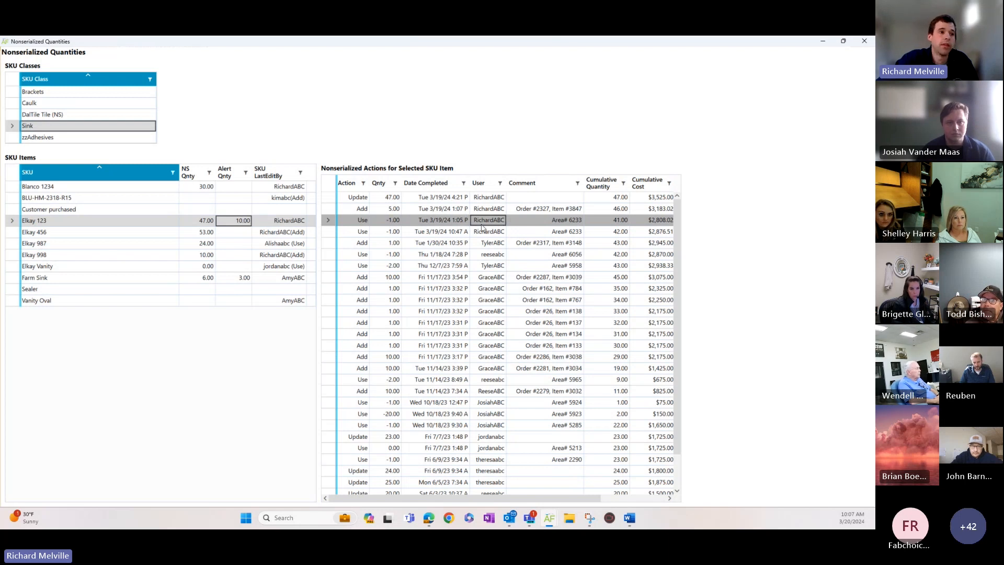
click(573, 225)
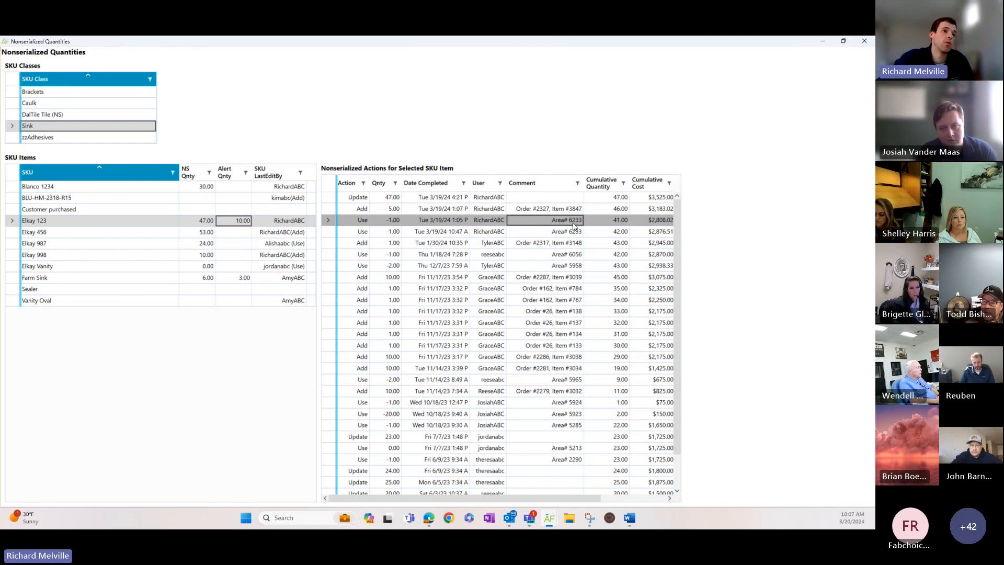
click(614, 231)
click(614, 221)
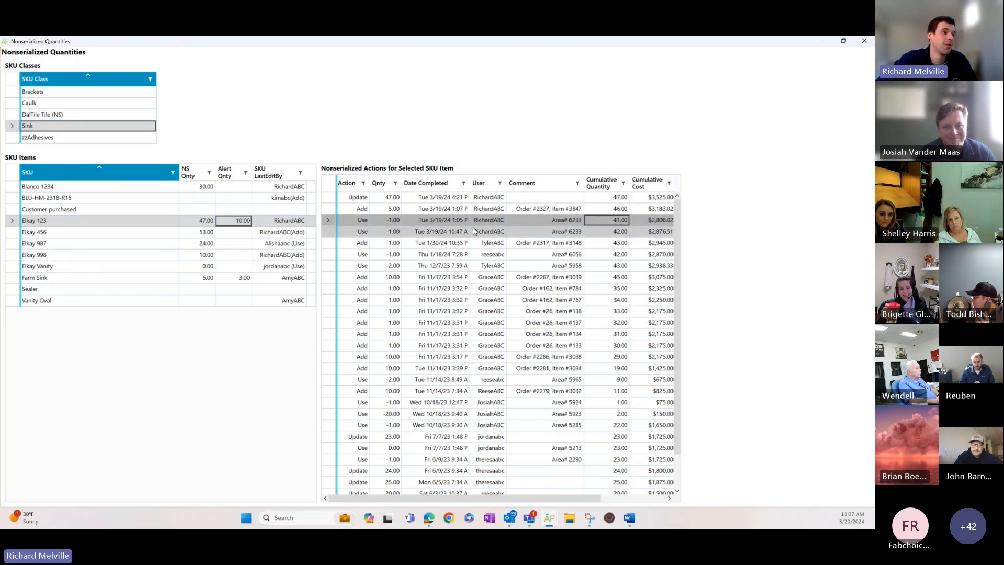
Review the most recent Add action for Elkay 123, including its quantity, date, order comment, cumulative quantity and cumulative cost.
click(353, 209)
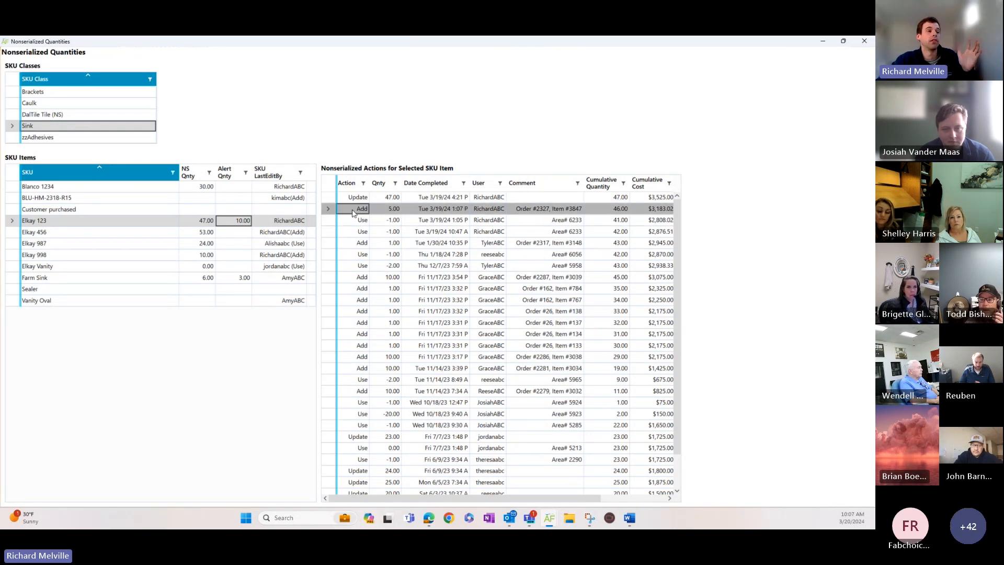
click(389, 212)
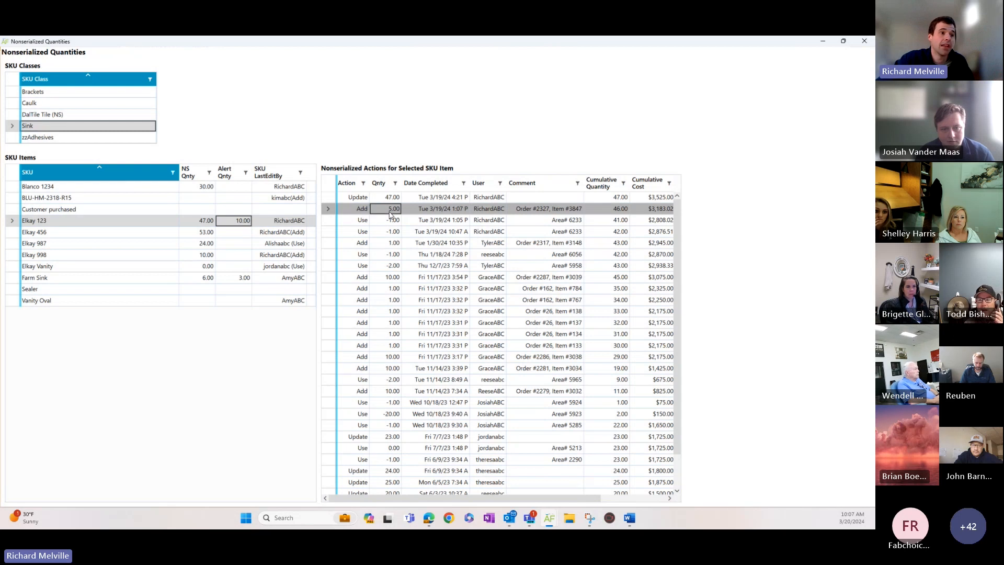
click(437, 212)
click(534, 212)
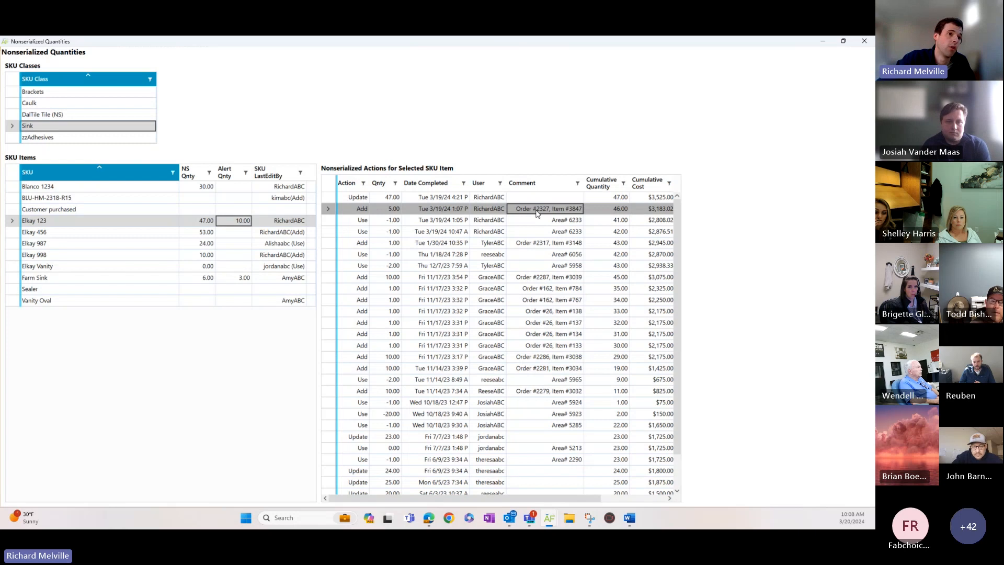
click(598, 211)
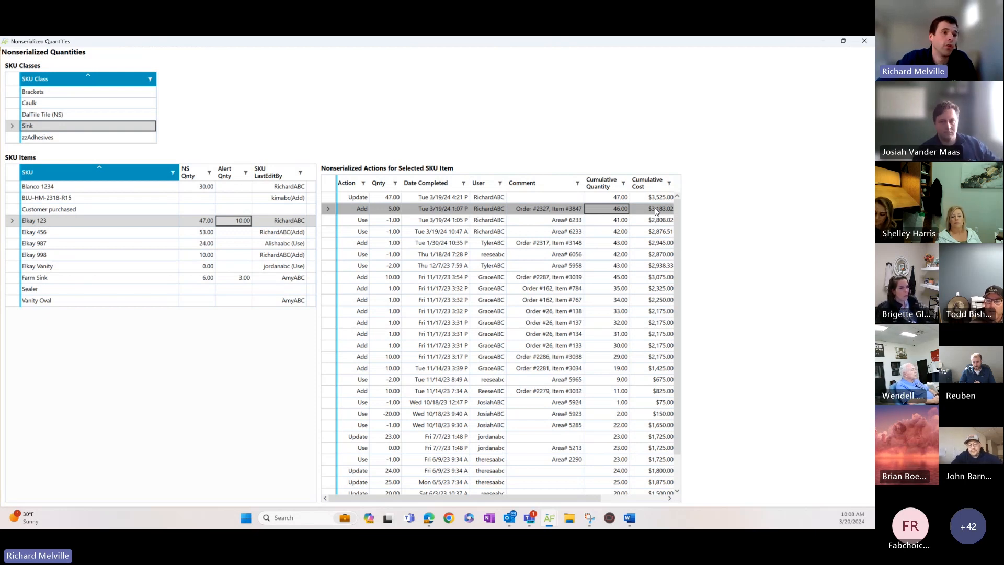
click(657, 210)
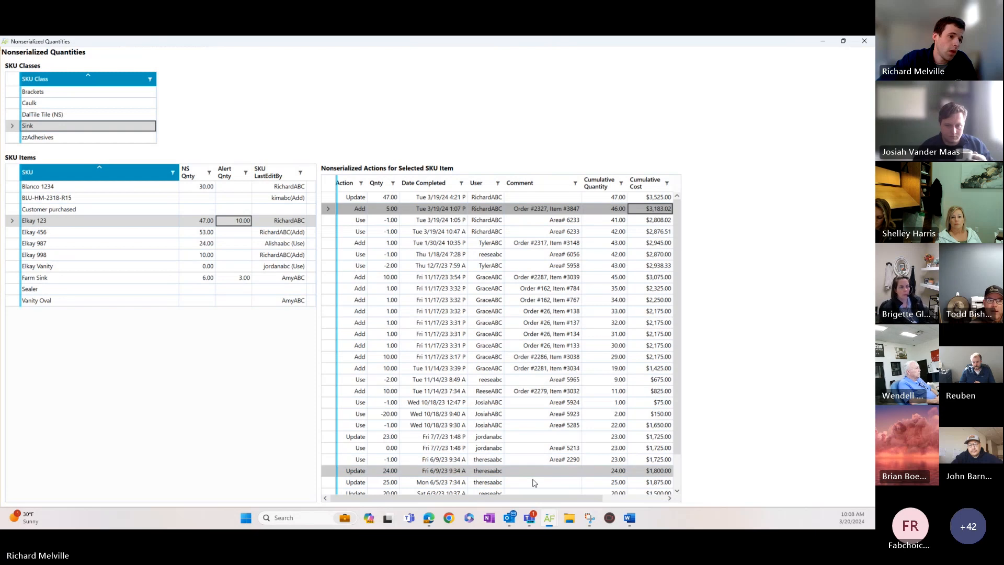
drag(522, 498, 491, 504)
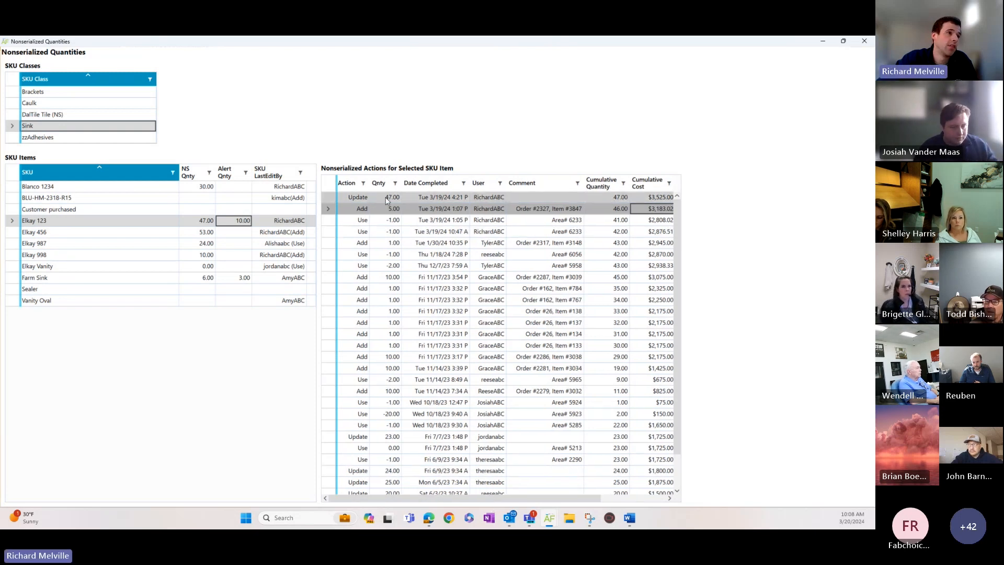
Set the NS quantity of Elkay 123 to 48 and check the newest Update action's quantity and cumulative quantity.
click(362, 197)
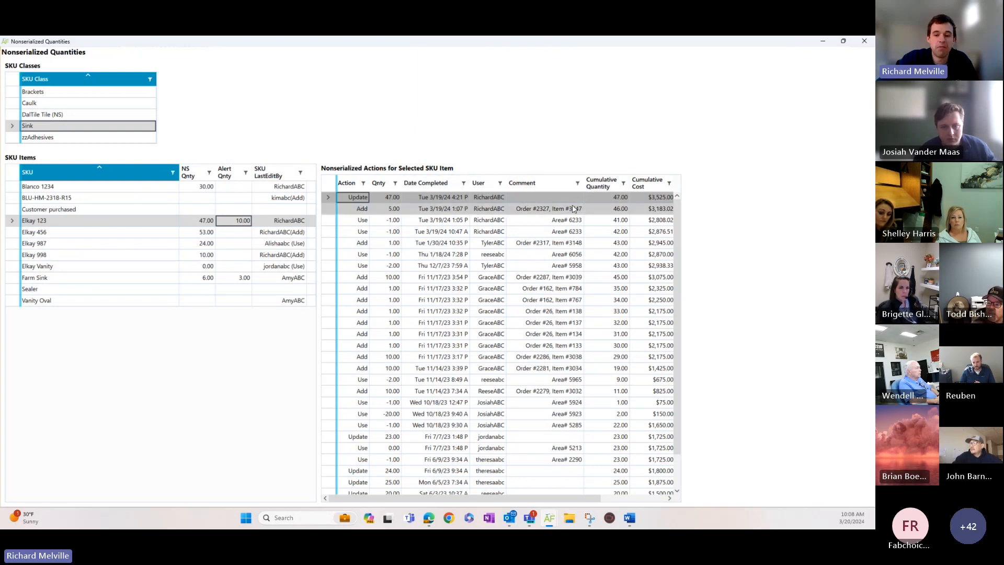
click(397, 199)
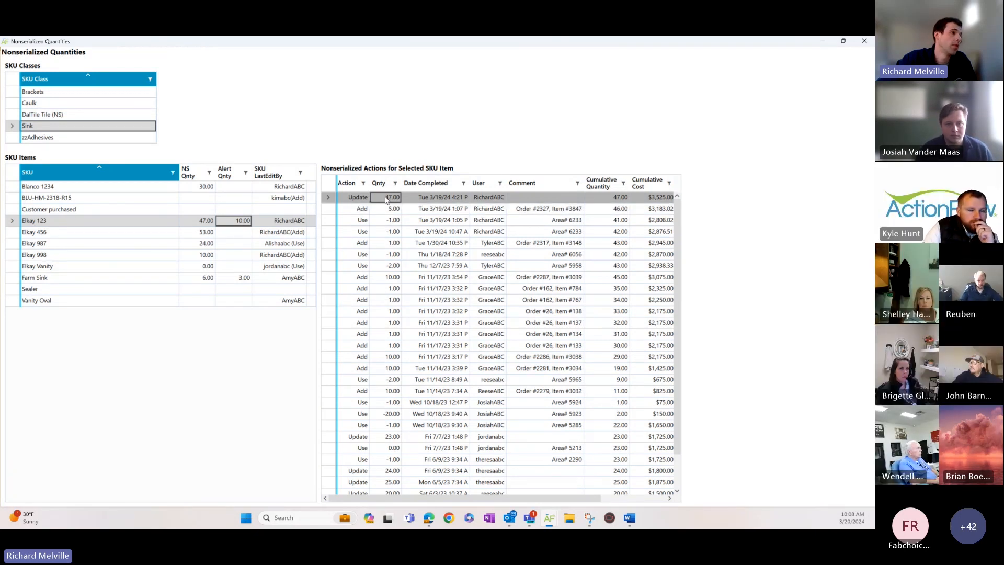
click(204, 221)
click(205, 221)
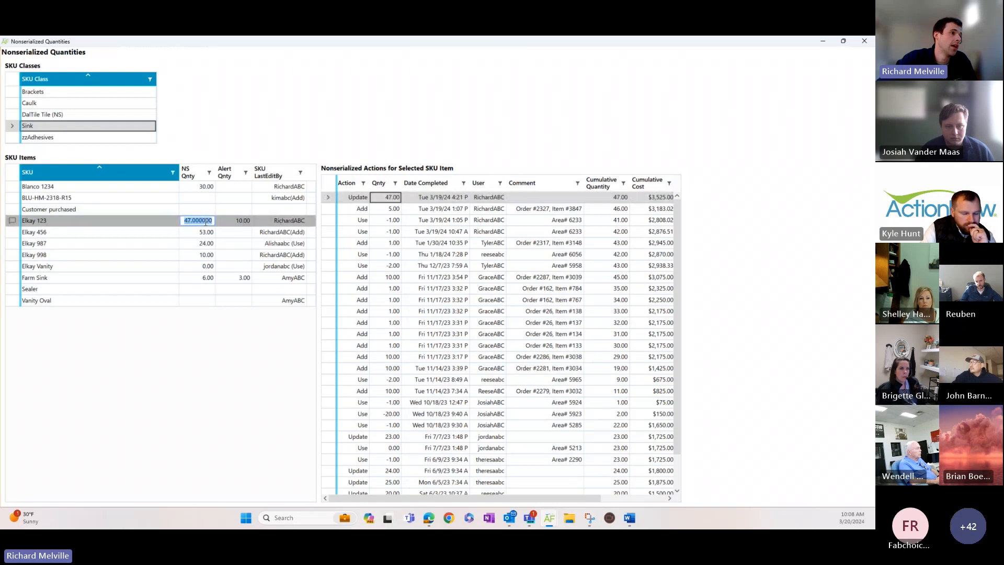
text(48)
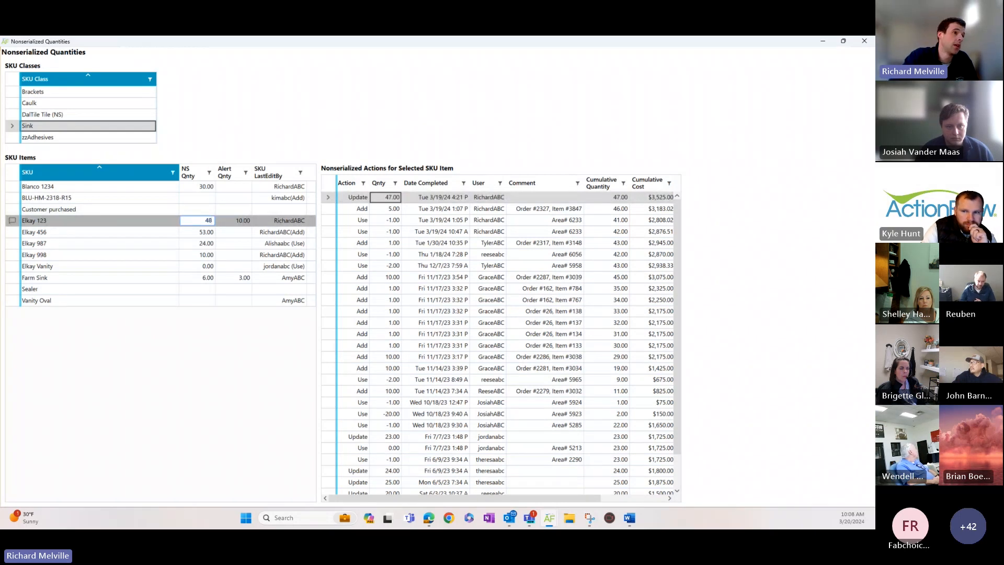
key(Tab)
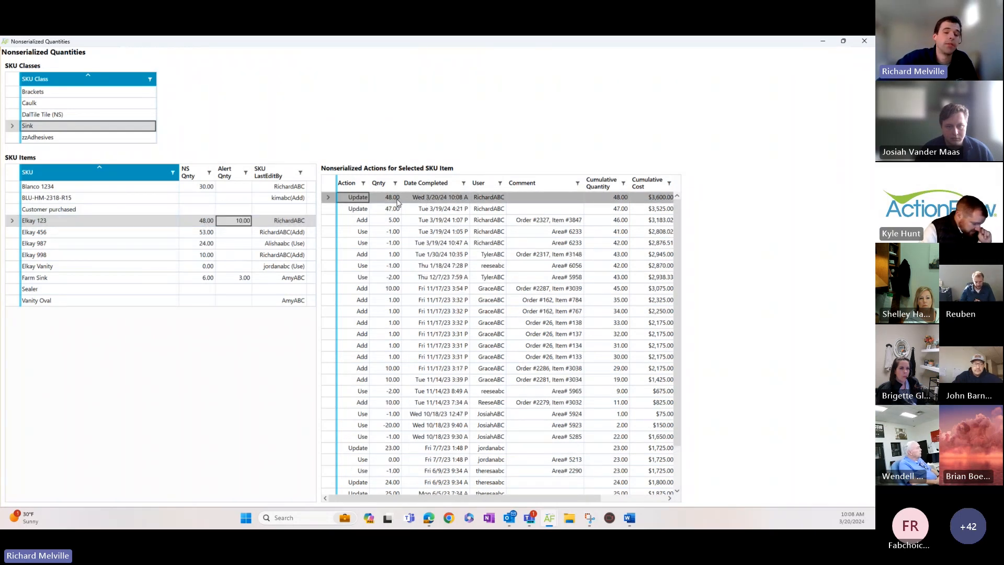
click(398, 201)
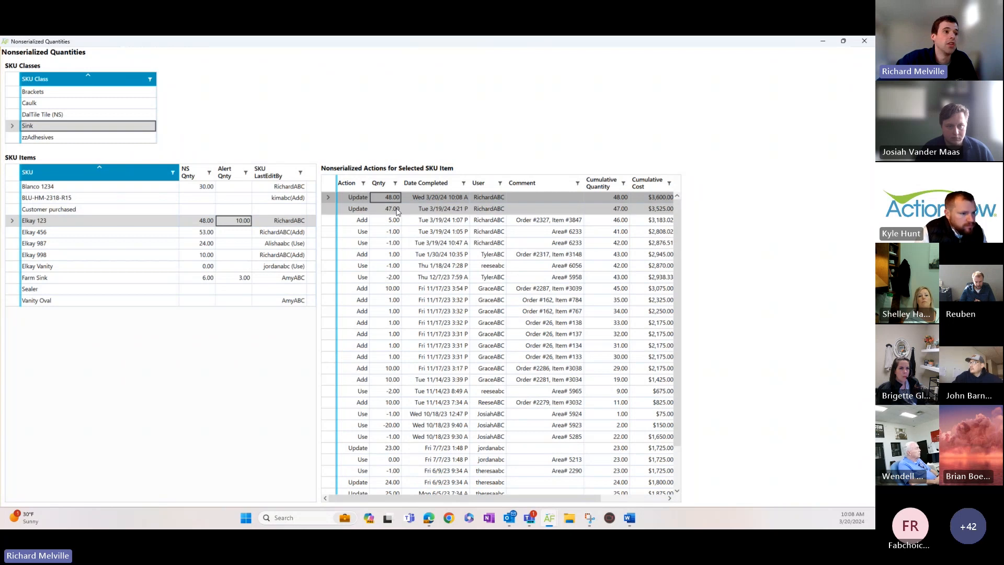
click(606, 199)
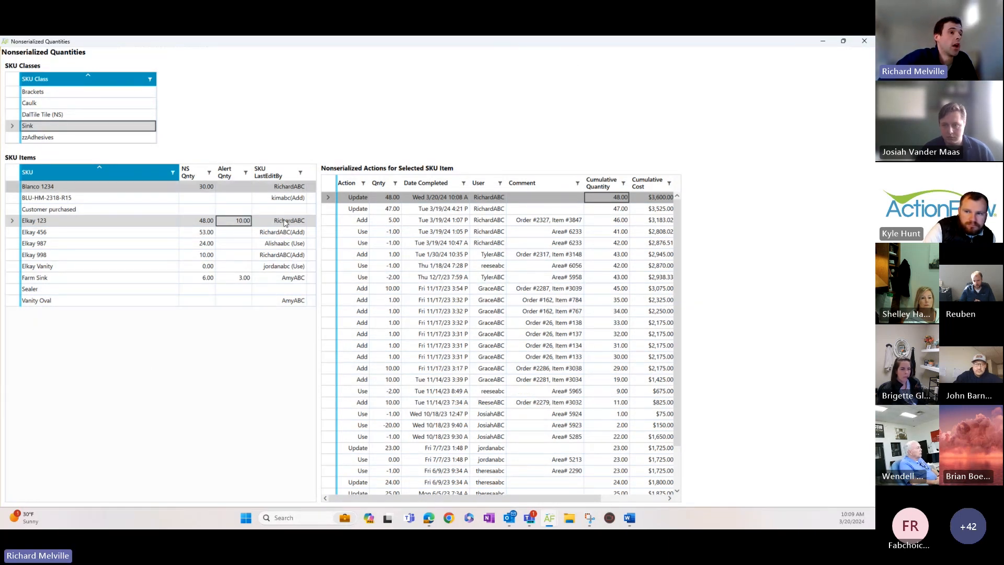
Close the Nonserialized Quantities window and open the Kitchen area of the customer's Primary Home job in a maximized Area Module.
click(864, 41)
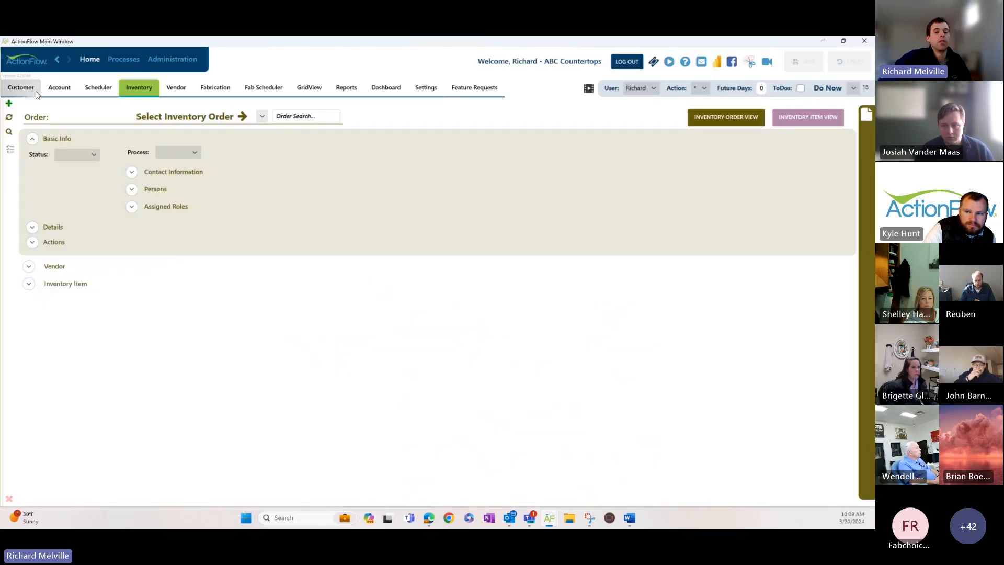
click(16, 89)
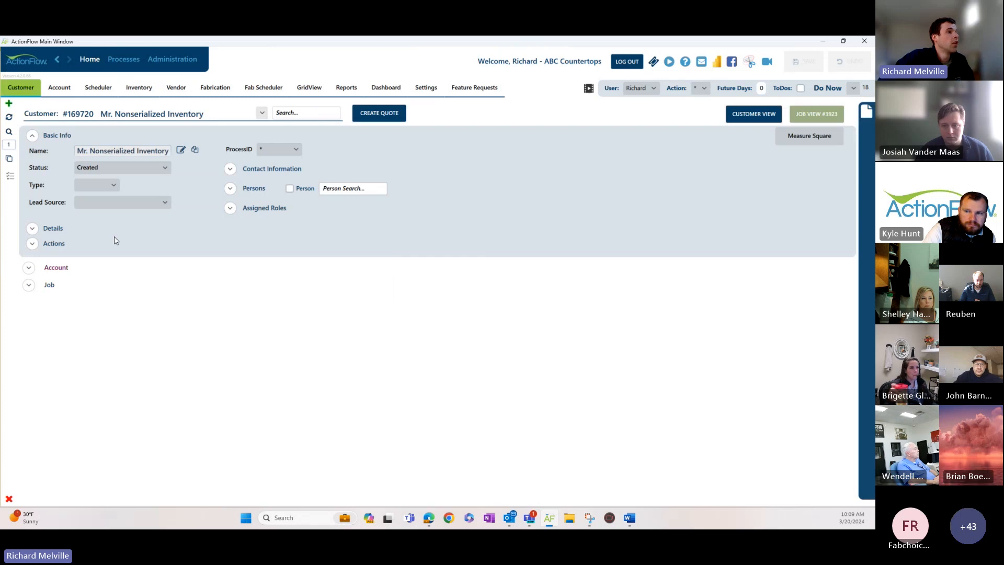
click(28, 285)
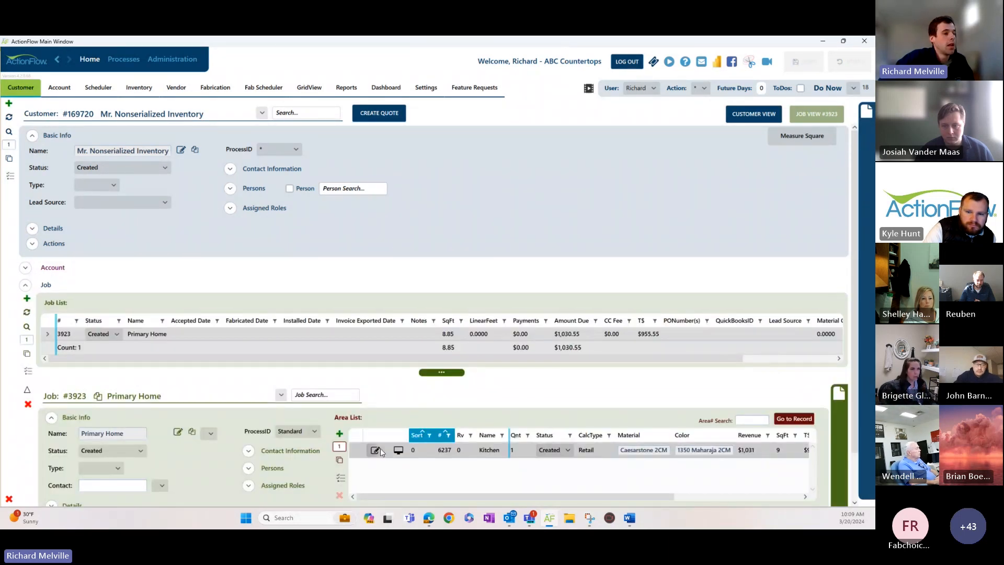
click(380, 451)
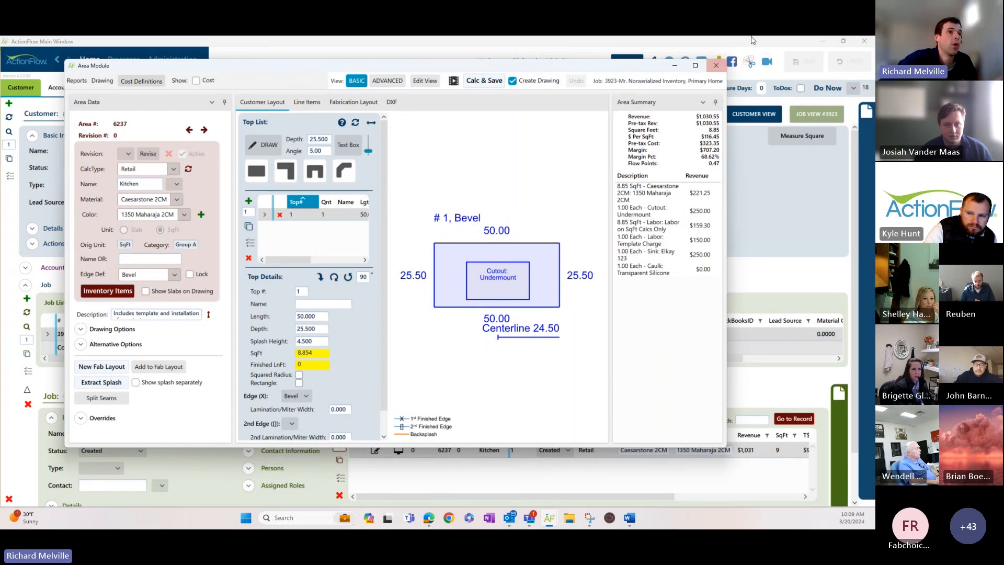
click(695, 66)
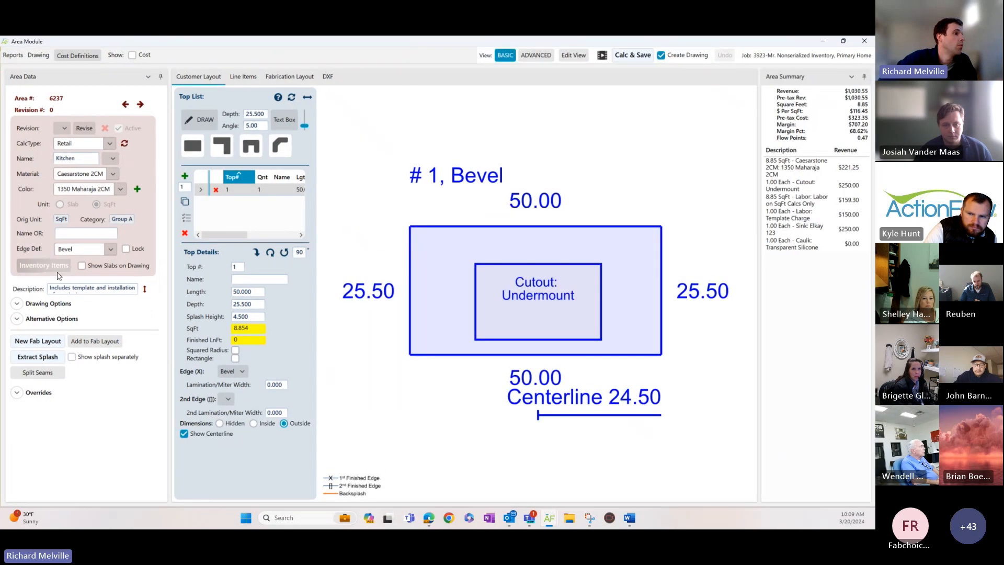
Show the Kitchen area's inventory items including non-slab ones, and compare the Elkay 123 sink and Transparent Silicone caulk with the line items.
click(44, 266)
click(191, 463)
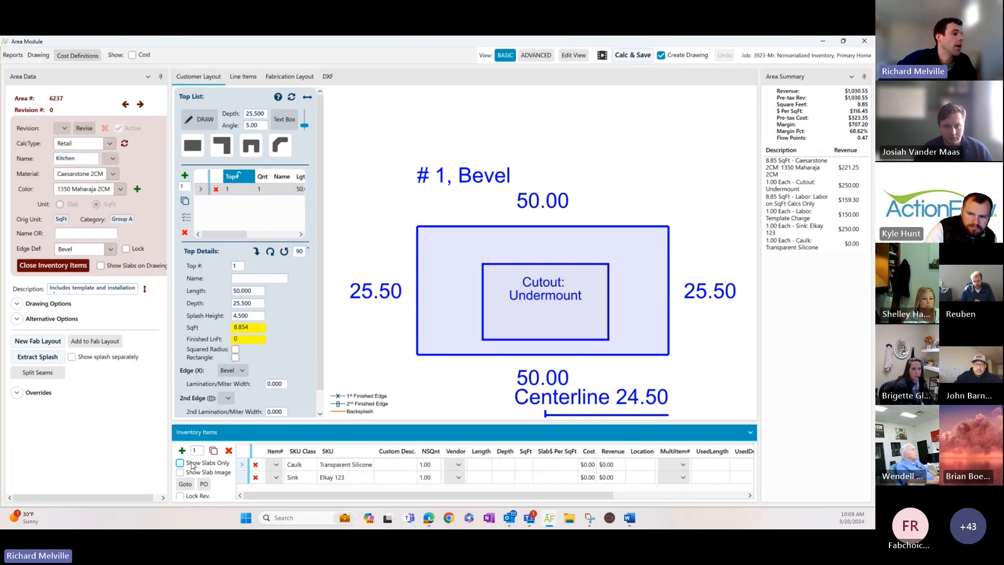
click(338, 479)
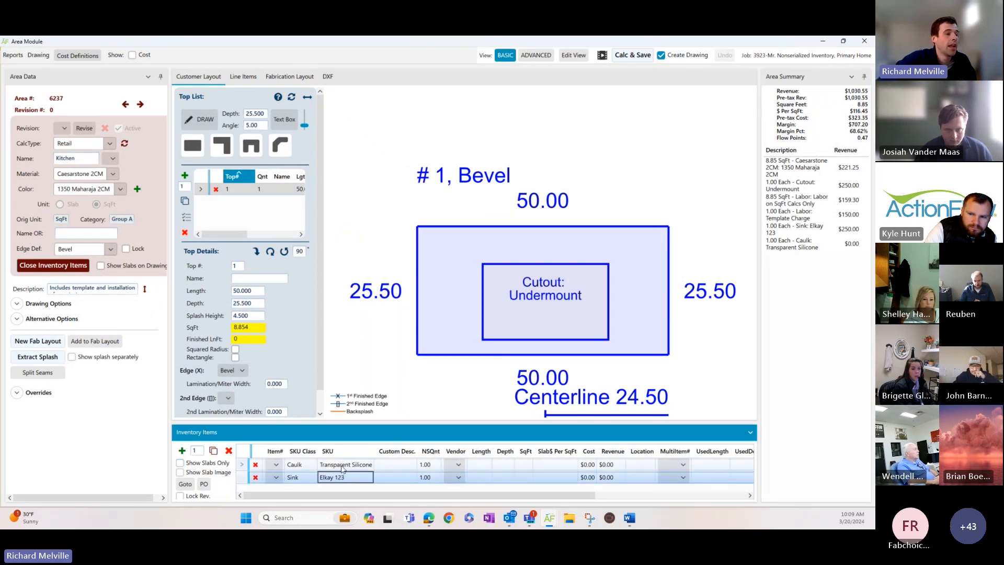
click(343, 465)
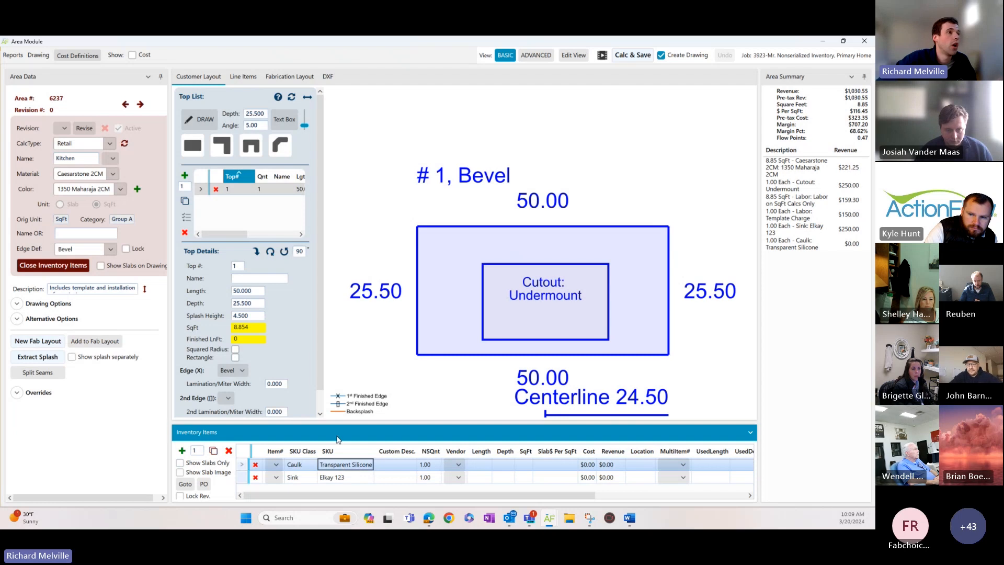
click(243, 76)
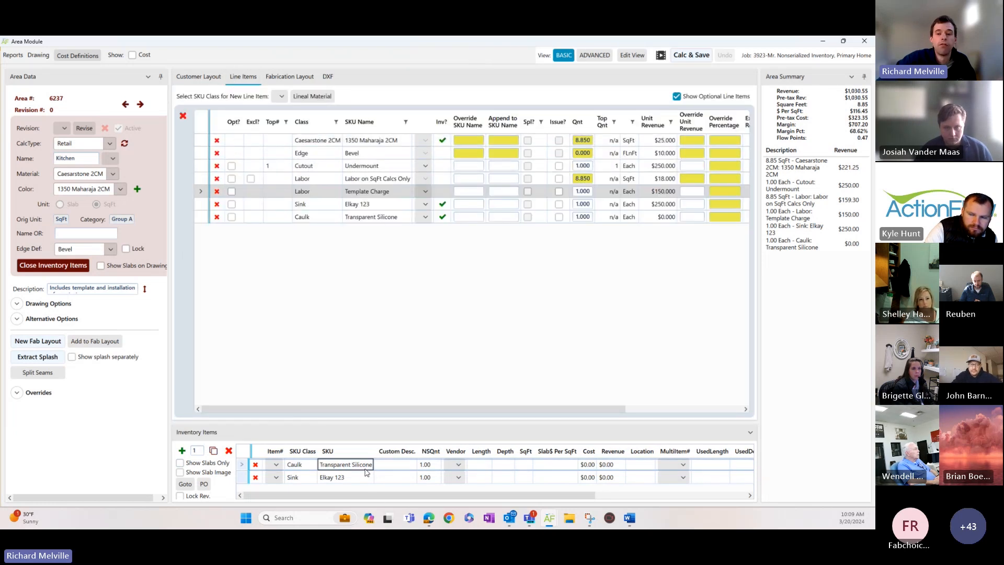
Set the nonserialized quantity of the Transparent Silicone caulk to 5, and recalculate and save the Kitchen area.
click(425, 465)
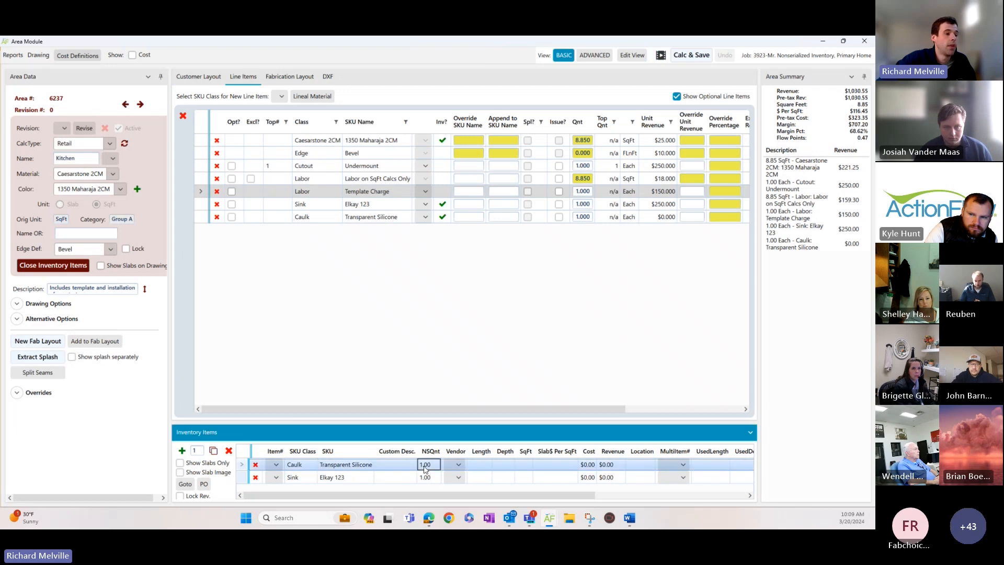
click(430, 467)
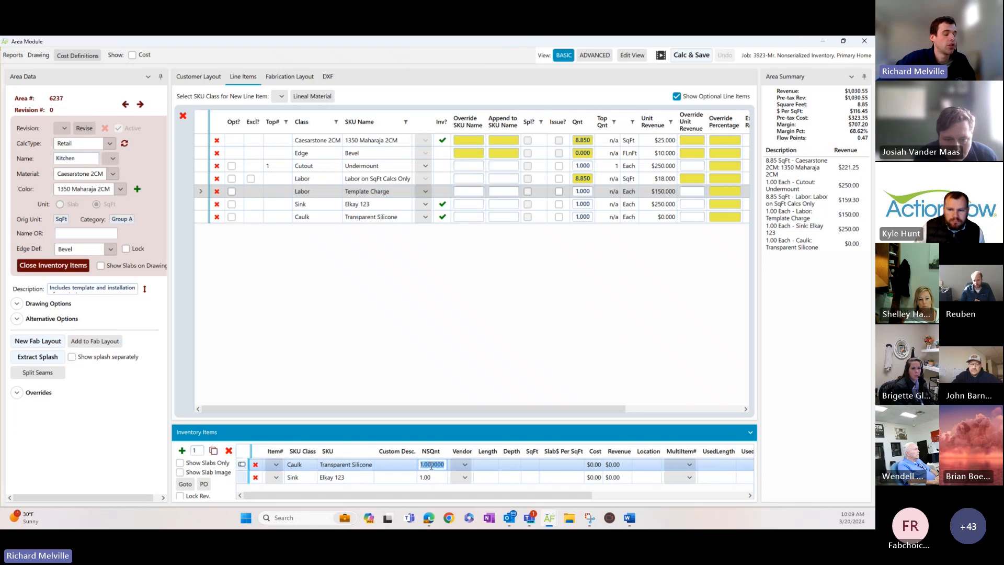
text(5)
key(Tab)
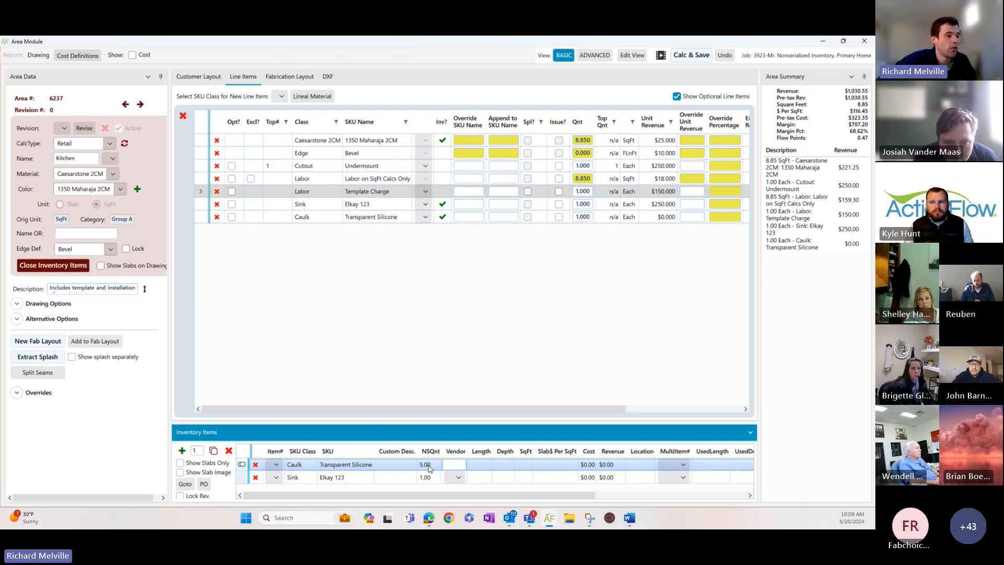
click(430, 478)
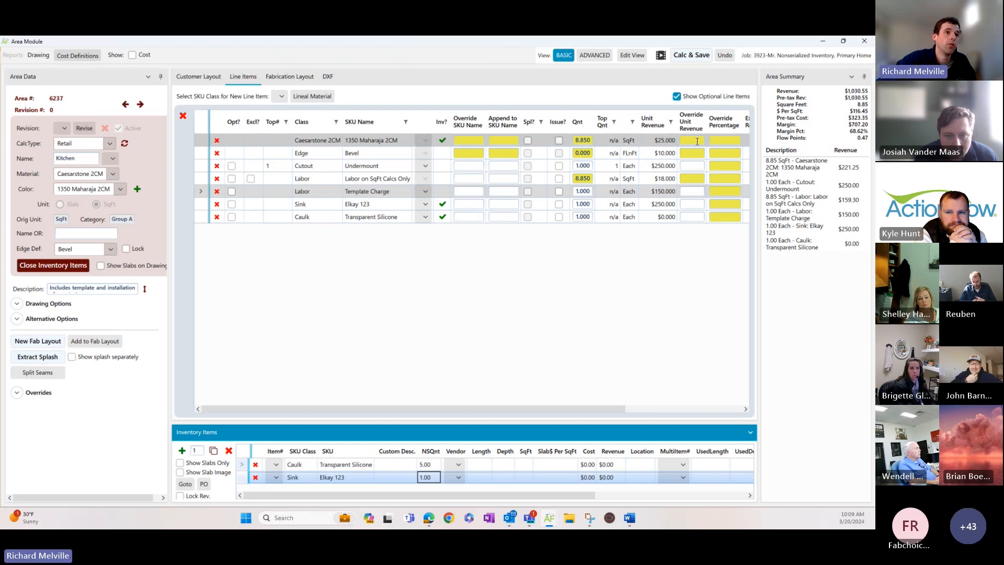
click(692, 56)
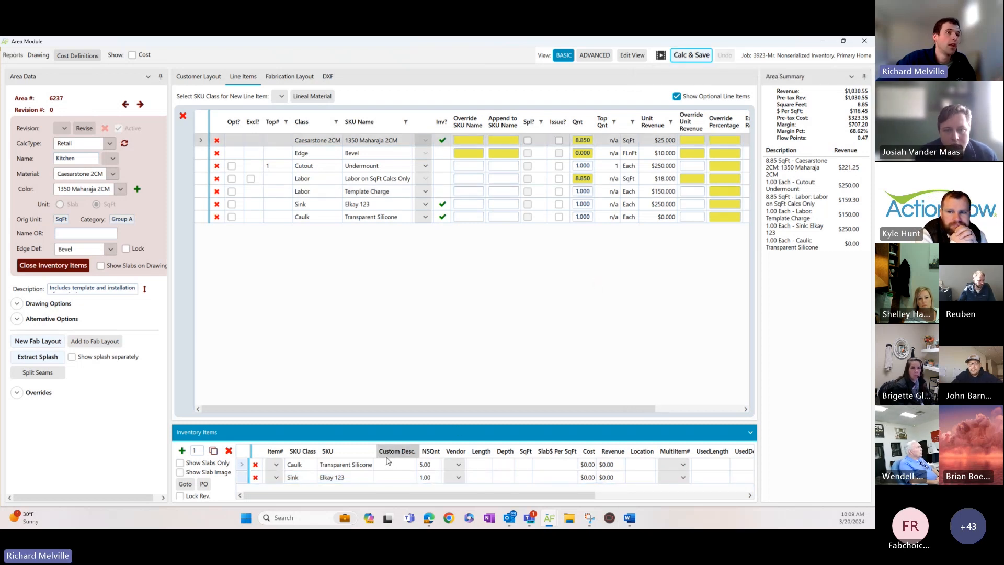
Close the Area Module and open the job's Fabrication view to check the Kitchen's caulk and sink inventory items.
click(864, 42)
click(225, 87)
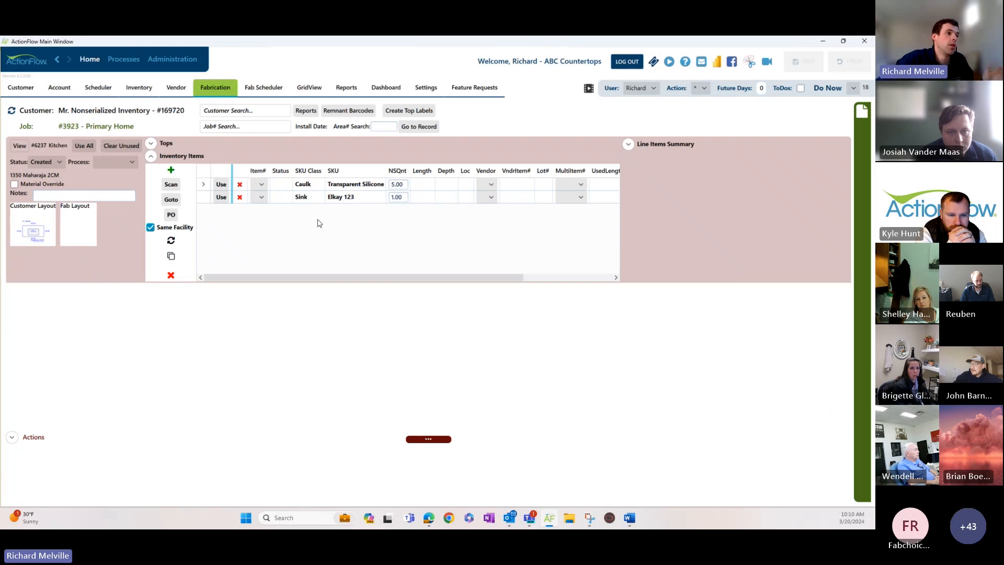
click(306, 185)
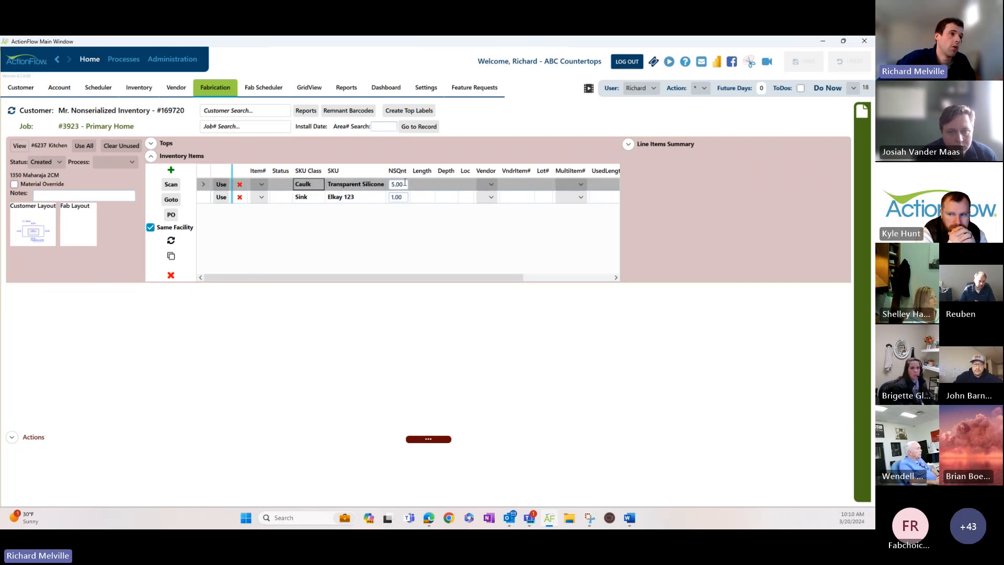
click(344, 201)
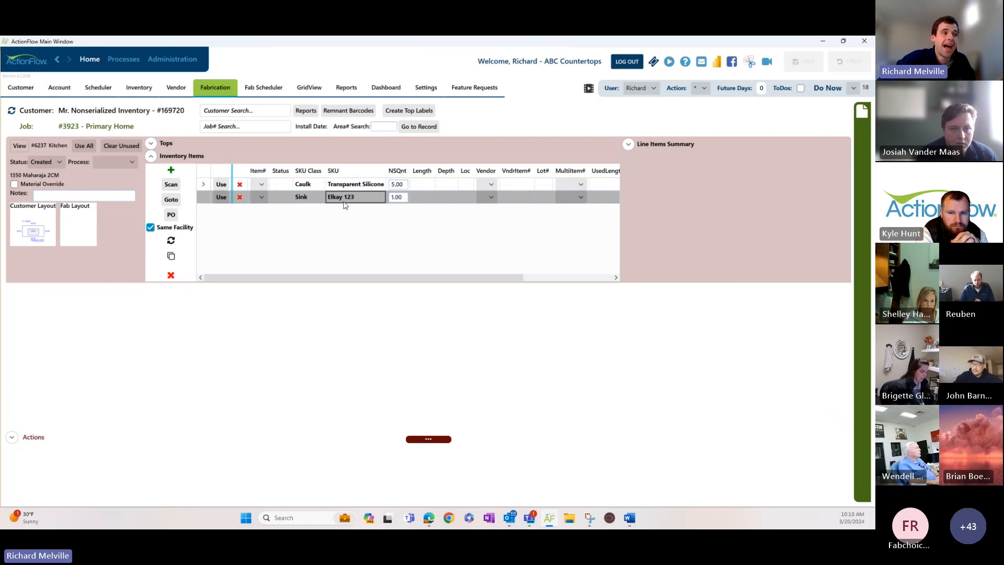
Try to add a 12" L Bracket from the Brackets class without a quantity, and refresh the customer record.
click(170, 169)
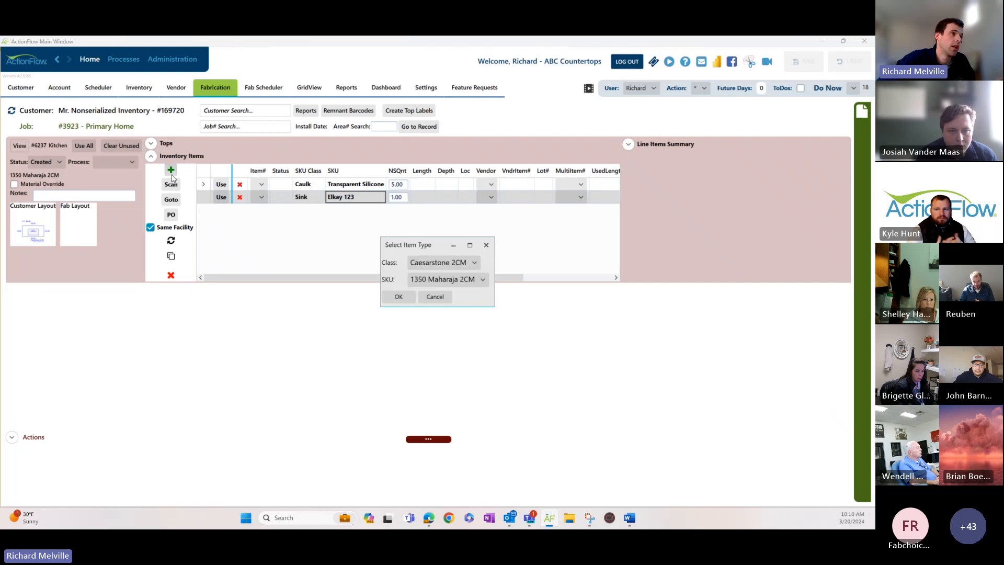
click(443, 261)
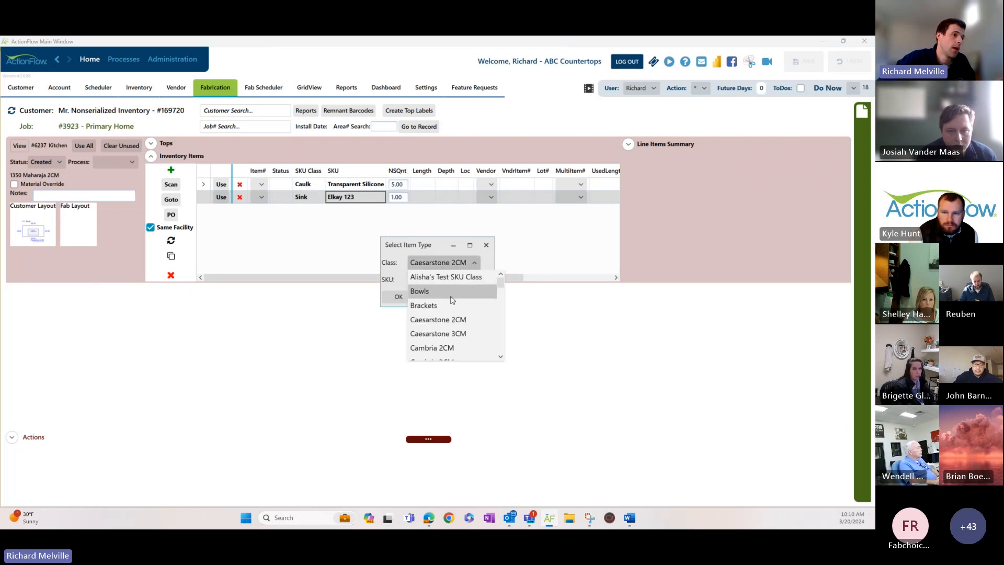
click(468, 304)
click(417, 280)
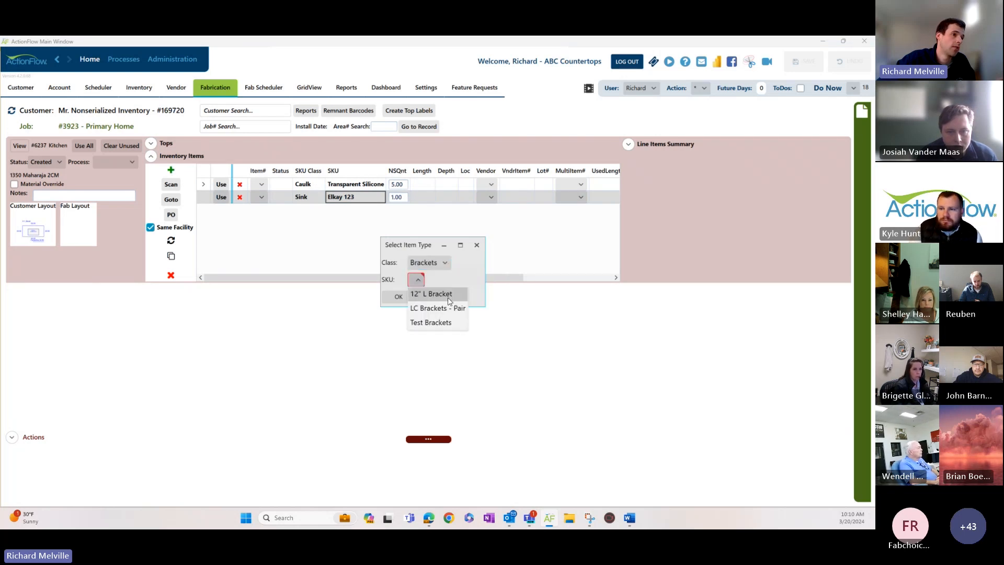
click(445, 296)
click(399, 297)
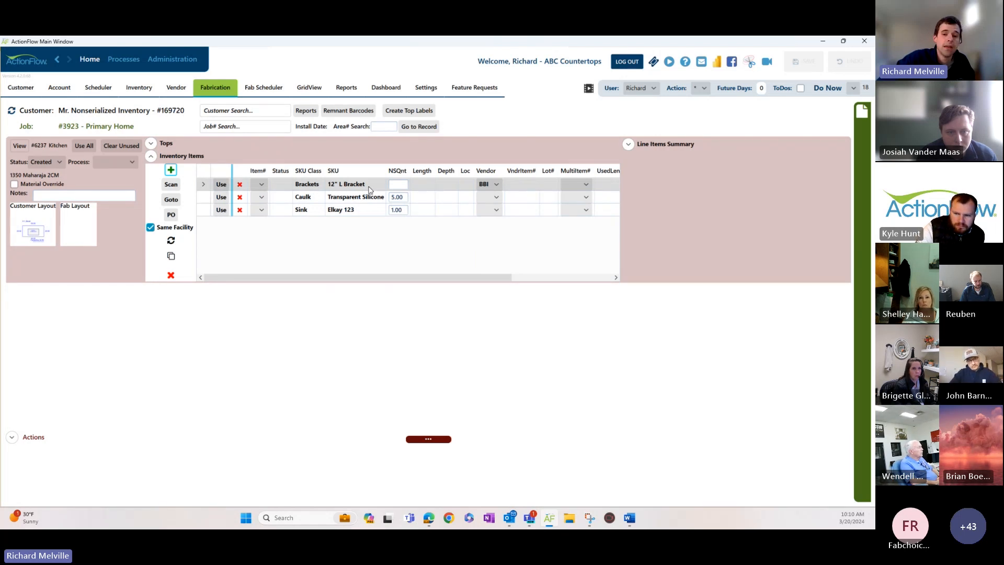
click(12, 111)
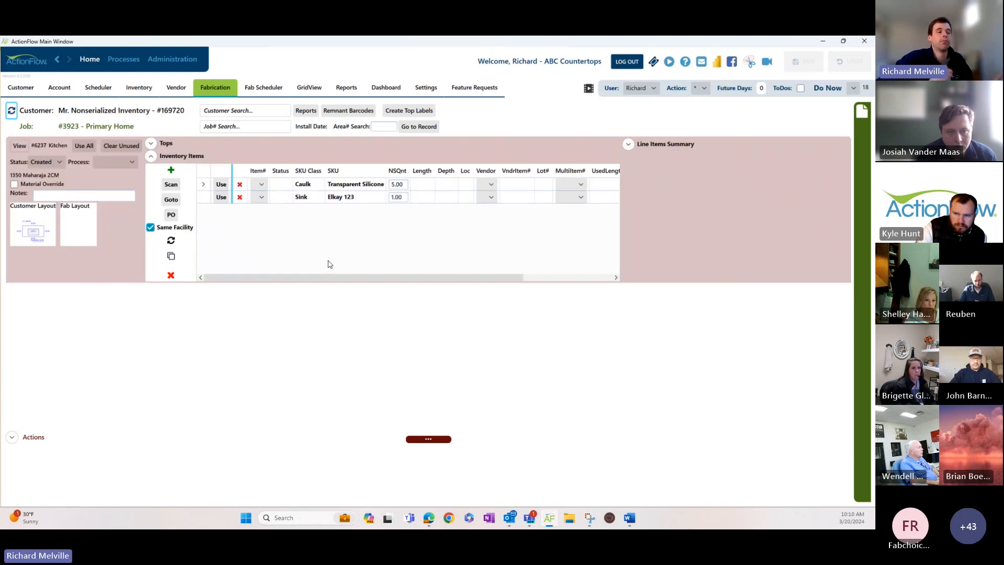
Add a 12" L Bracket from the Brackets class to the Kitchen's inventory items.
click(171, 170)
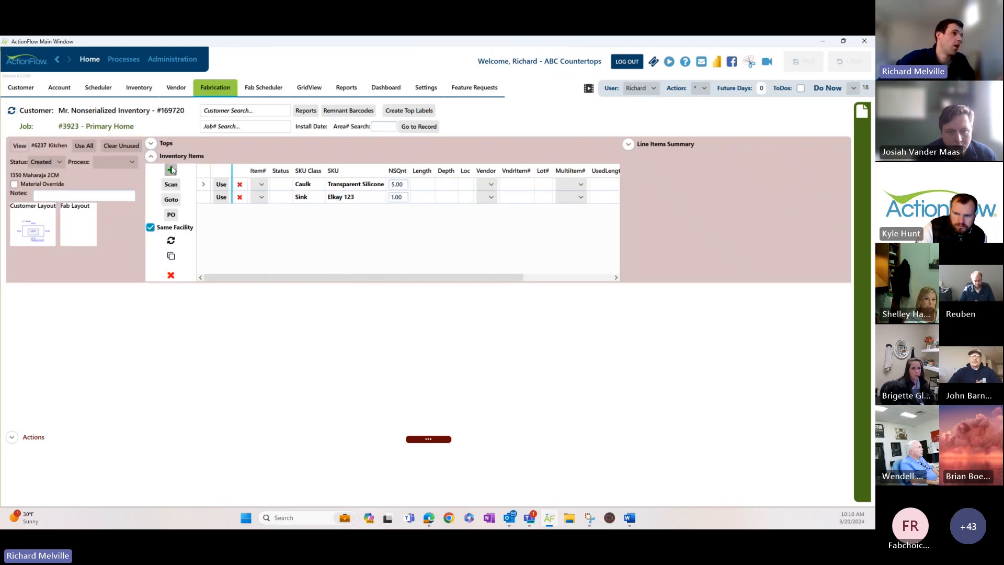
click(432, 264)
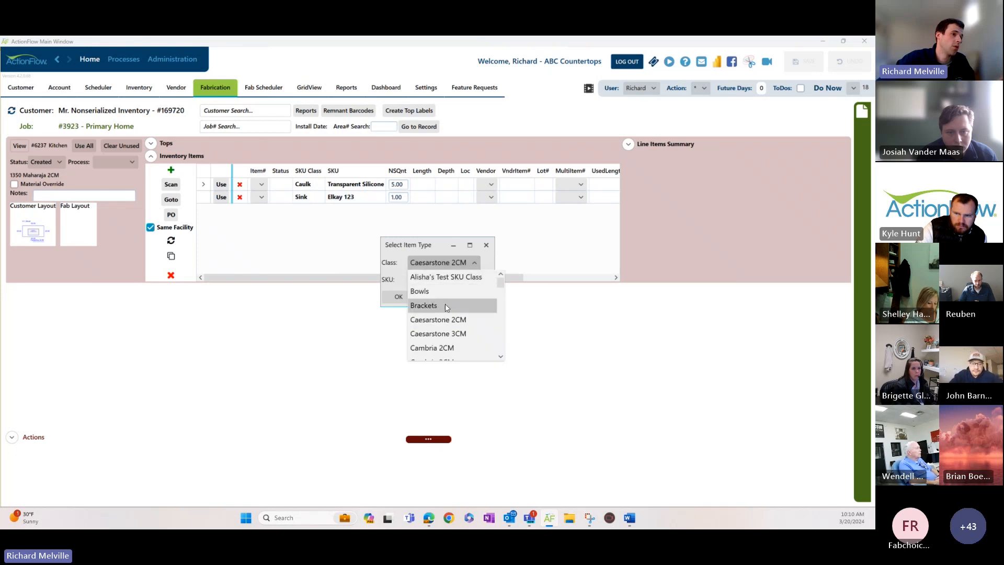
click(442, 304)
click(418, 279)
click(424, 294)
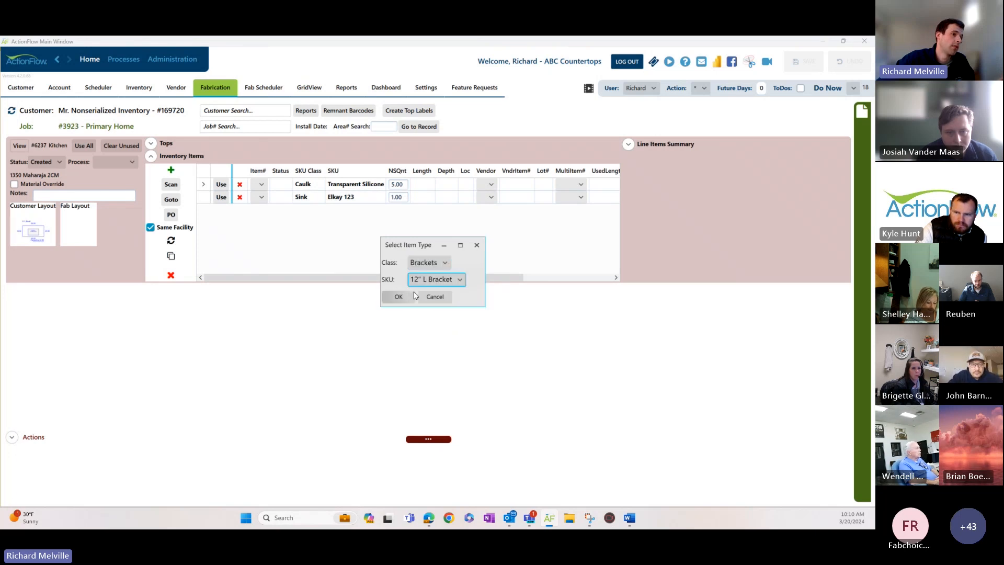
click(410, 296)
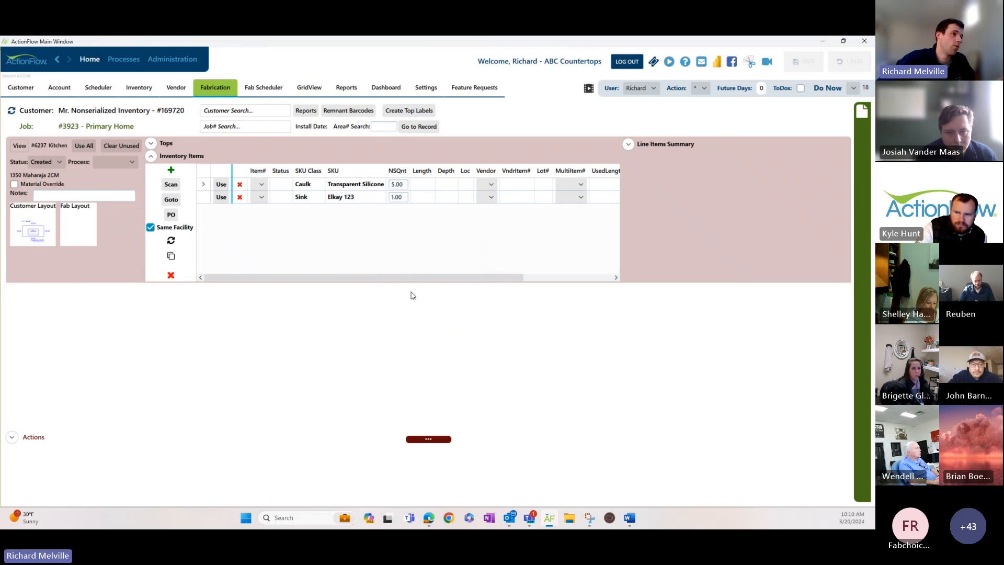
Set the 12" L Bracket's quantity to 1 and mark the bracket, Transparent Silicone caulk and Elkay 123 sink as used.
click(222, 185)
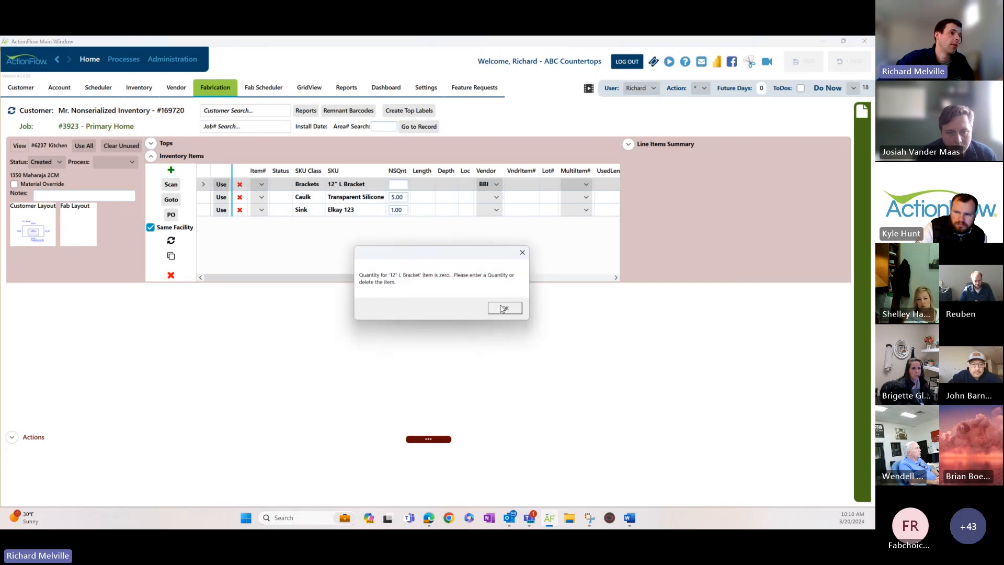
click(505, 309)
text(1)
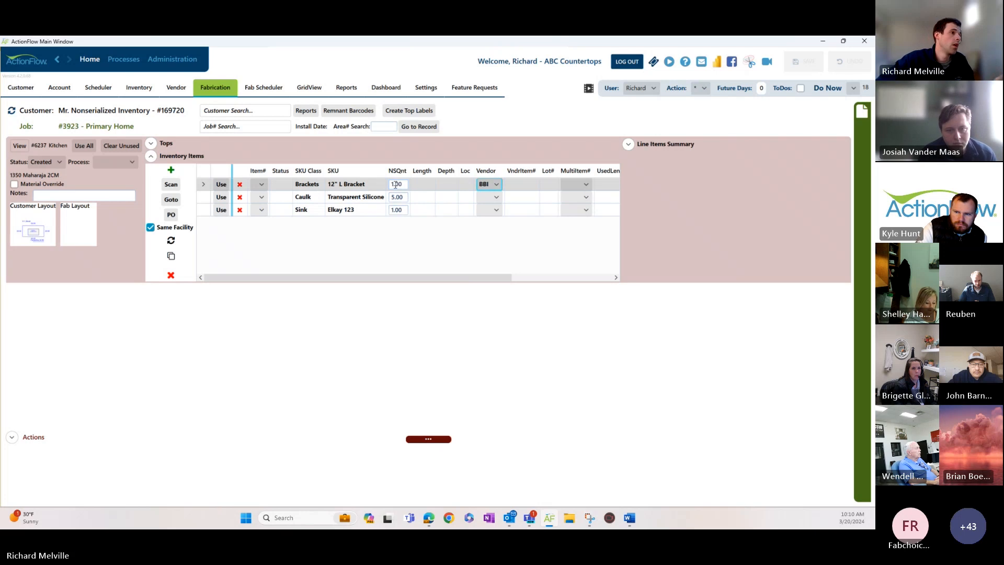
click(220, 187)
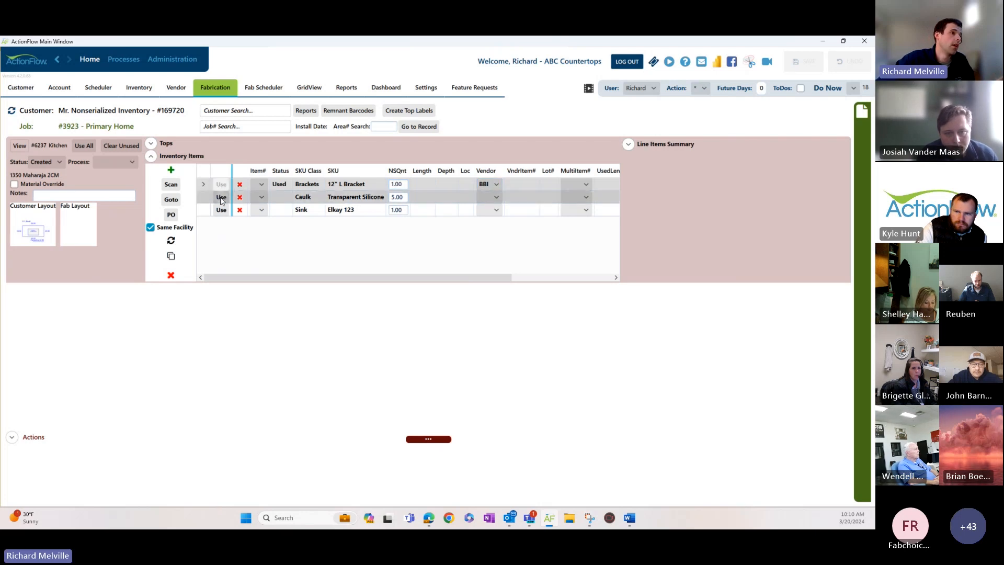
click(220, 199)
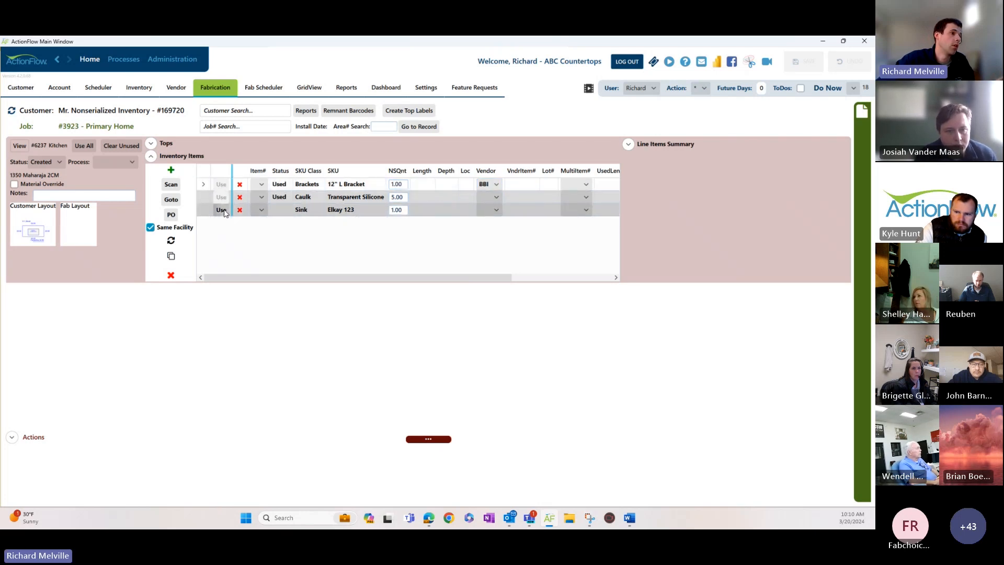
click(224, 210)
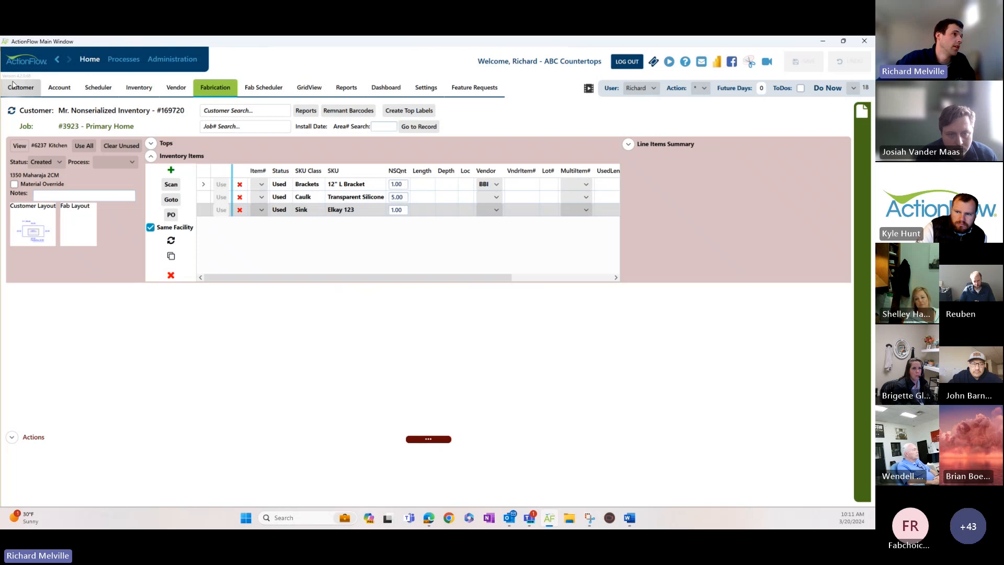
Open the Nonserialized Quantities window from Inventory and show the SKU items of the Sink class.
click(139, 87)
click(10, 149)
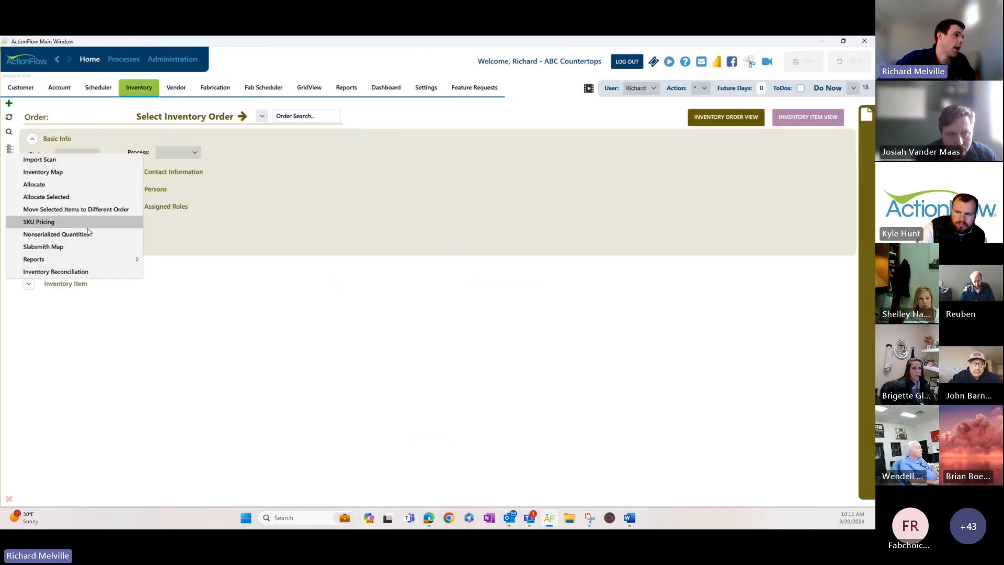
click(77, 234)
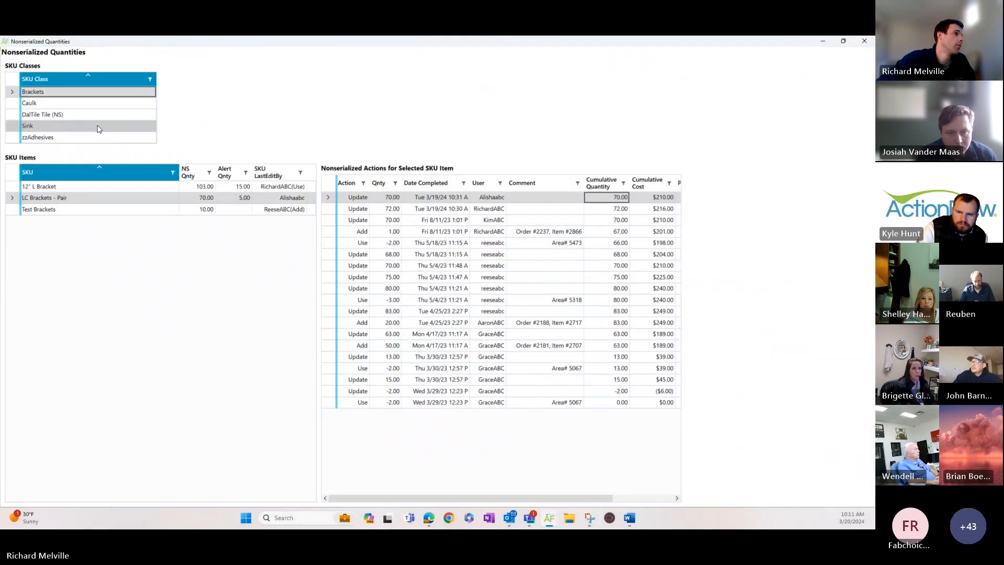
click(99, 128)
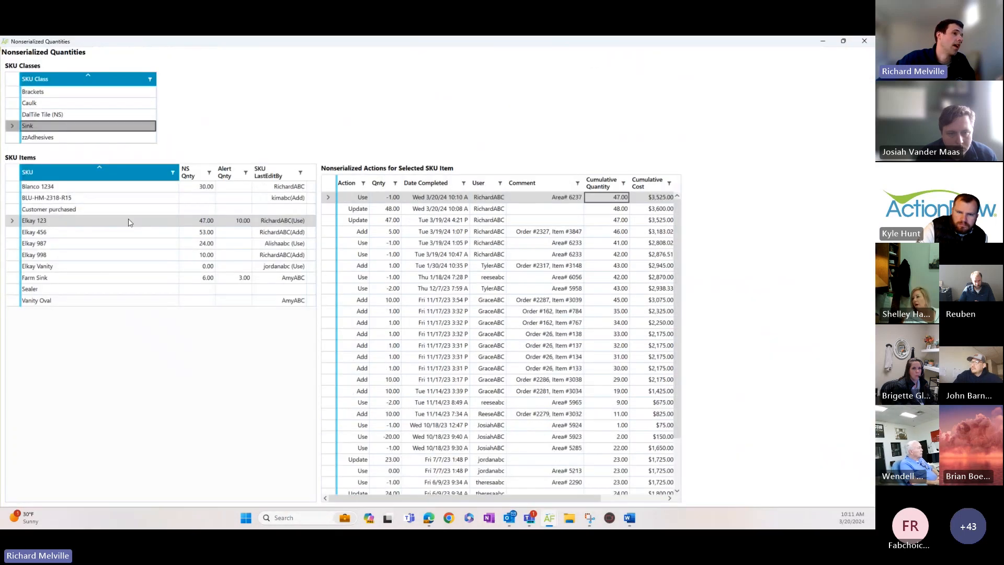
Review the newest Use action of Elkay 123, including its quantity, completion date, area comment and cumulative quantity.
click(364, 199)
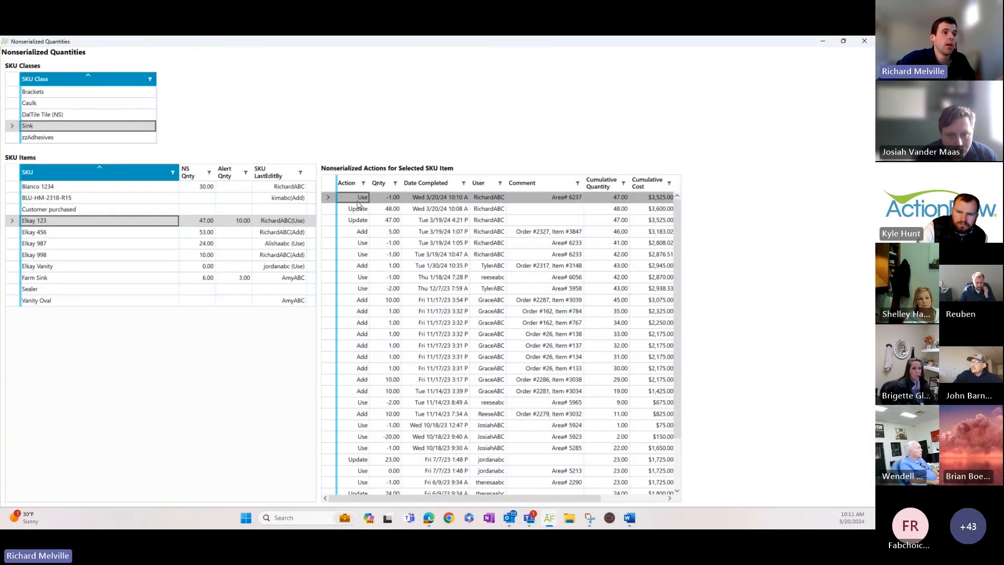
click(386, 199)
click(434, 201)
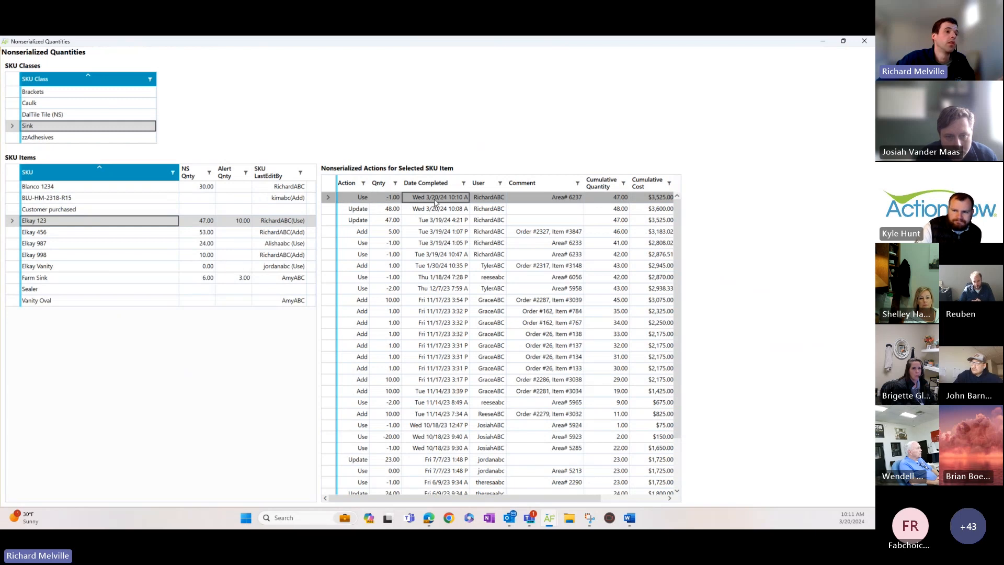
click(554, 203)
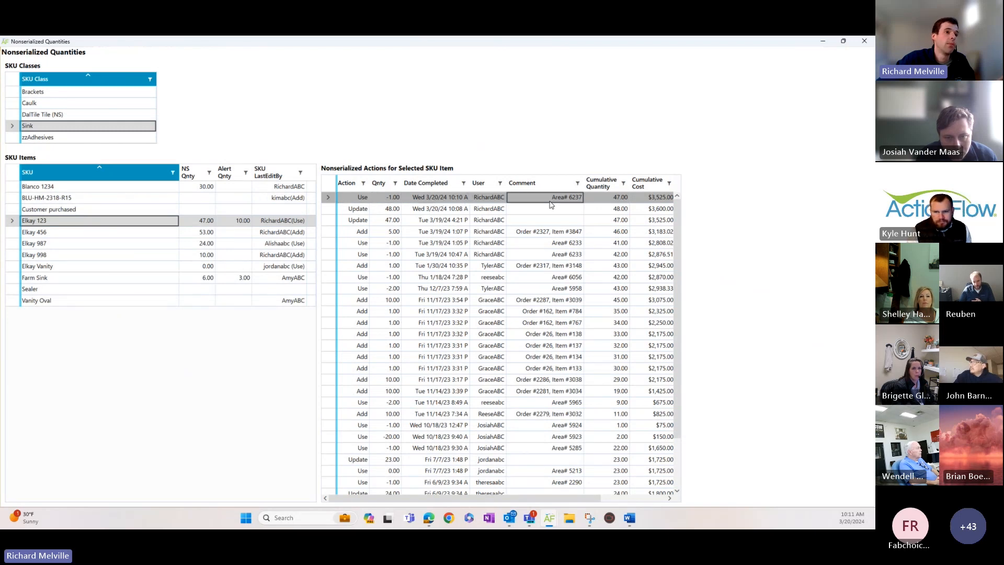
click(607, 203)
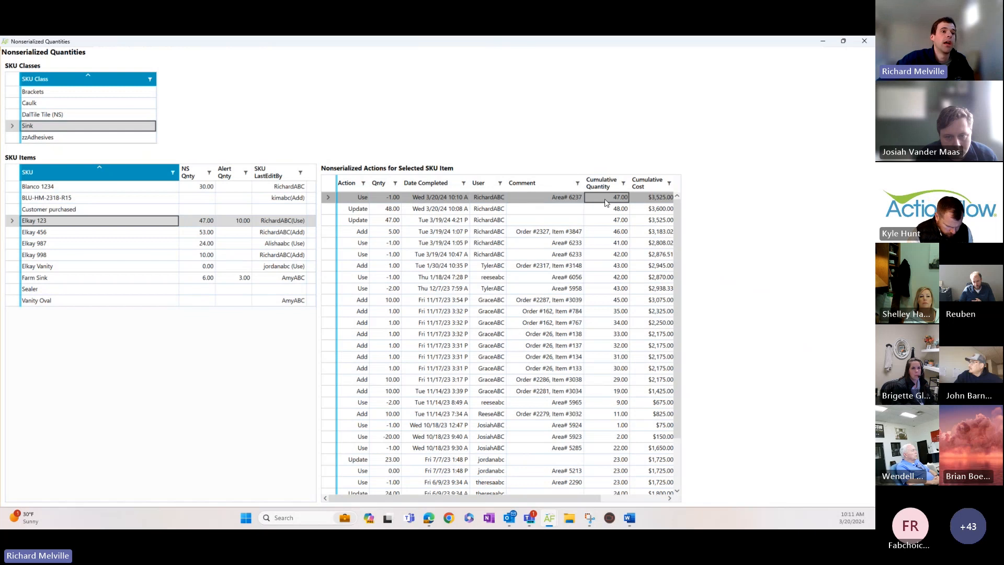
Check the latest actions for Transparent Silicone in the Caulk class and the 12" L Bracket in the Brackets class.
click(59, 103)
click(87, 187)
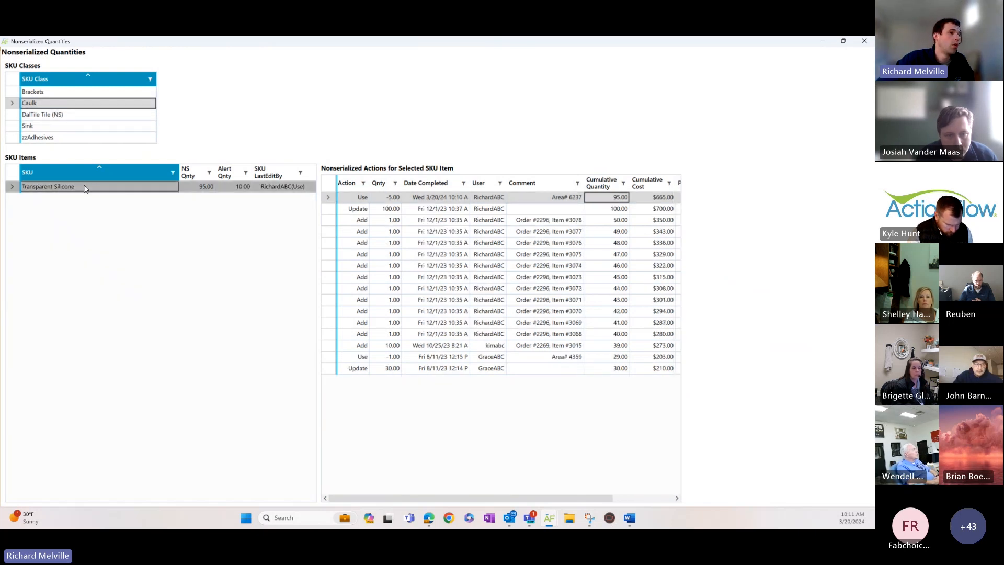
click(393, 210)
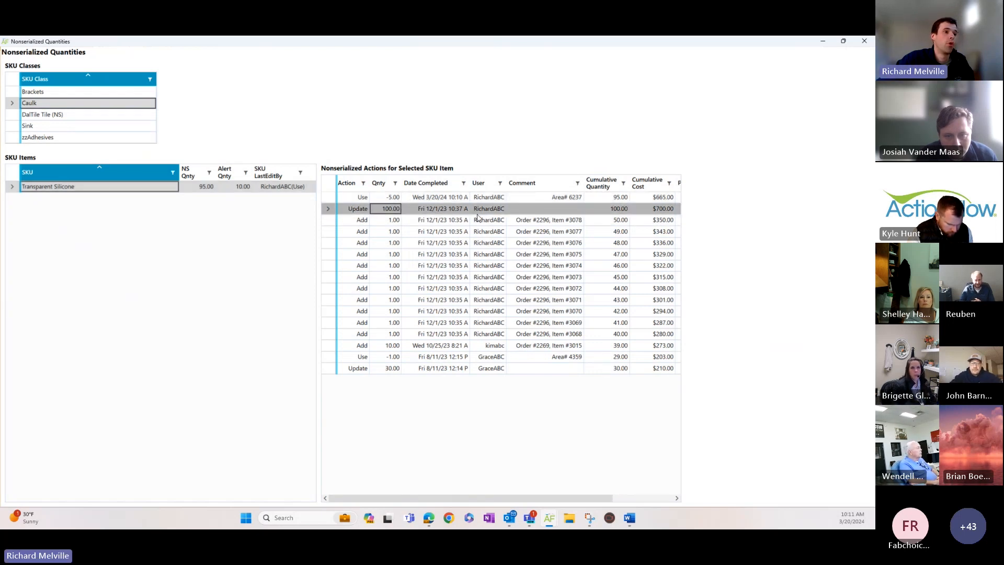
click(100, 93)
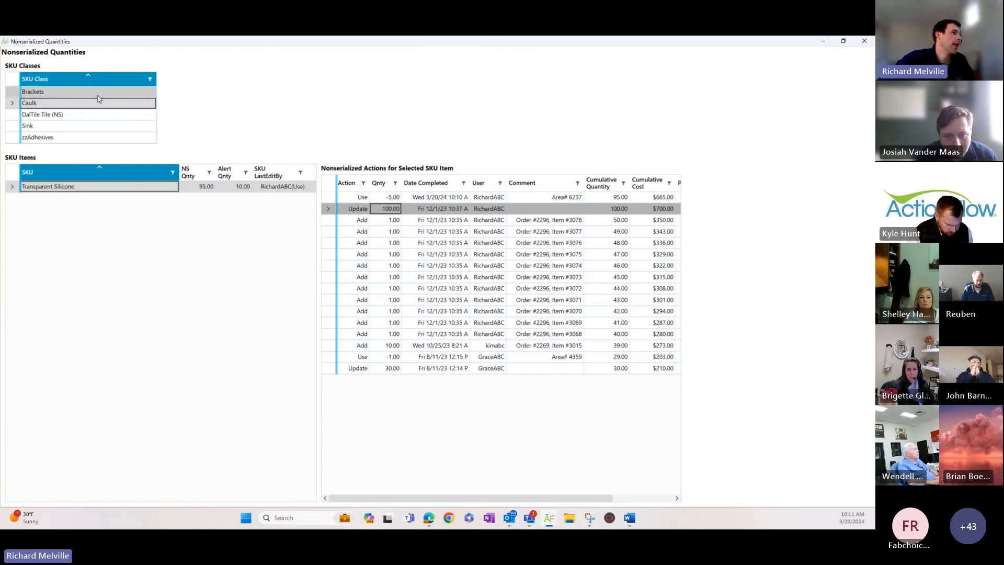
click(107, 187)
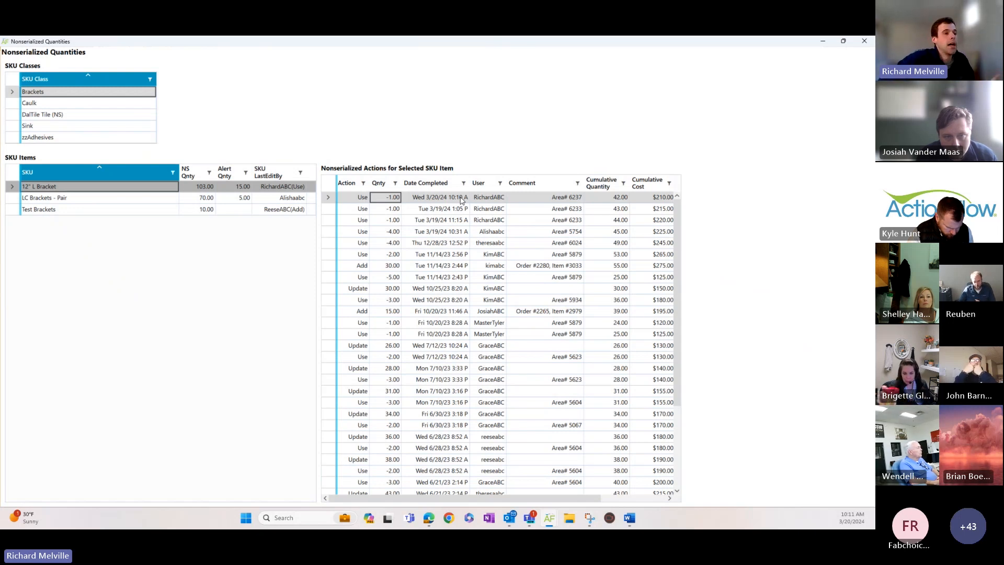
Close the Nonserialized Quantities window and create a new inventory order.
click(864, 41)
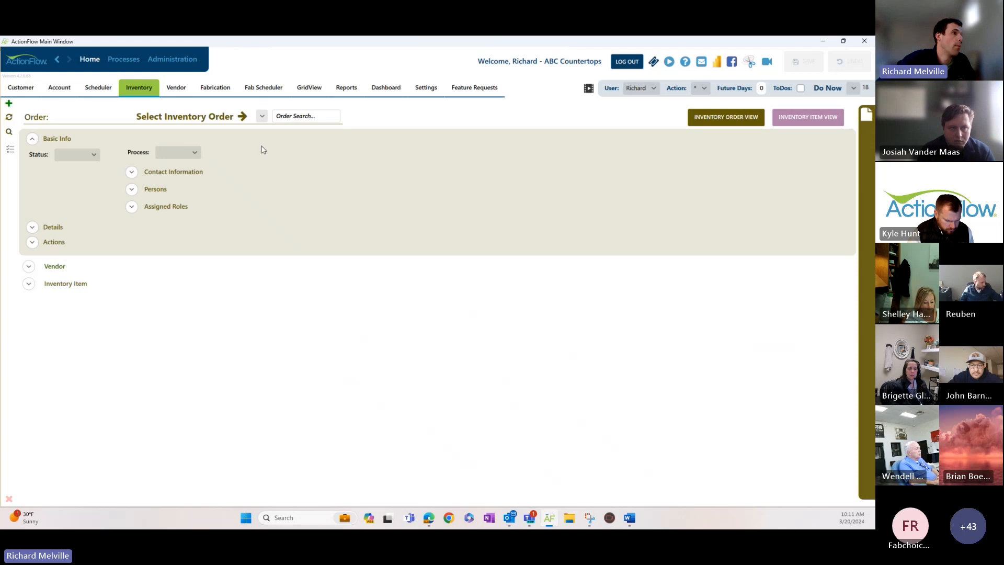
click(9, 104)
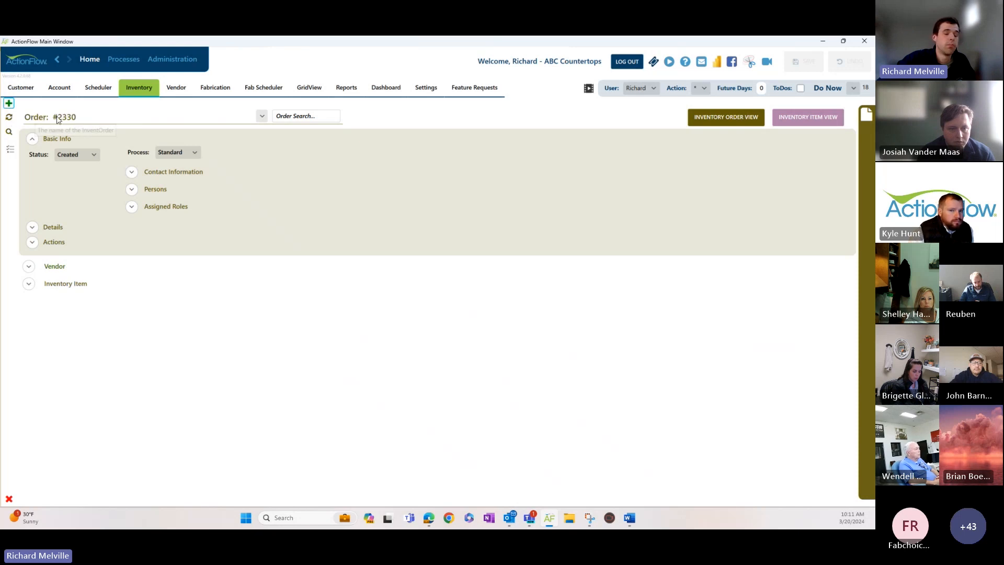
Add an inventory item to the new order with class Sink and SKU Elkay 123.
click(54, 284)
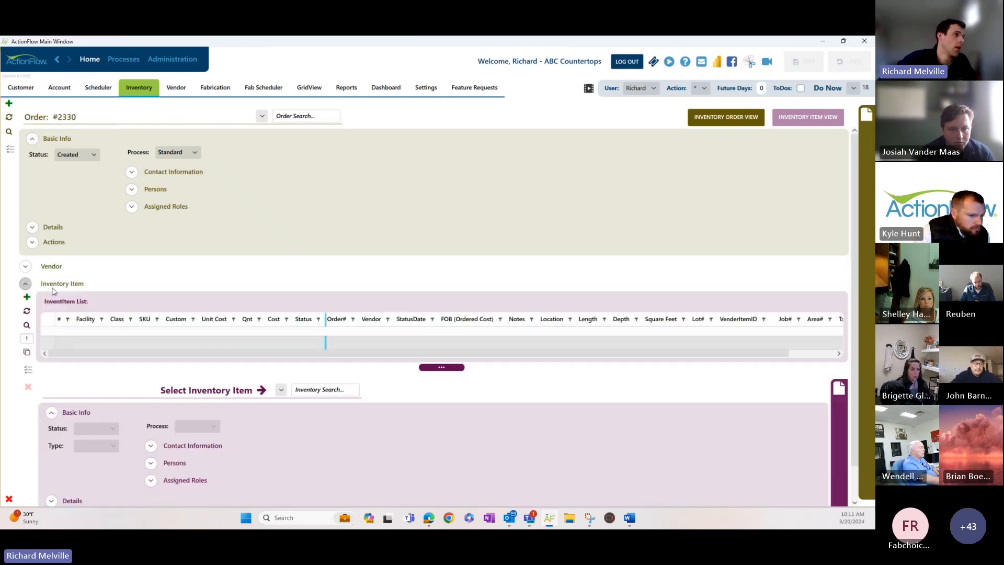
click(27, 297)
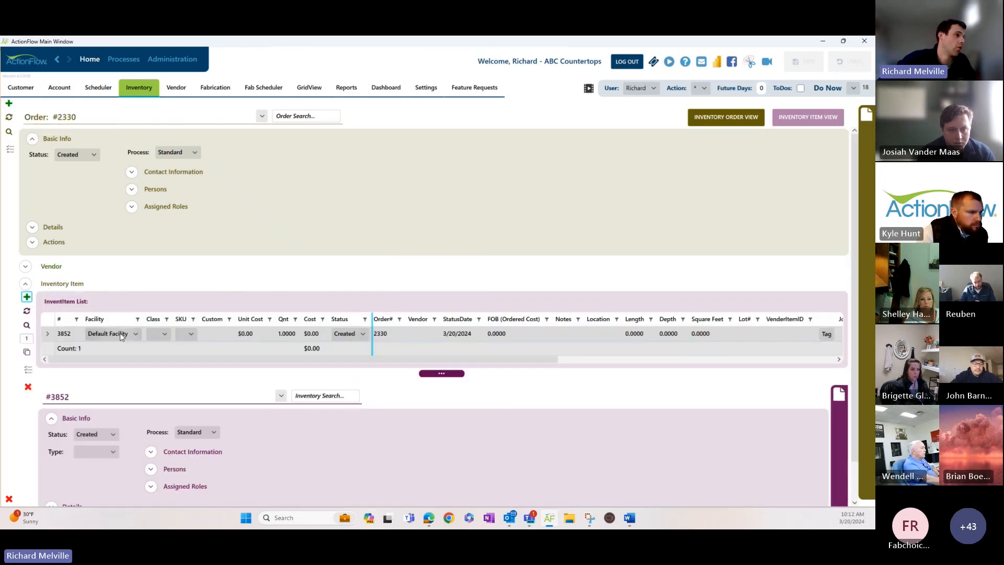
click(158, 334)
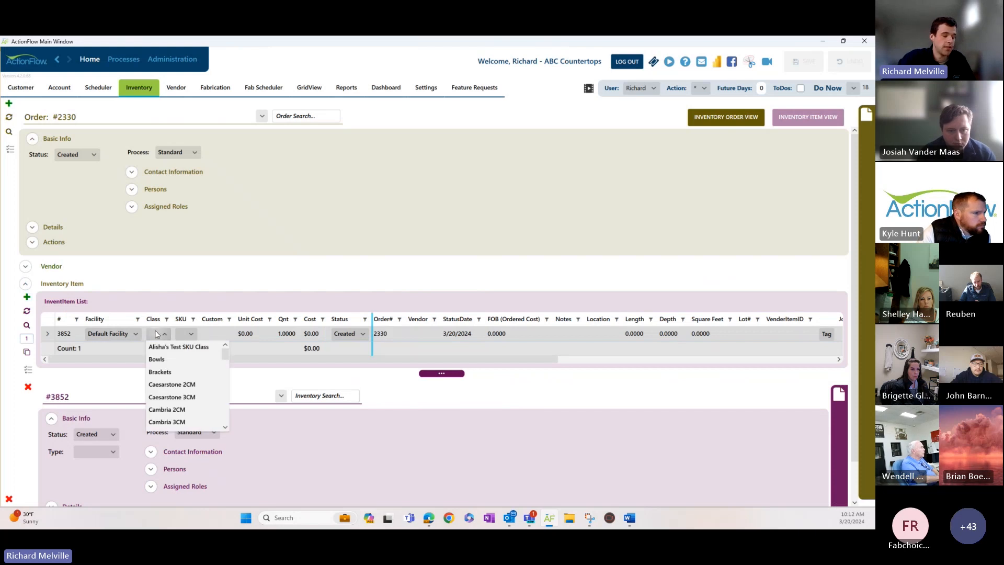
text(sink)
click(157, 422)
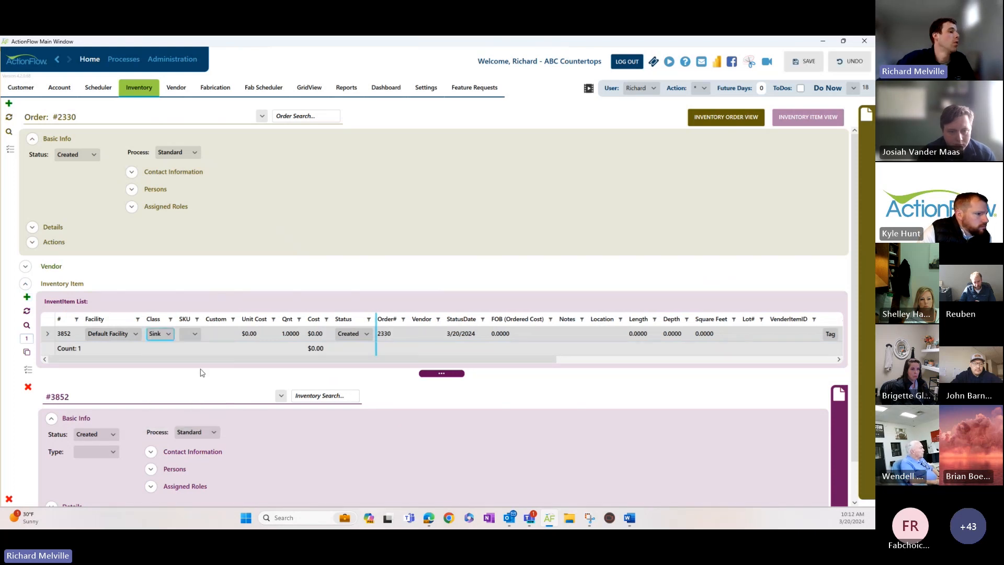
click(192, 334)
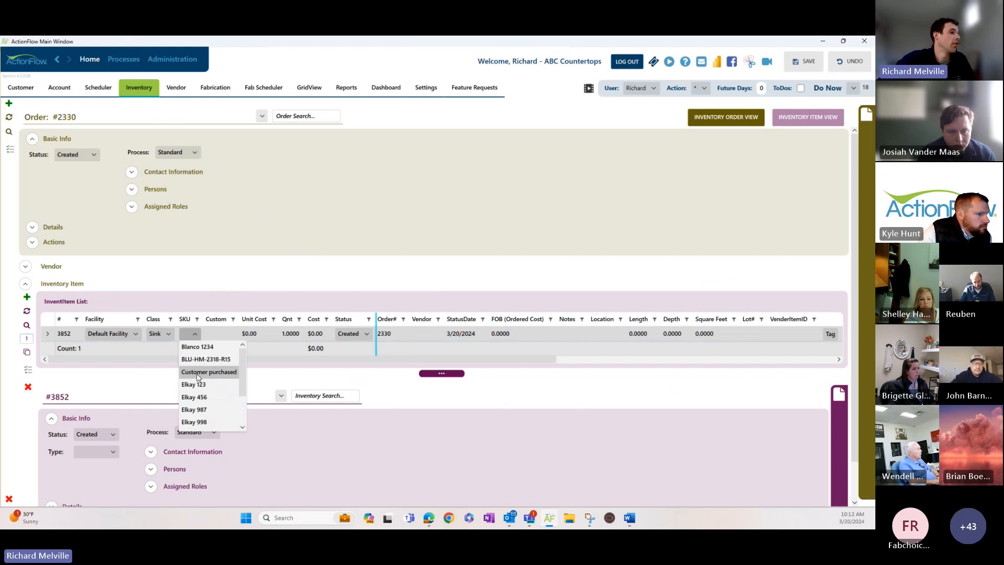
click(193, 384)
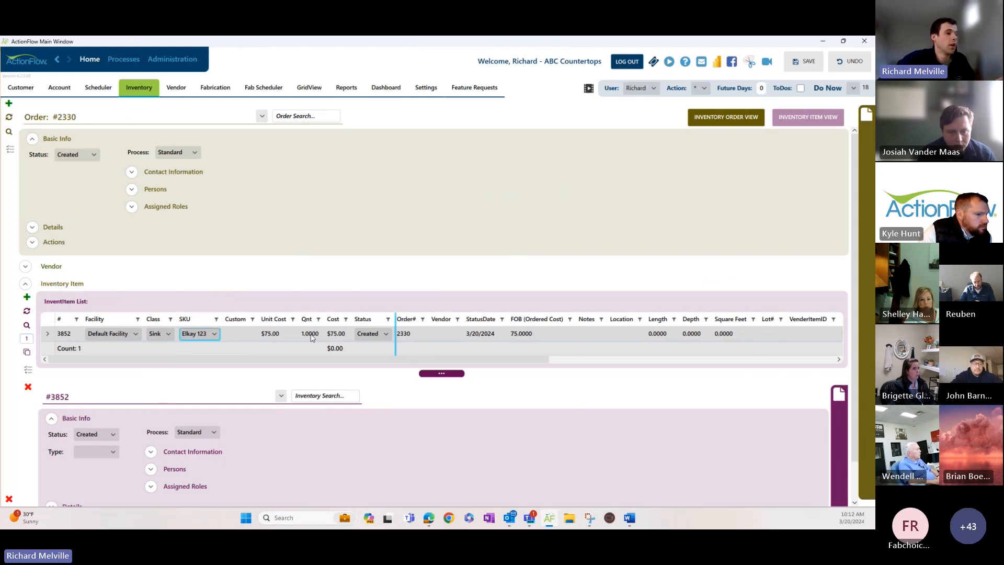
Set the Elkay 123 item's quantity to 3 and save the order.
click(312, 334)
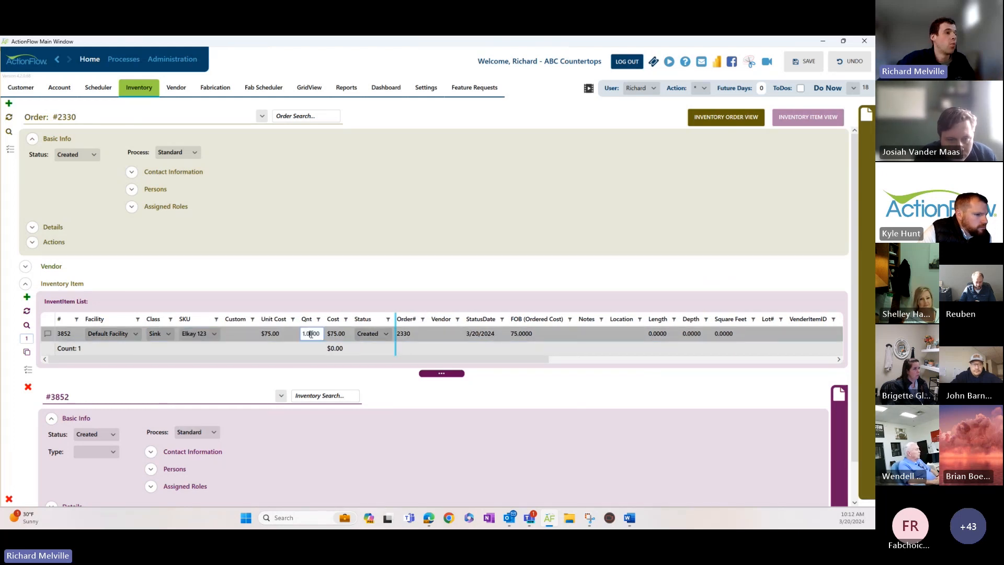
text(3)
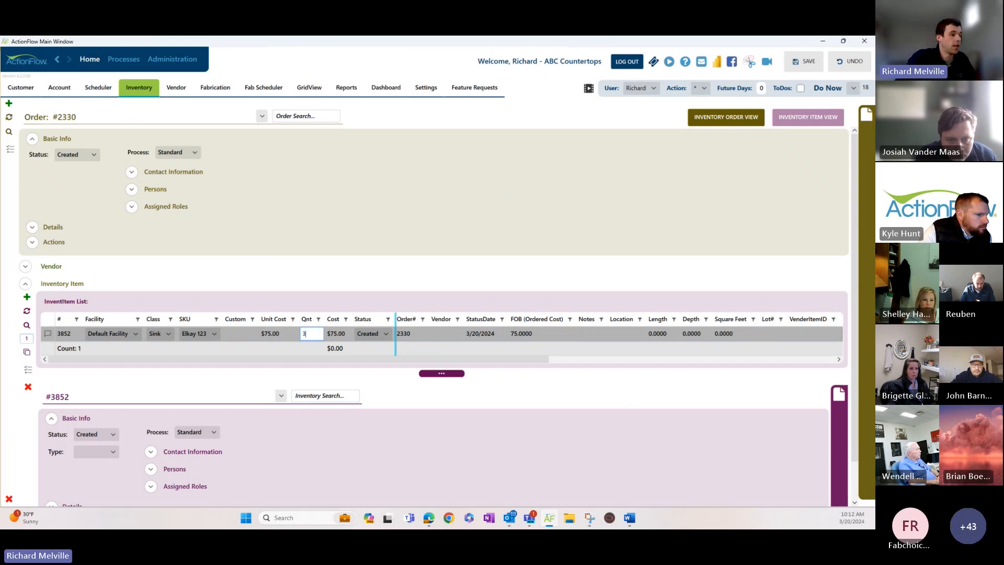
click(423, 304)
click(338, 334)
click(804, 61)
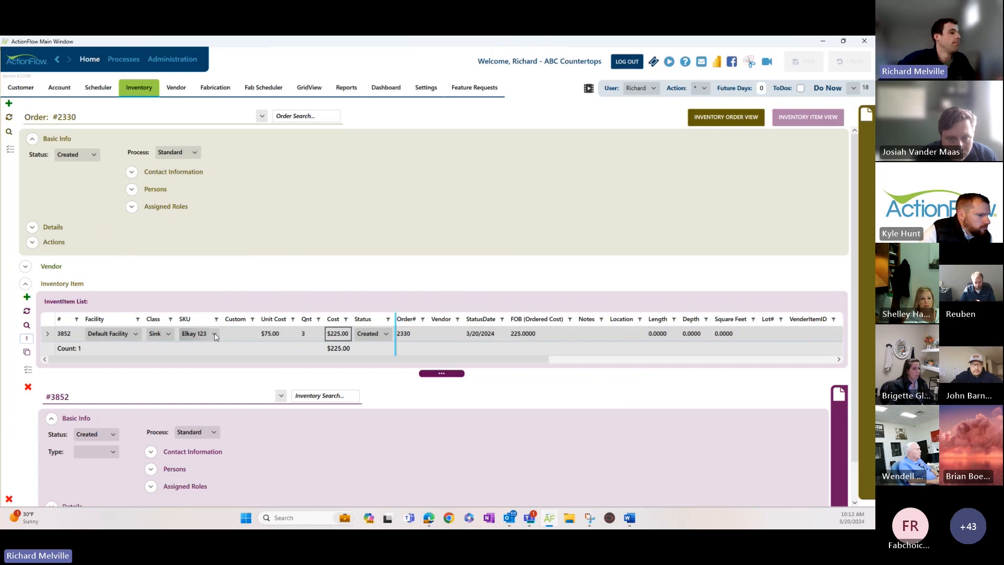
Assign BBI as the inventory order's vendor.
click(25, 283)
click(30, 267)
click(366, 289)
click(397, 302)
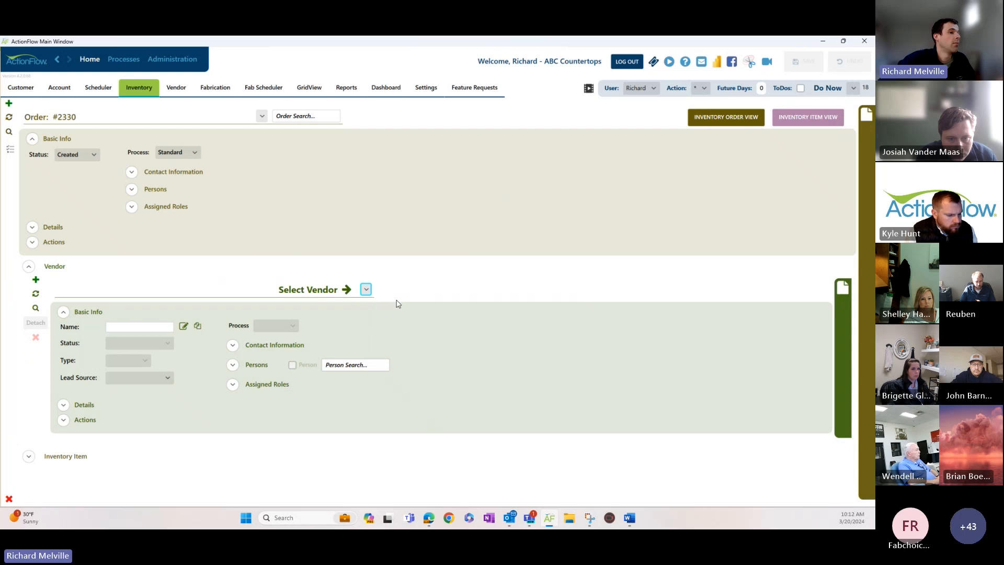
click(29, 267)
Add an Order action to the inventory order and try to mark it done.
click(32, 242)
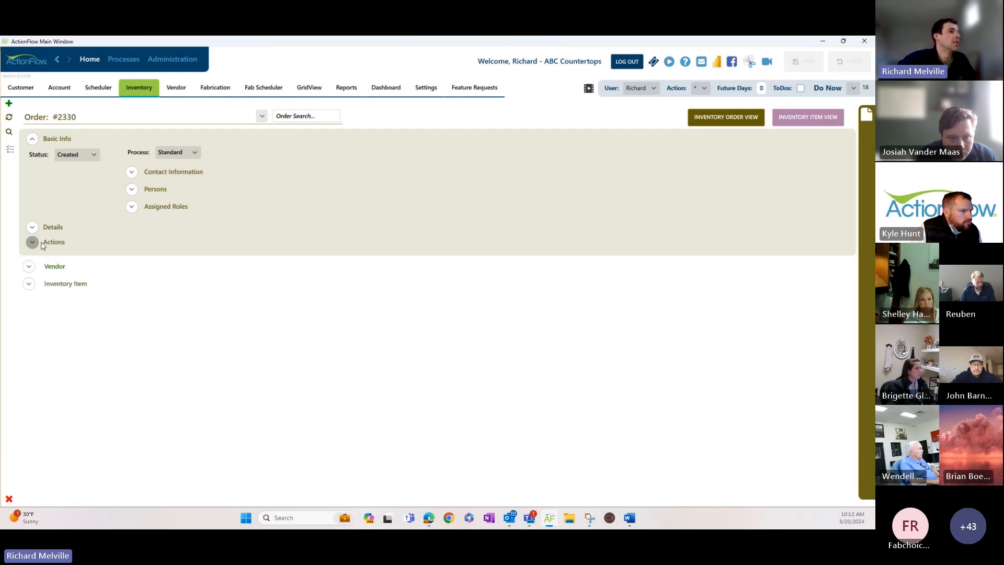
click(56, 265)
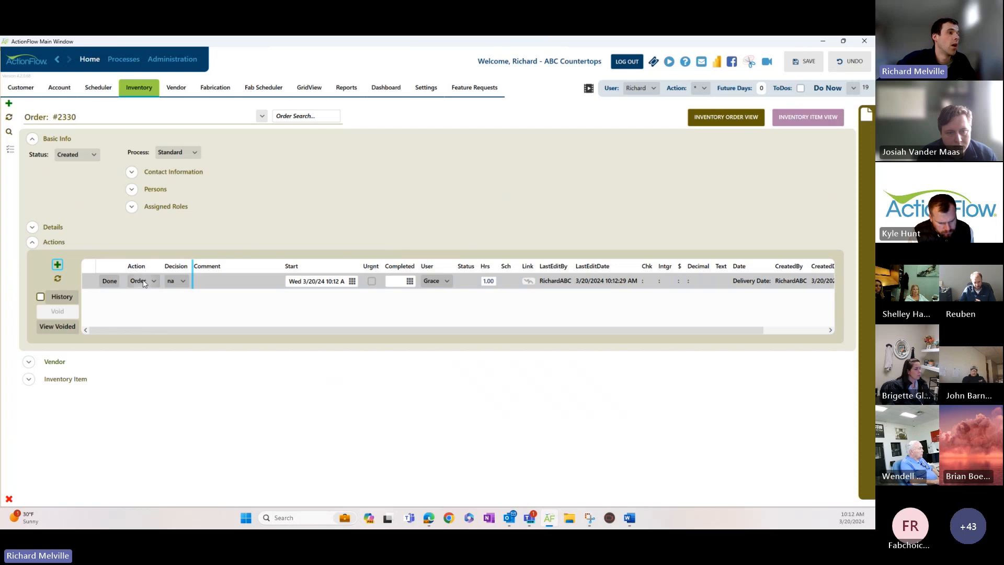
click(110, 281)
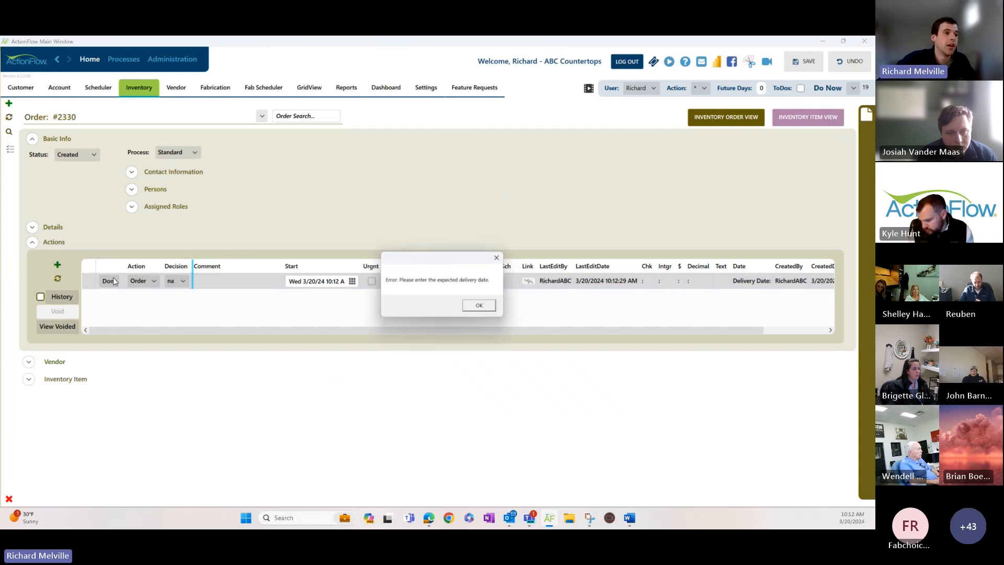
click(480, 306)
Set the Order action's delivery date to 3/27/2024 and mark the action done.
click(748, 281)
click(765, 281)
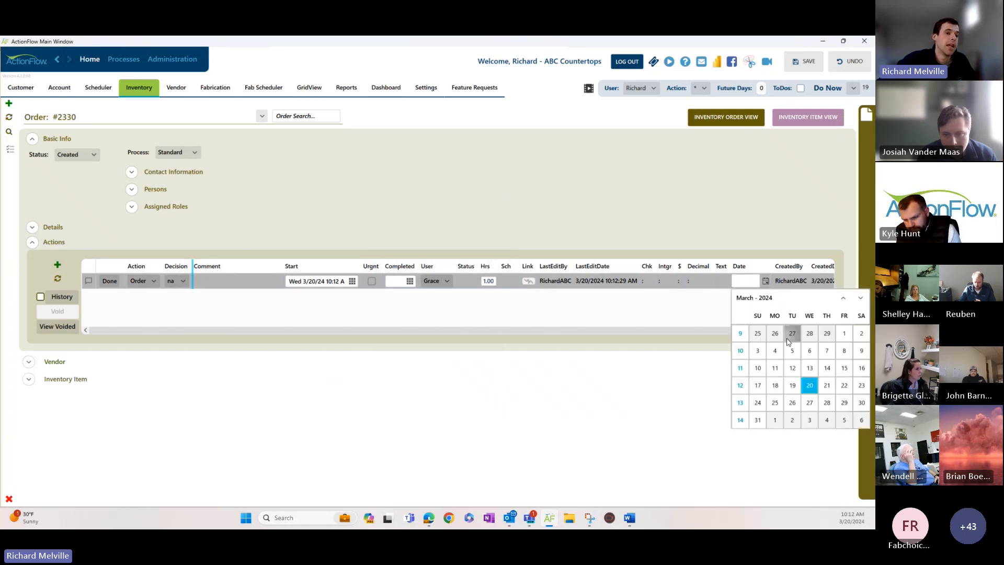
click(809, 402)
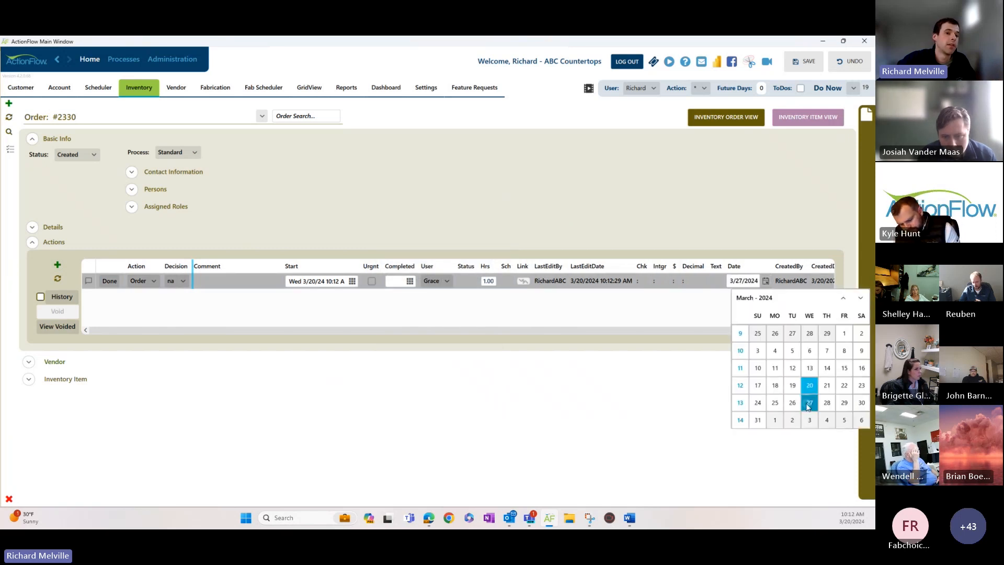
click(113, 280)
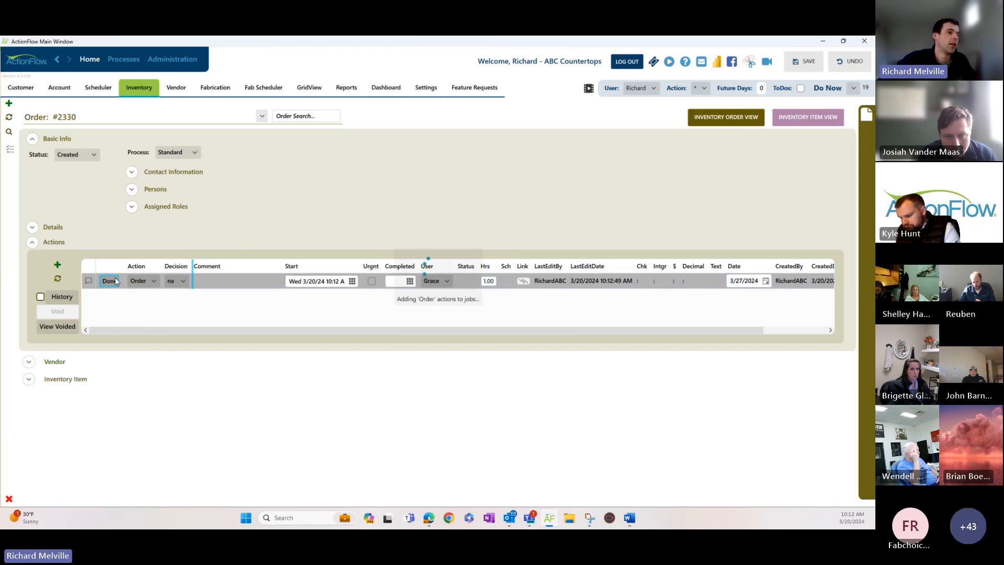
click(472, 304)
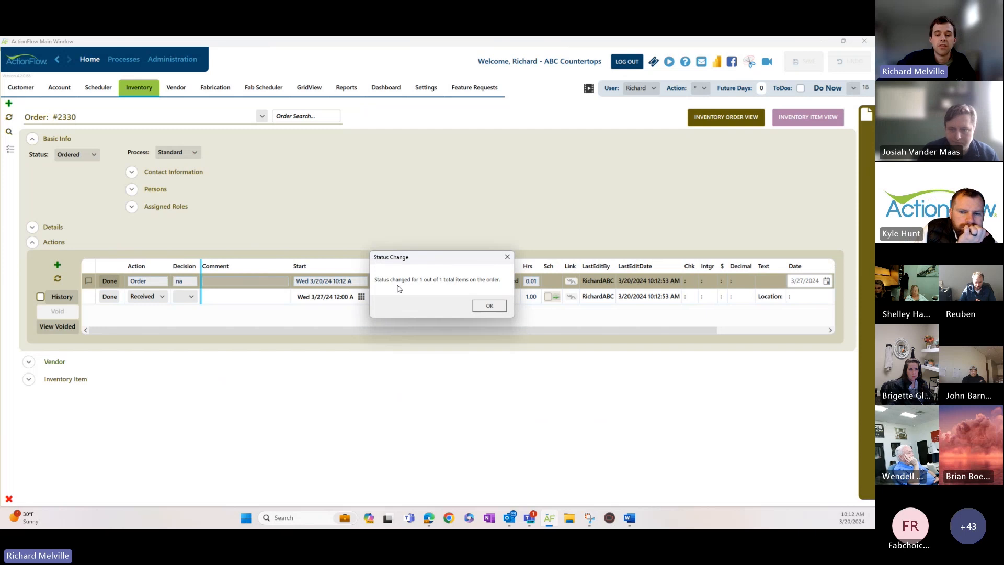
click(489, 306)
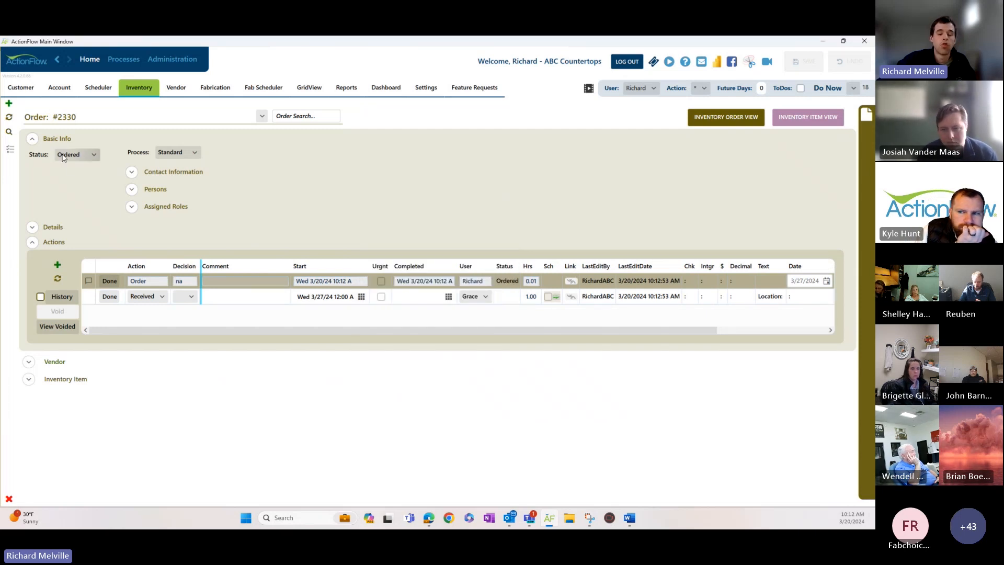
Check the sink's status in the order's inventory item list and refresh the order's actions.
click(66, 380)
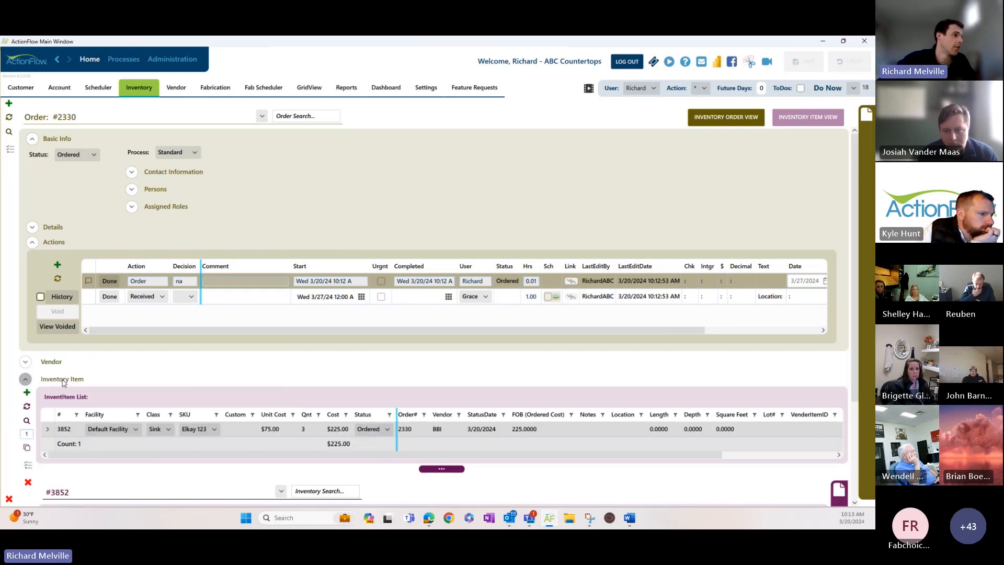
click(25, 378)
click(58, 279)
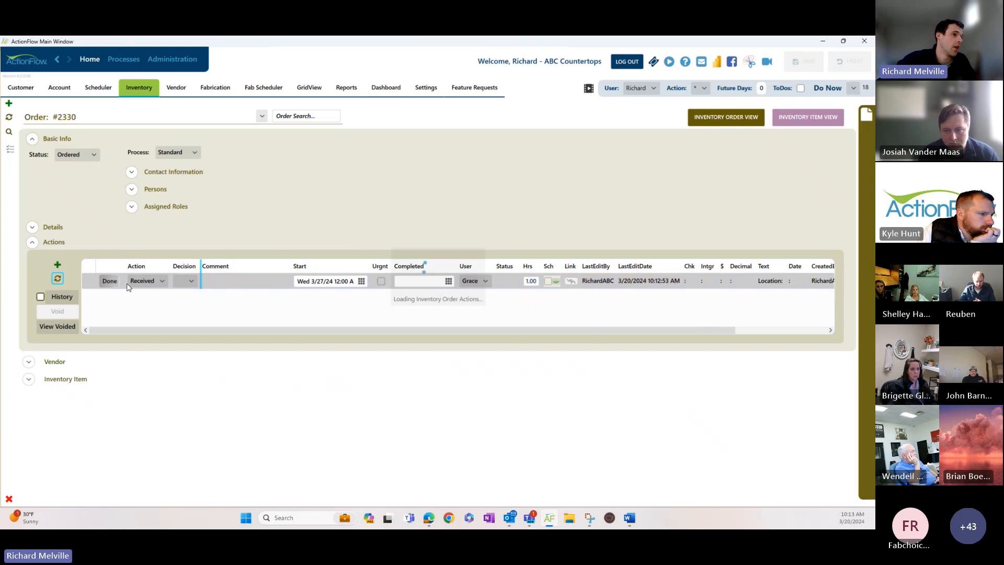
Complete the Received action with decision Full and location A1, and refresh the order's actions.
click(186, 281)
click(179, 293)
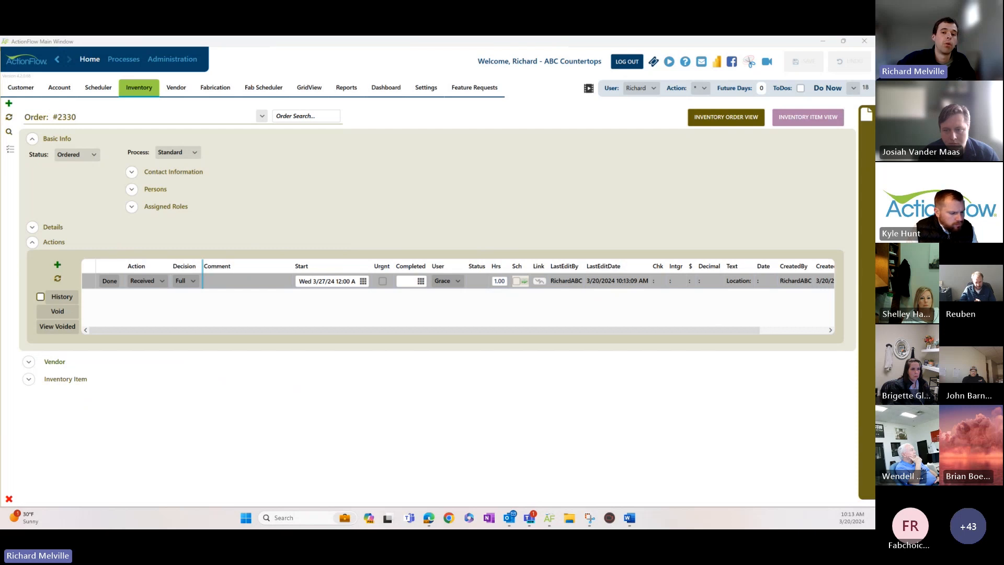
click(201, 259)
click(212, 272)
click(202, 271)
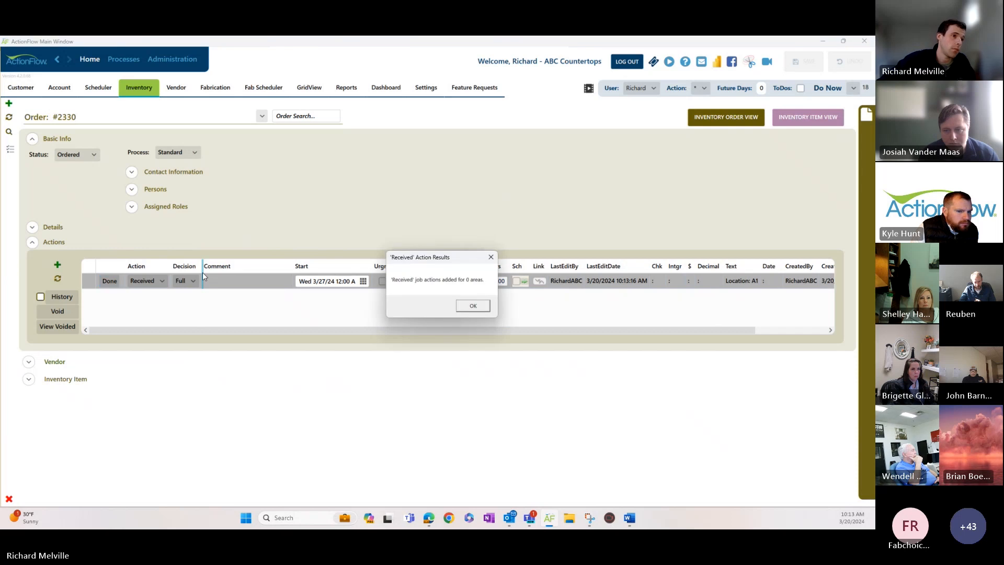
click(480, 309)
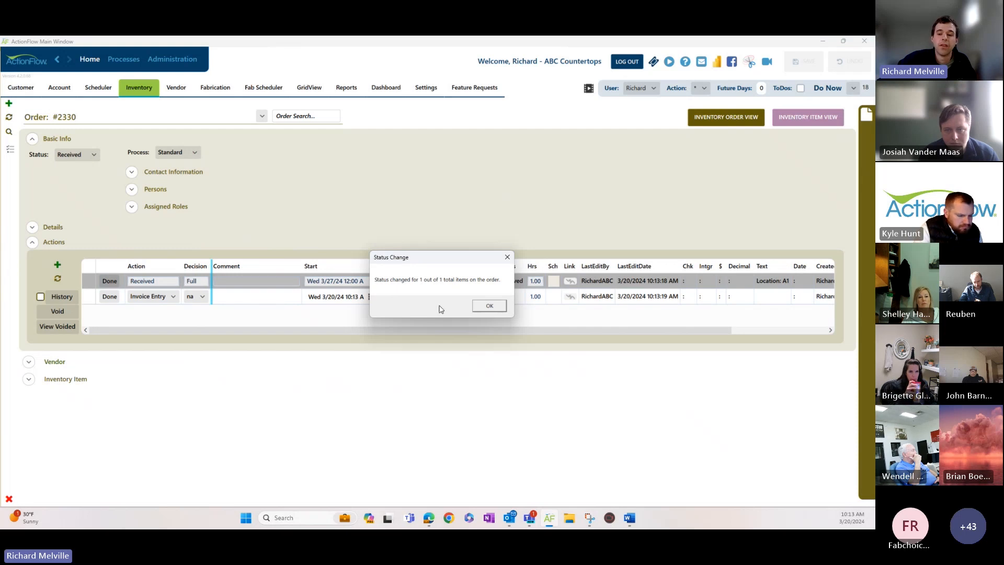
click(489, 307)
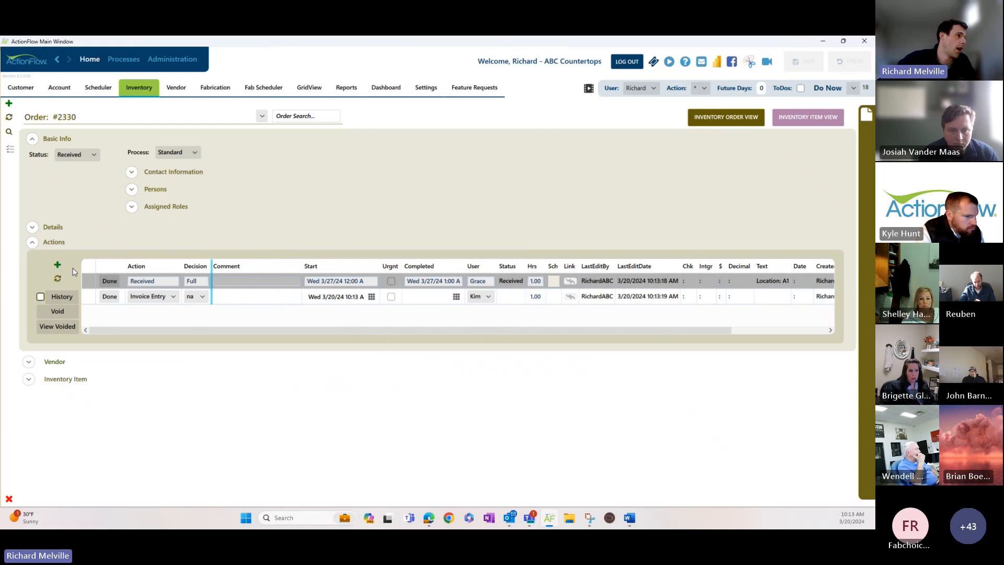
click(59, 278)
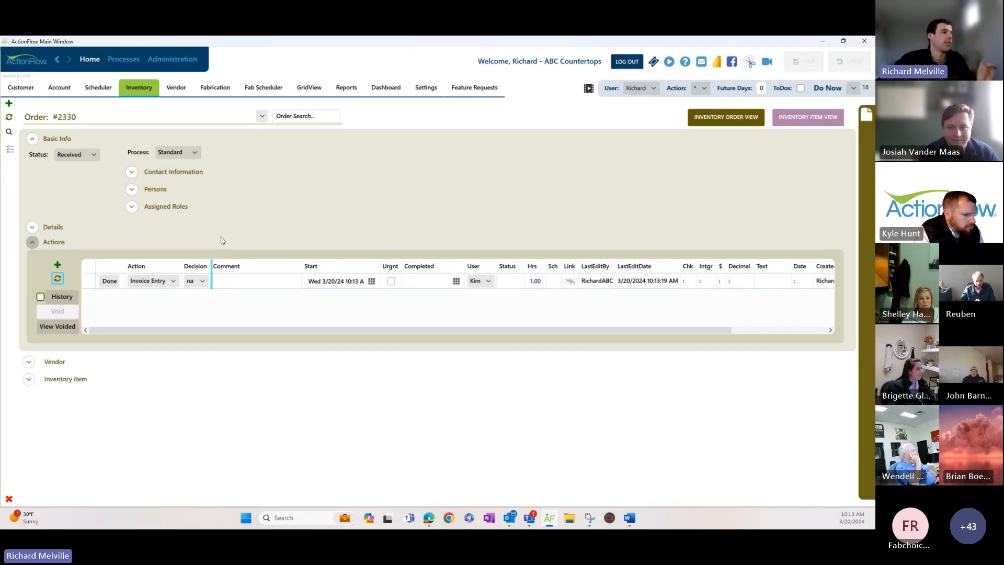
Open Nonserialized Quantities and review the on-hand quantity and newest Add action of Elkay 123 in the Sink class.
click(10, 149)
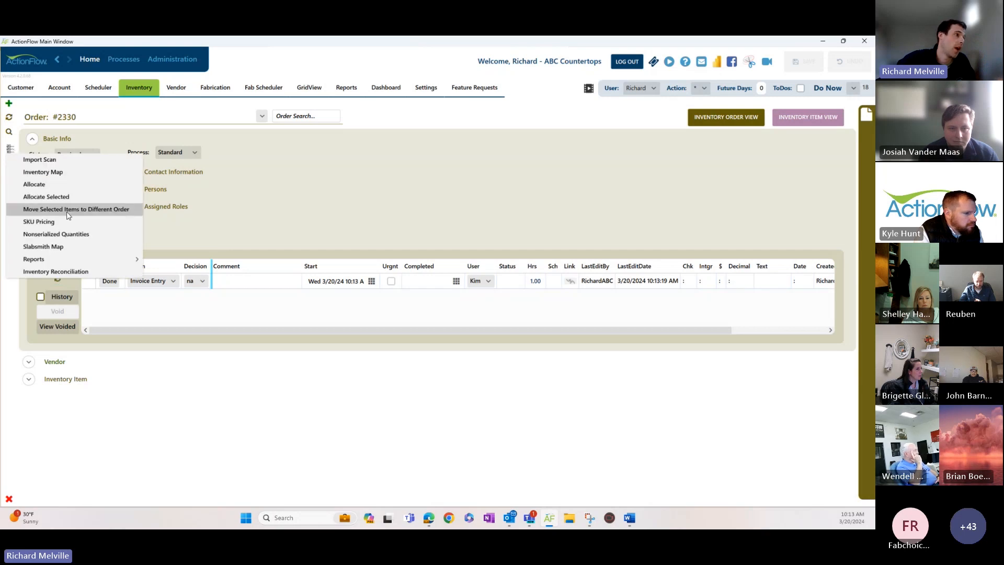
click(81, 235)
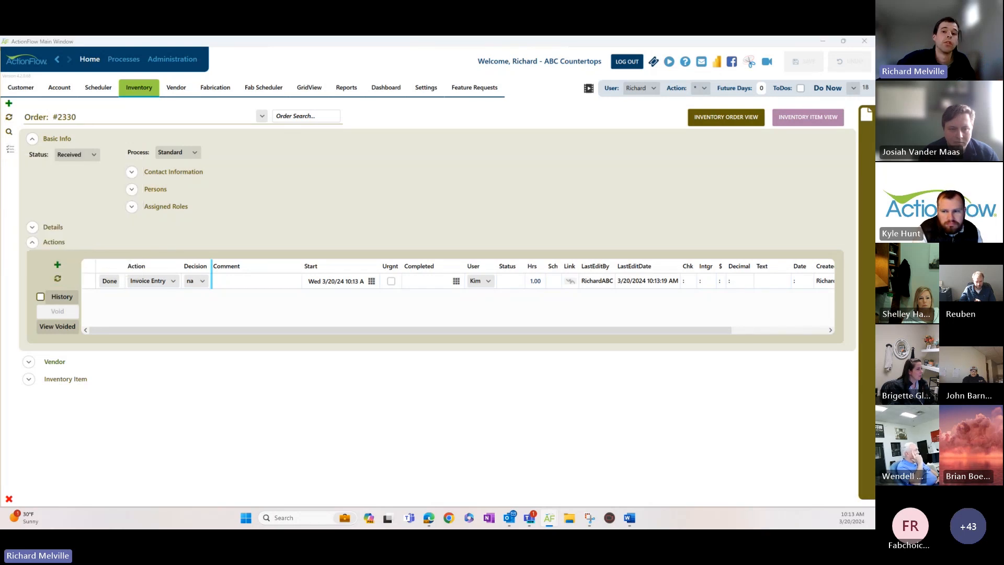
drag(623, 110, 369, 40)
click(92, 128)
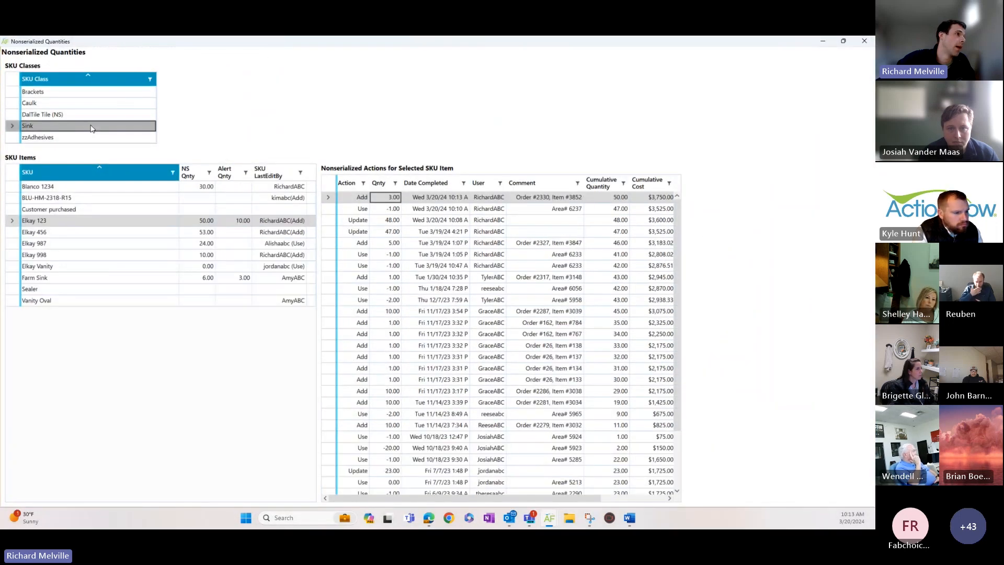
click(90, 220)
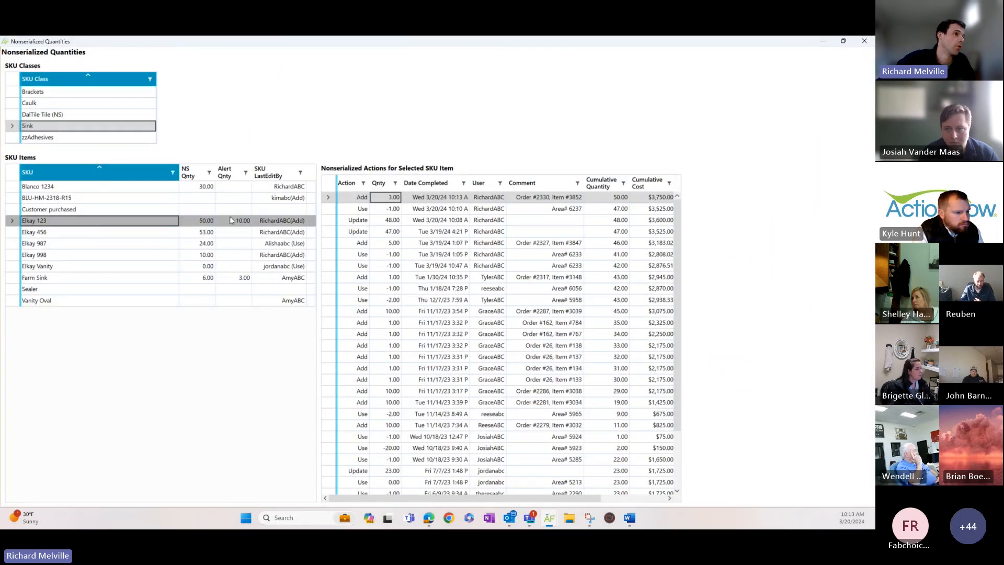
click(204, 222)
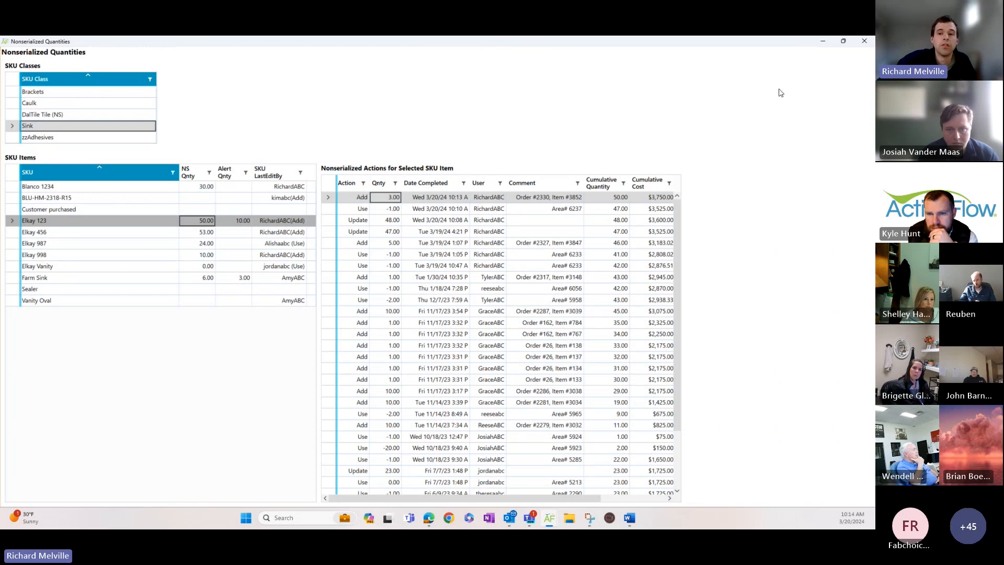
Close Nonserialized Quantities and open the Inventory Snapshot (Nonserialized) report in a maximized window.
click(864, 41)
click(10, 150)
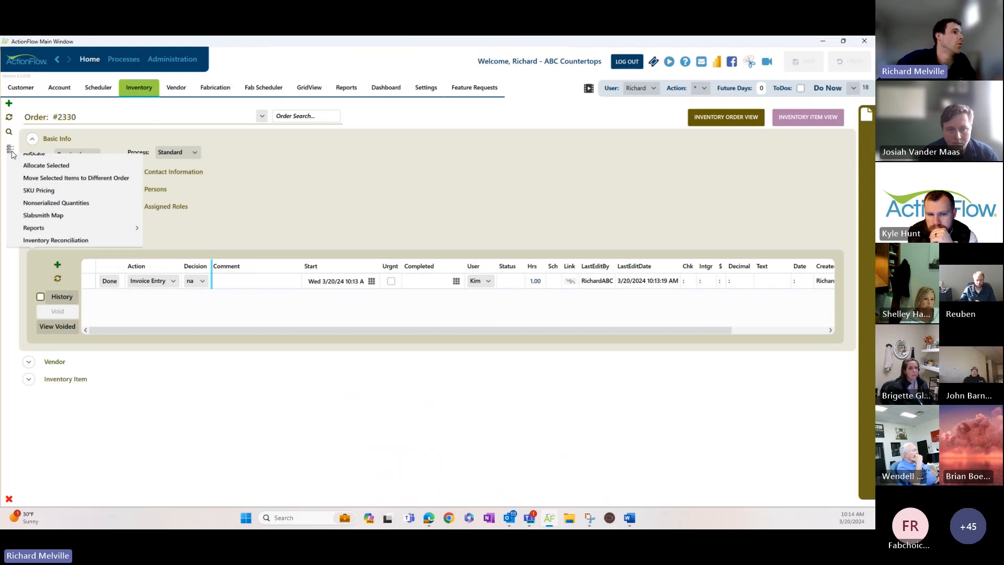
mouse_move(92, 259)
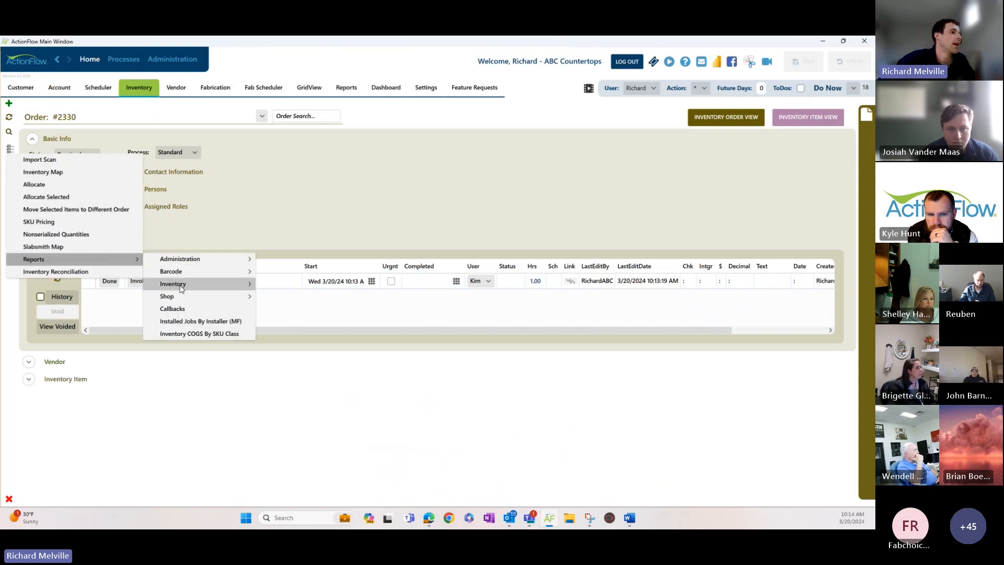
mouse_move(178, 285)
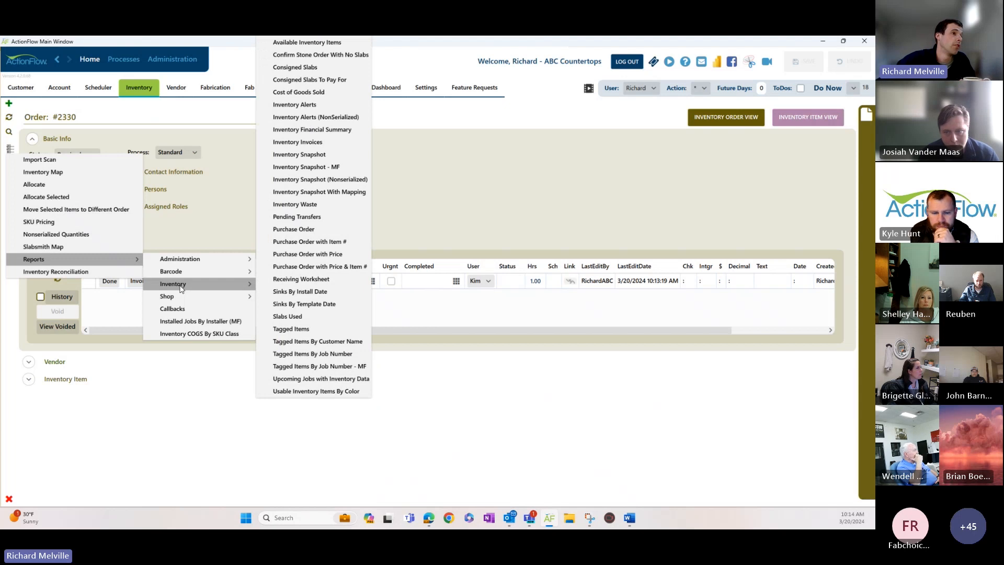
click(311, 185)
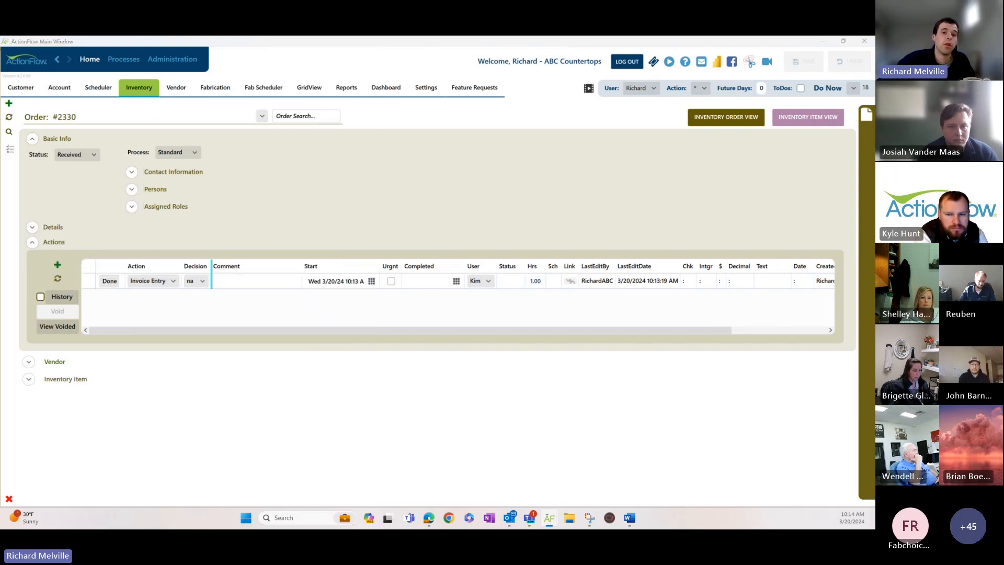
drag(440, 113, 257, 37)
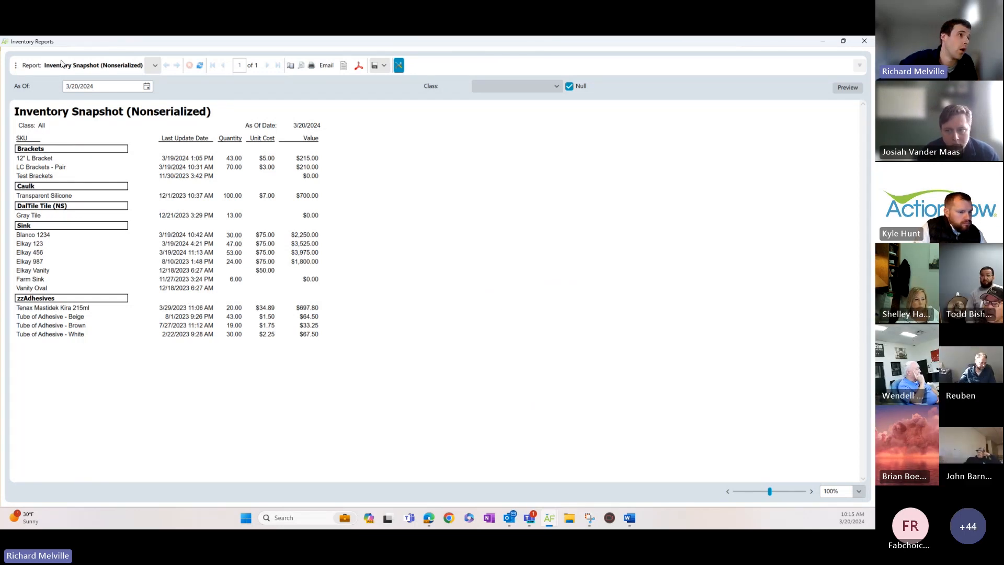
Set the Inventory Snapshot (Nonserialized) as-of date to 3/21/2024 and regenerate the report.
click(147, 86)
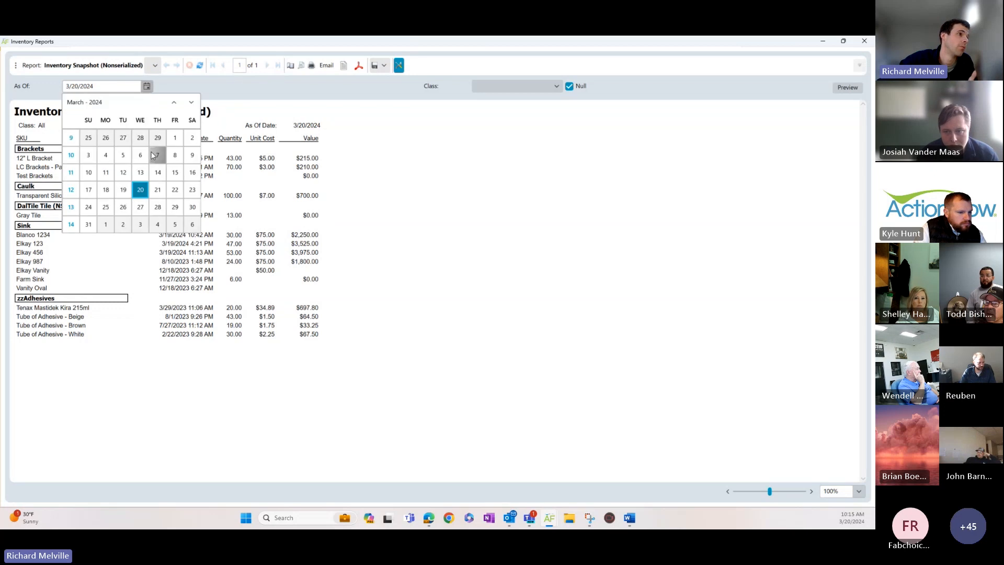
click(154, 194)
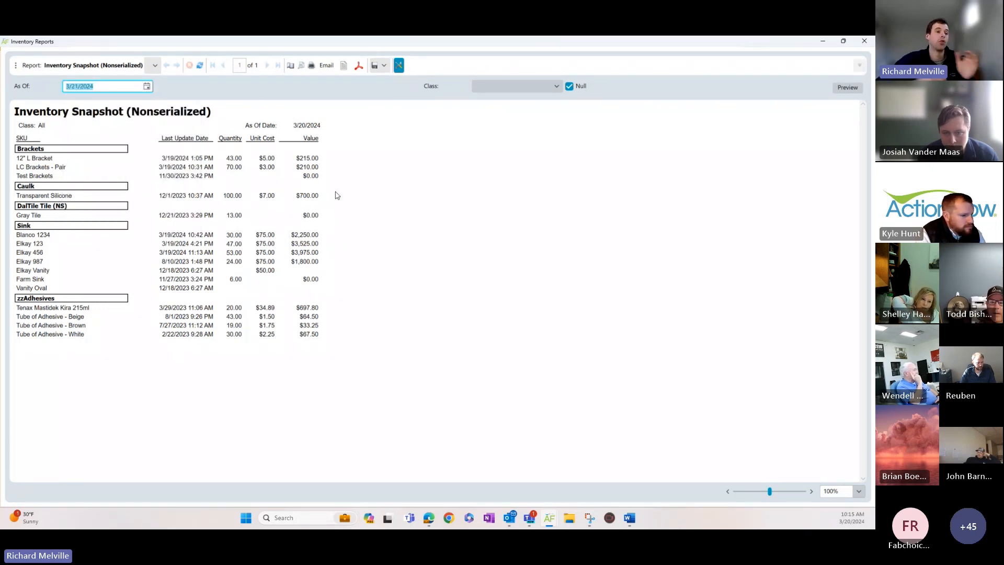
click(847, 87)
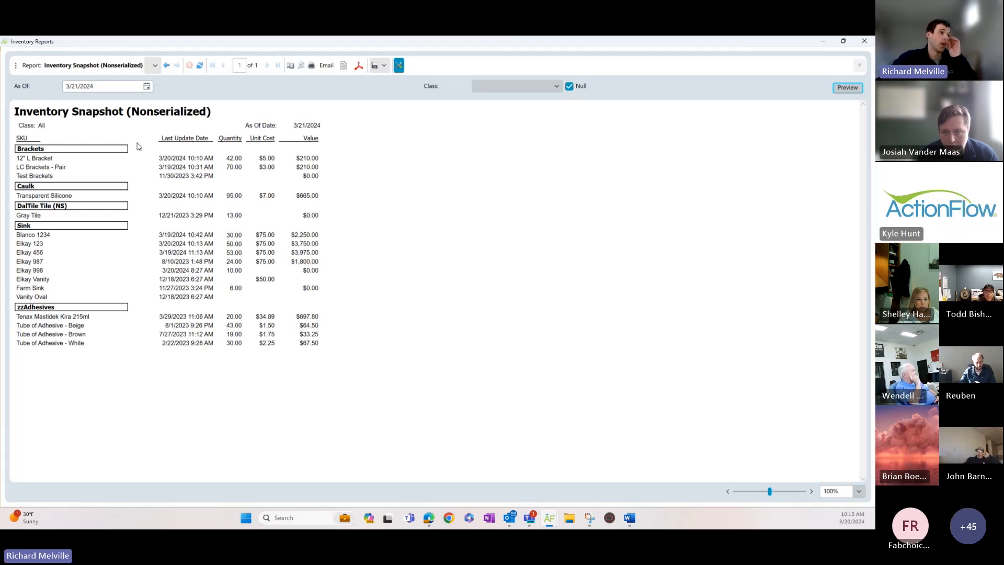
Filter the inventory snapshot to the Sink class and regenerate the report.
click(545, 84)
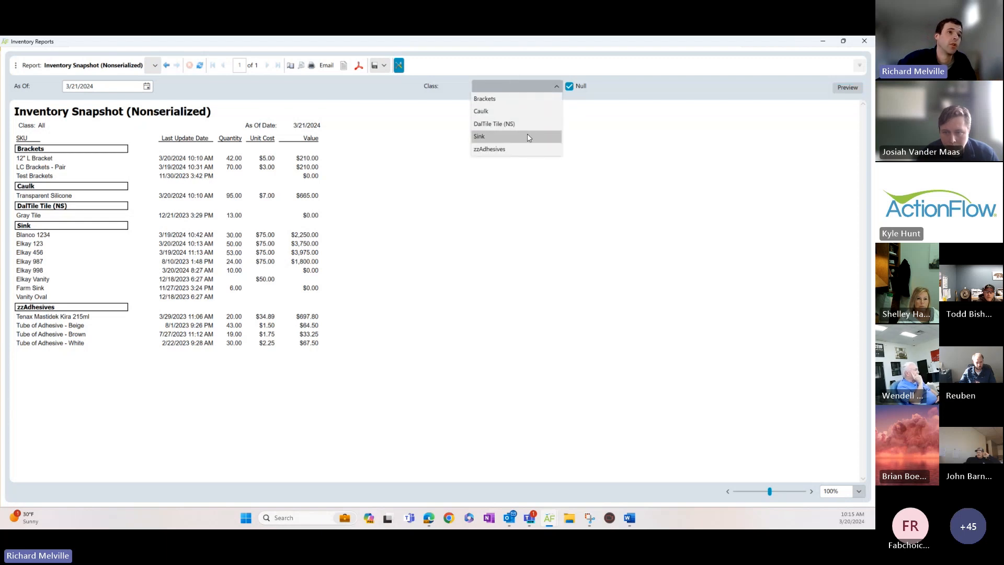
click(529, 138)
click(512, 85)
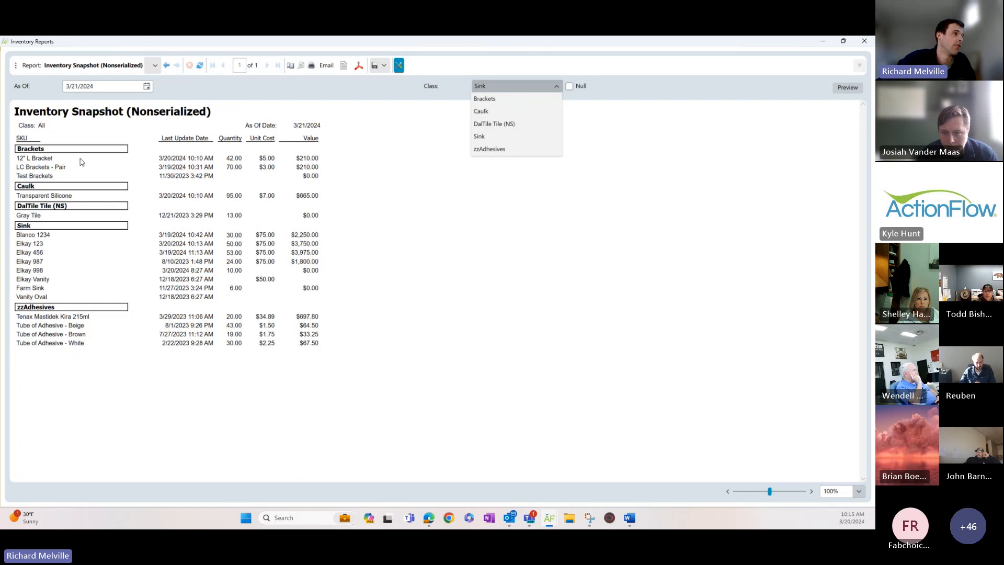
click(491, 162)
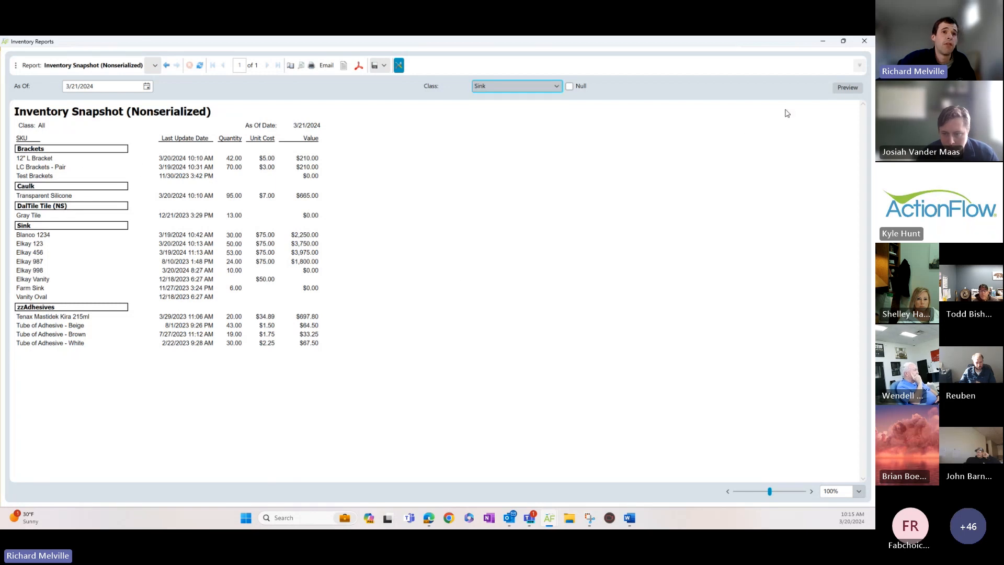
click(843, 88)
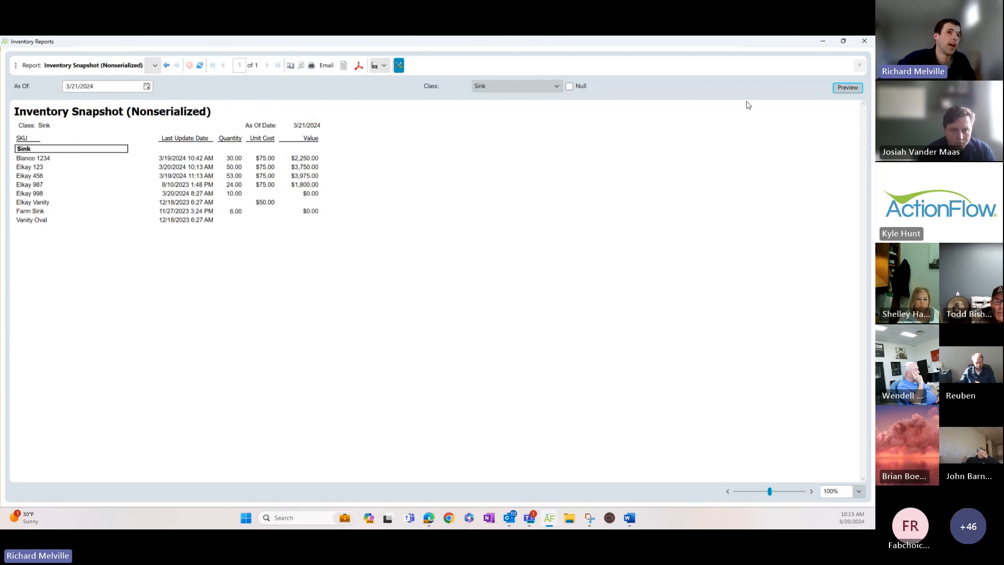
Close the snapshot report and open the Inventory Alerts (NonSerialized) report in a maximized window.
click(864, 41)
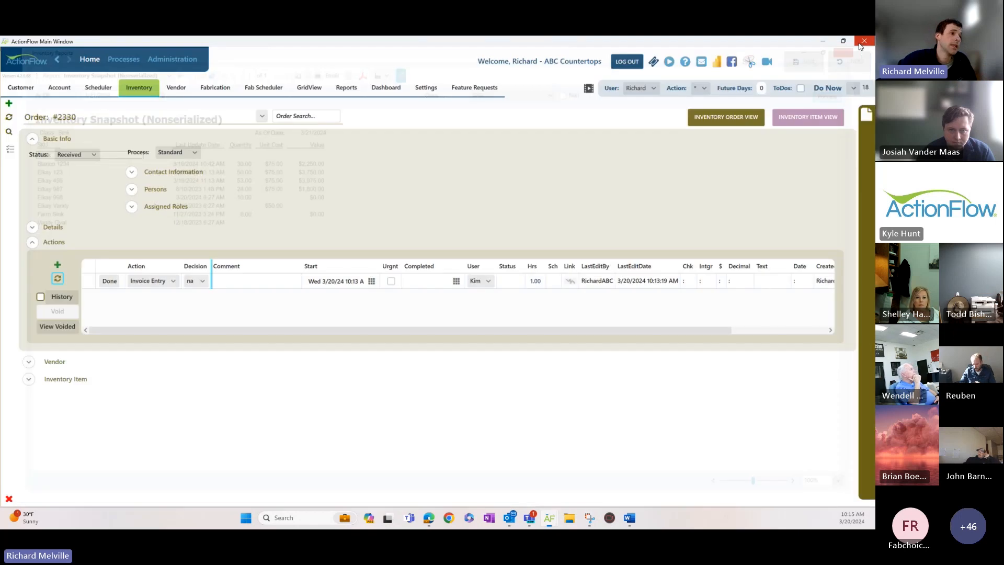
click(9, 150)
mouse_move(106, 260)
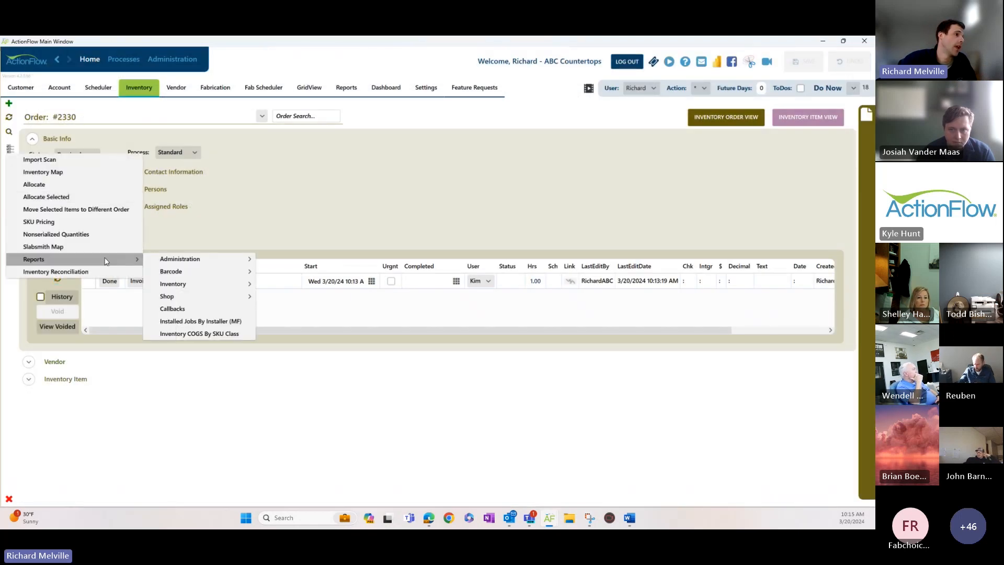
mouse_move(194, 284)
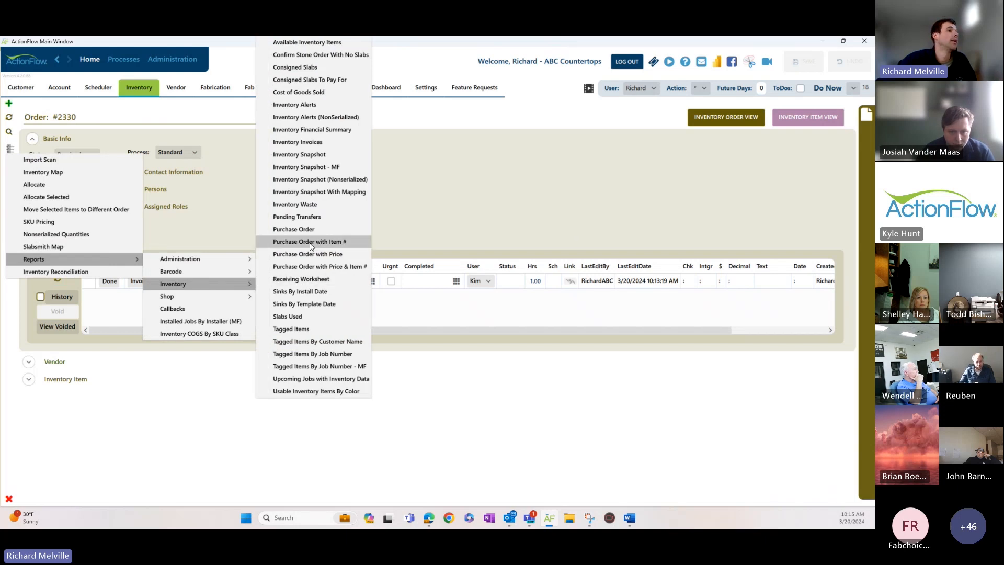
click(323, 118)
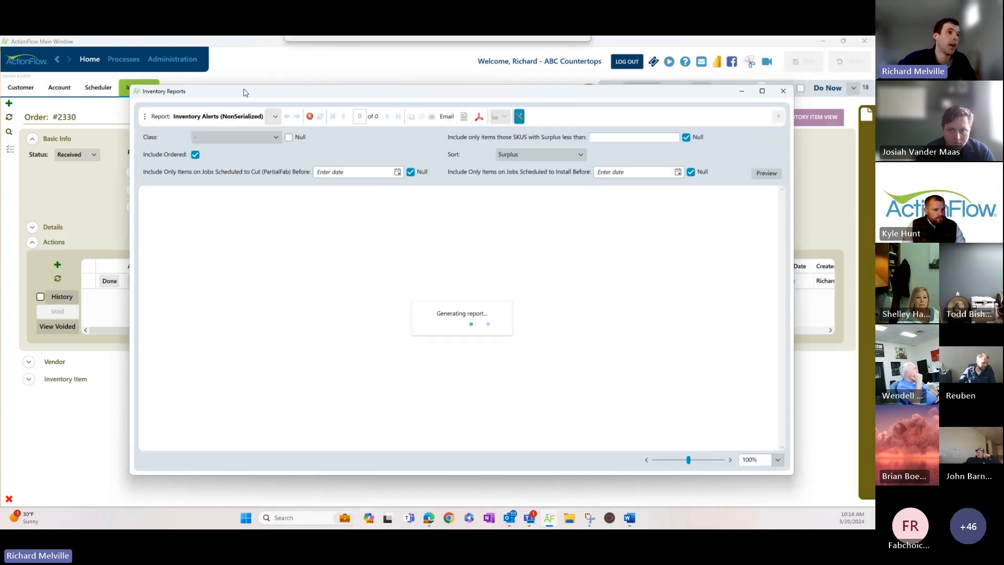
double_click(244, 92)
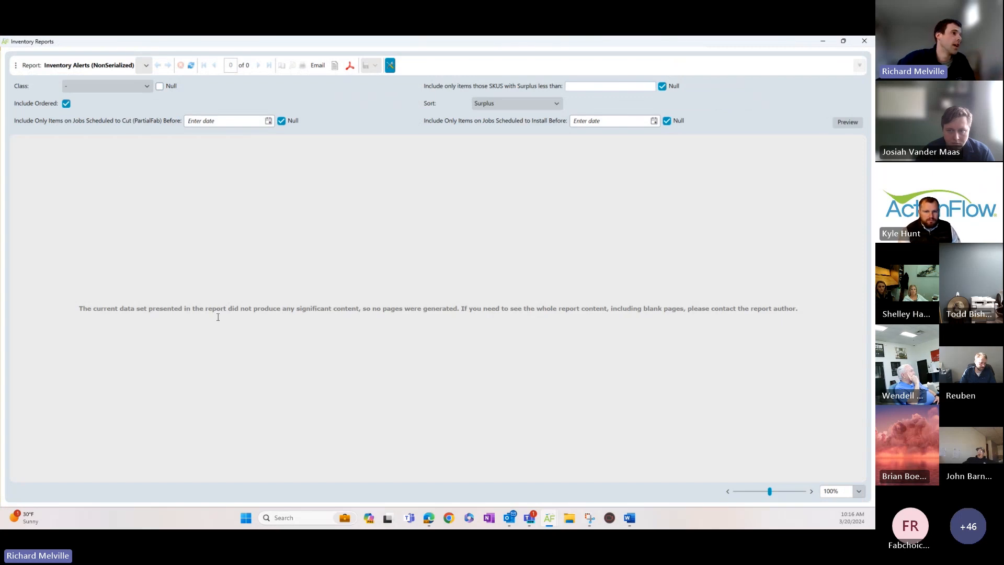
Generate the Inventory Alerts report for the Sink class with ordered items included.
click(131, 88)
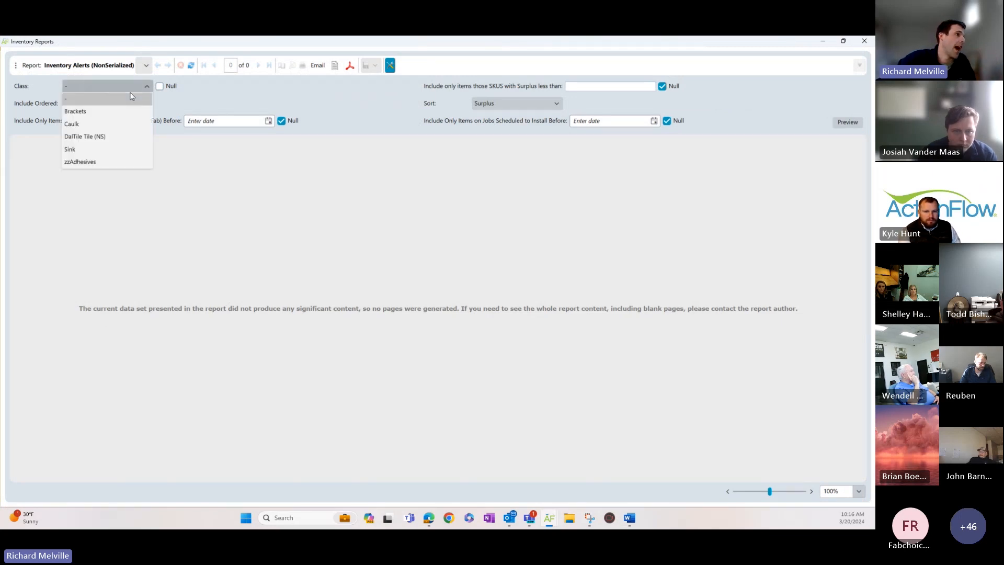
click(121, 152)
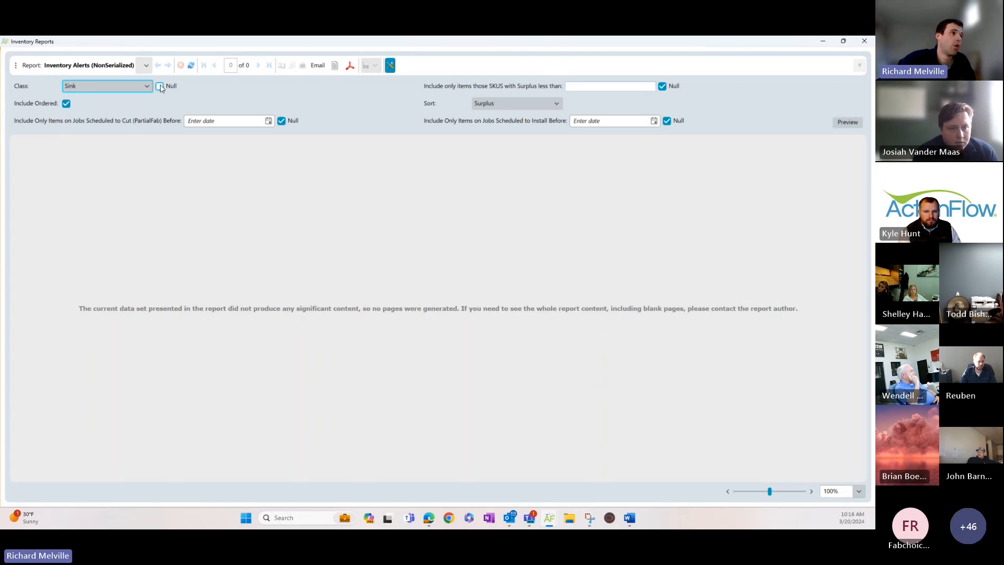
click(847, 122)
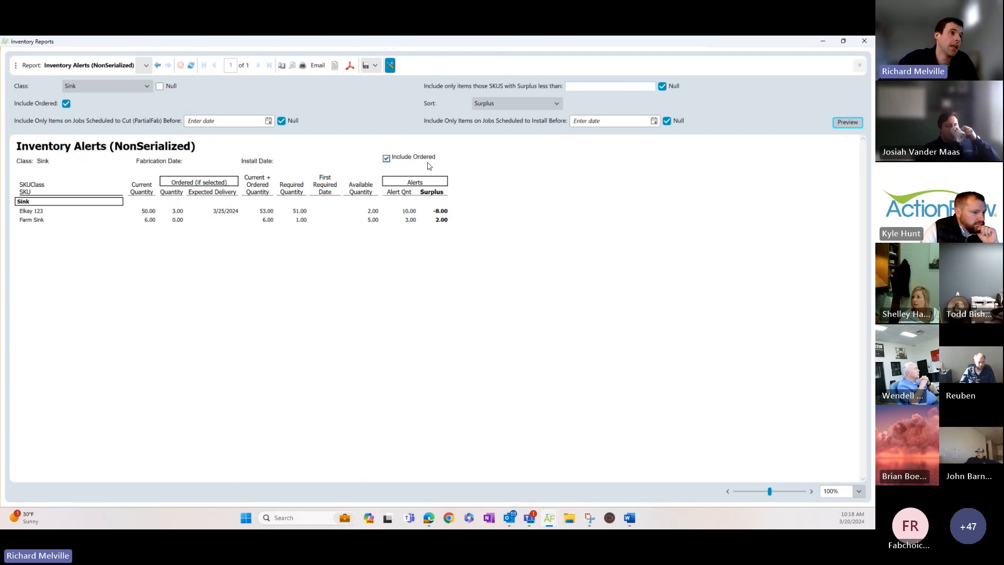
Close the Inventory Alerts report and look through the list of available inventory reports.
click(864, 41)
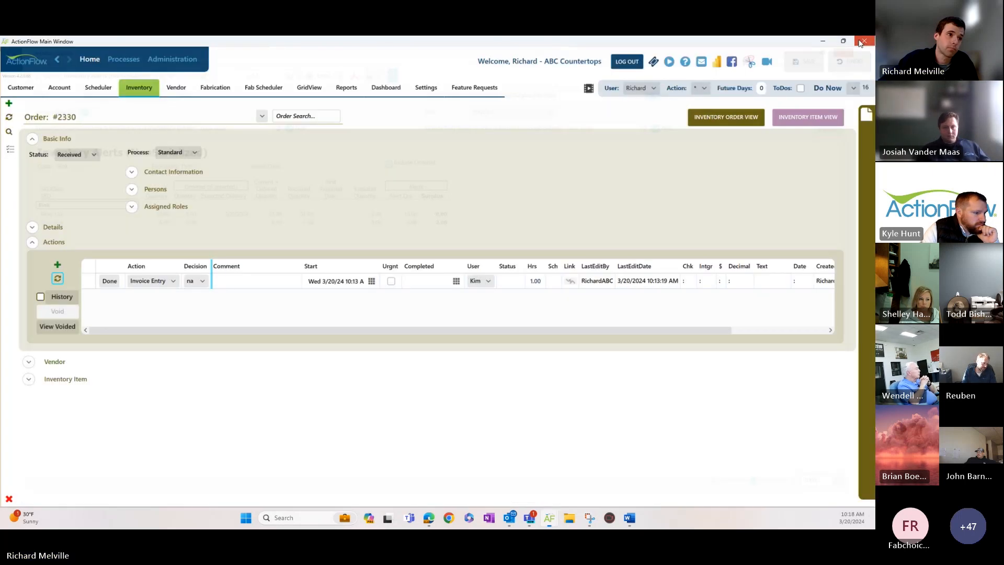
click(10, 149)
mouse_move(94, 259)
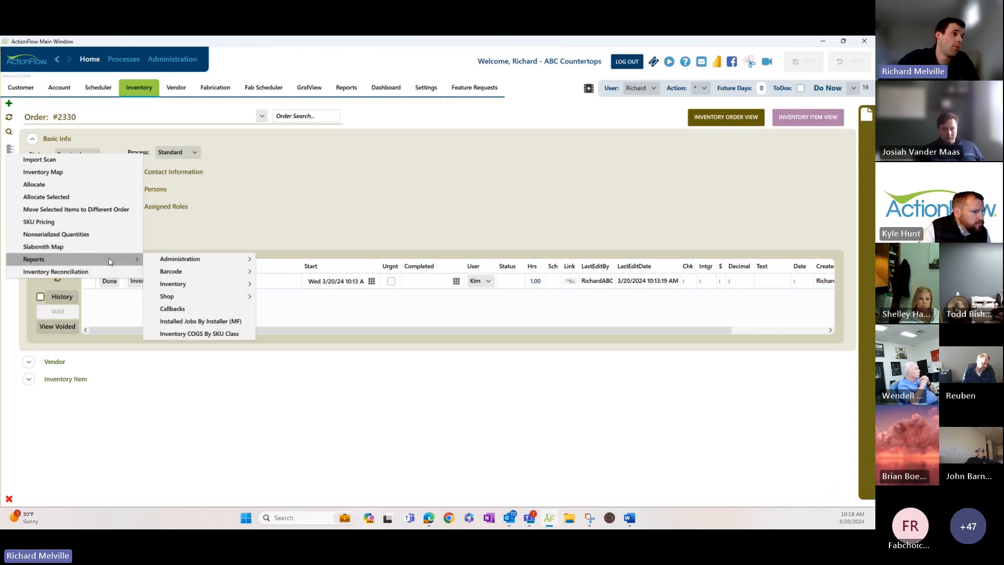
mouse_move(203, 283)
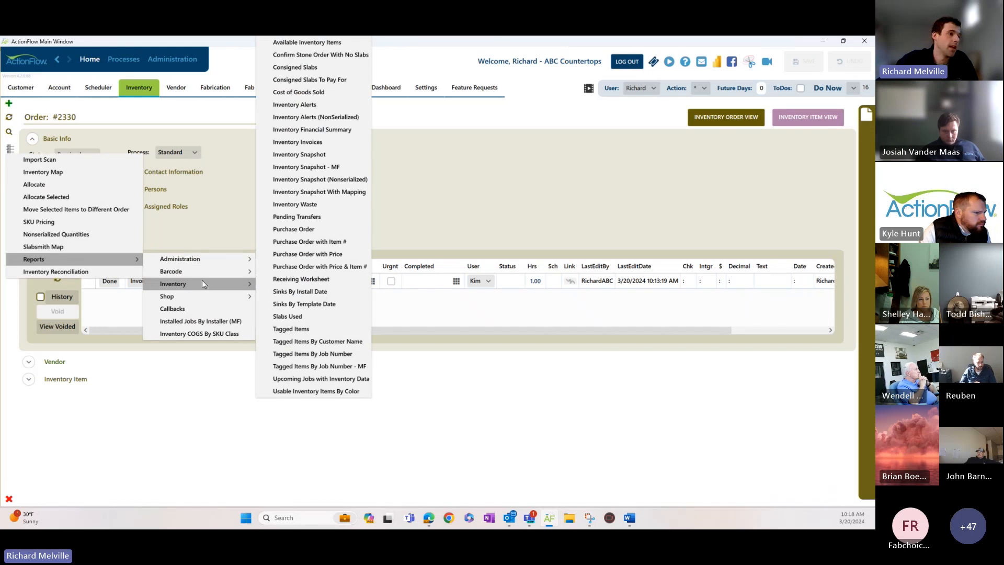
click(417, 397)
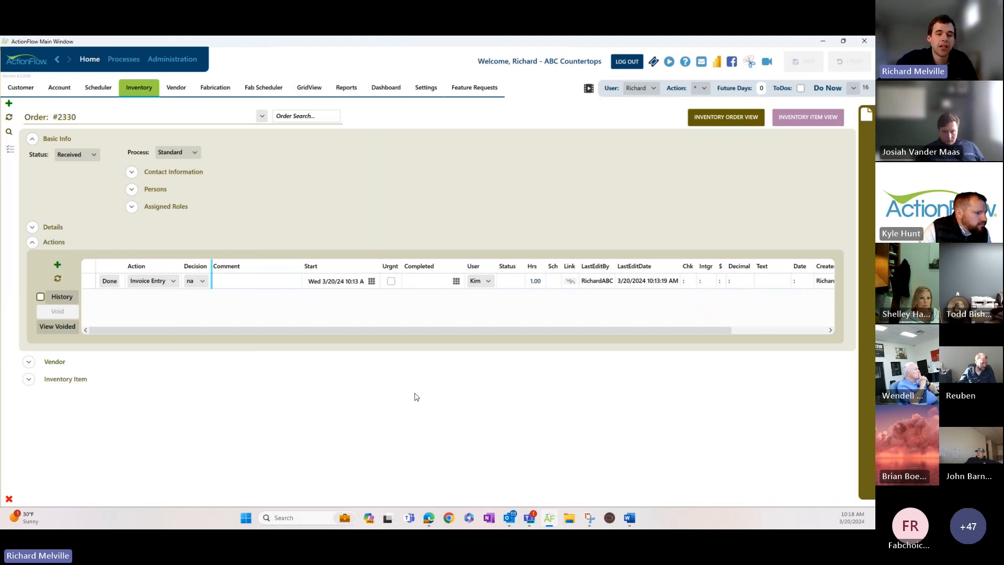
Open the SKU Items administration page and enlarge the SKU Classes grid to show its NonSer? column.
click(178, 61)
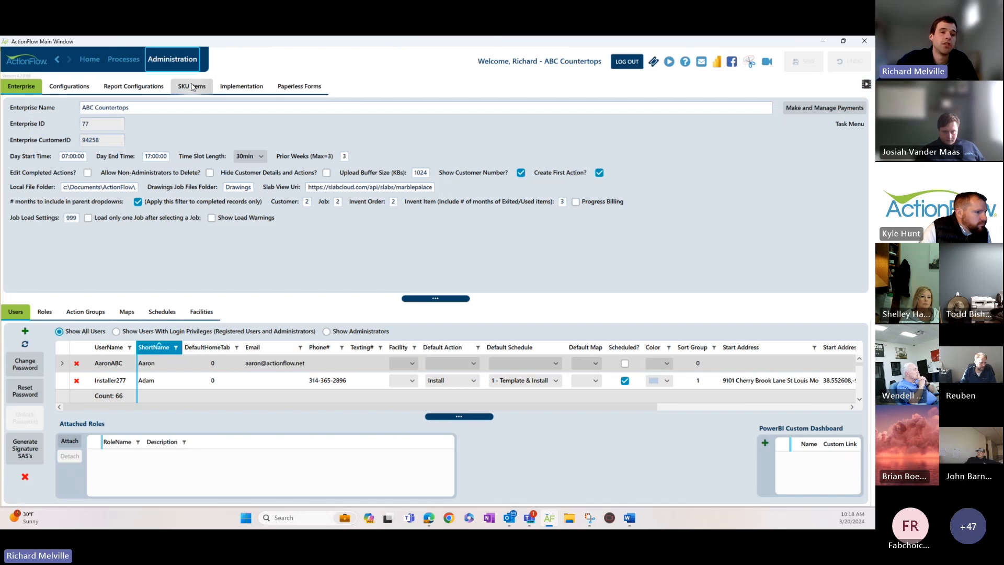
click(193, 87)
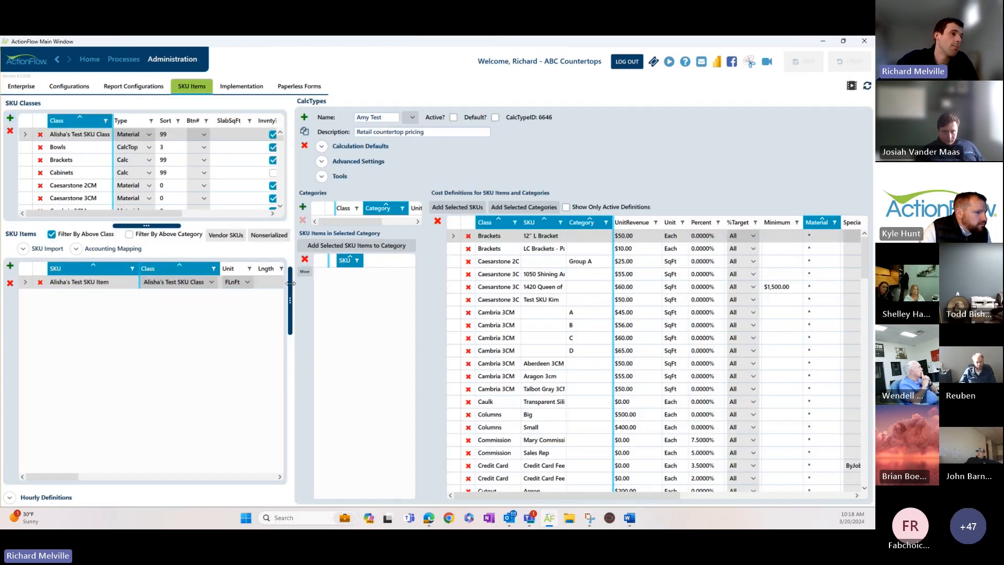
drag(369, 281, 441, 287)
drag(245, 225, 282, 359)
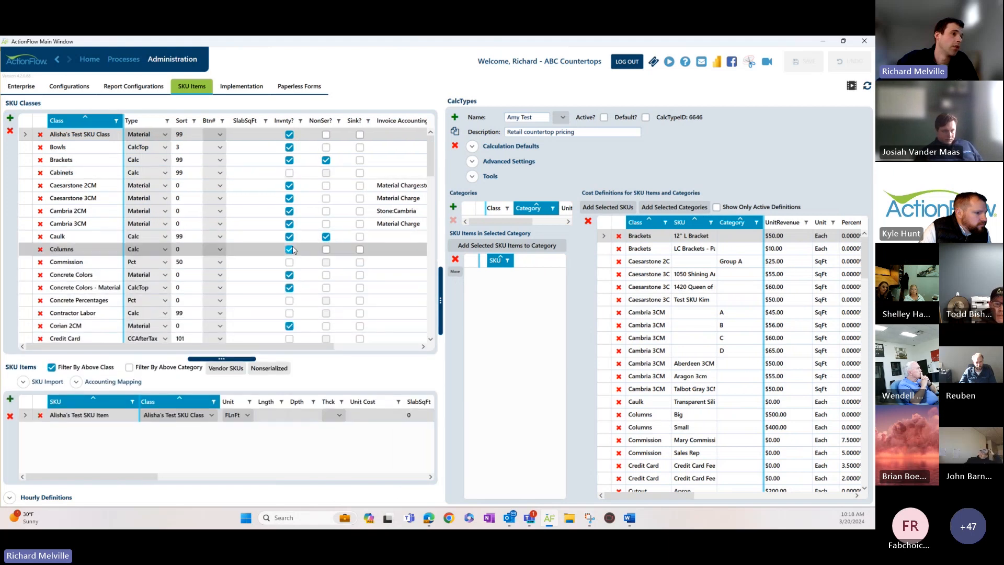
Check the NonSer? setting of the Brackets and Caulk classes, and resize the panes to enlarge the SKU Items grid.
click(314, 162)
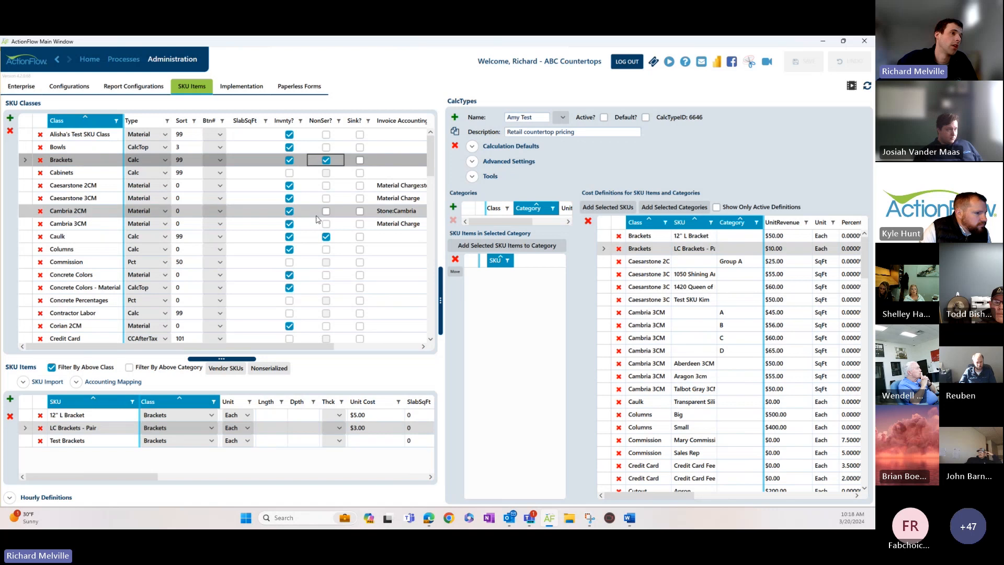
click(317, 243)
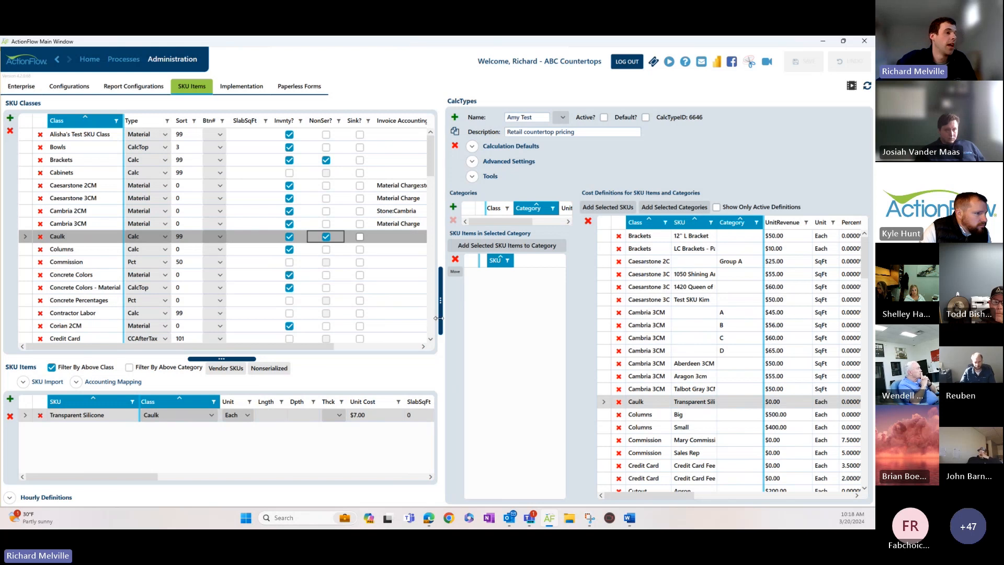
drag(439, 318, 394, 318)
drag(223, 358, 225, 257)
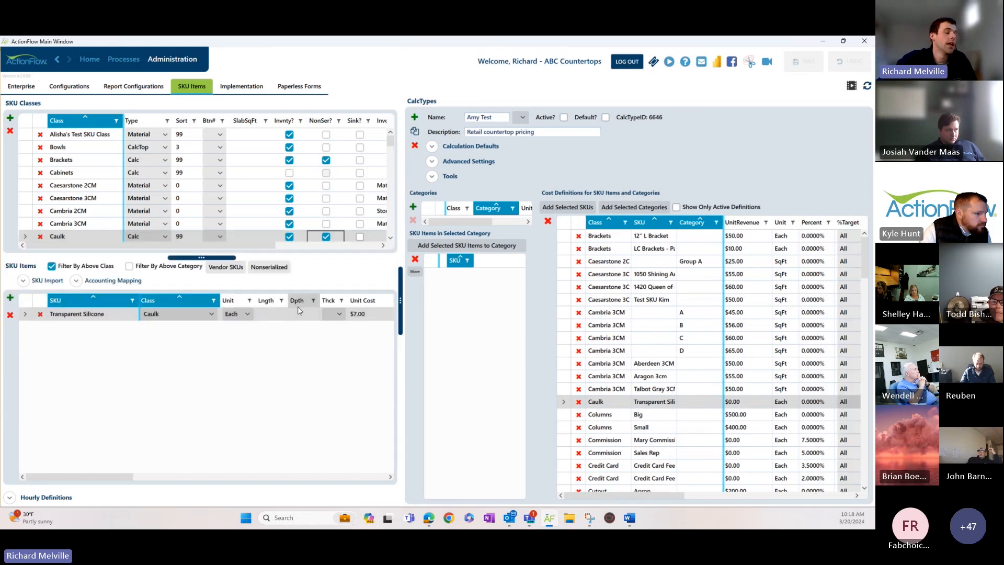
Switch to the browser and review the Non-Serialized Inventory knowledge base article, from its introduction and videos through the Quickbooks section and related articles.
click(430, 517)
scroll(485, 218, up, 15)
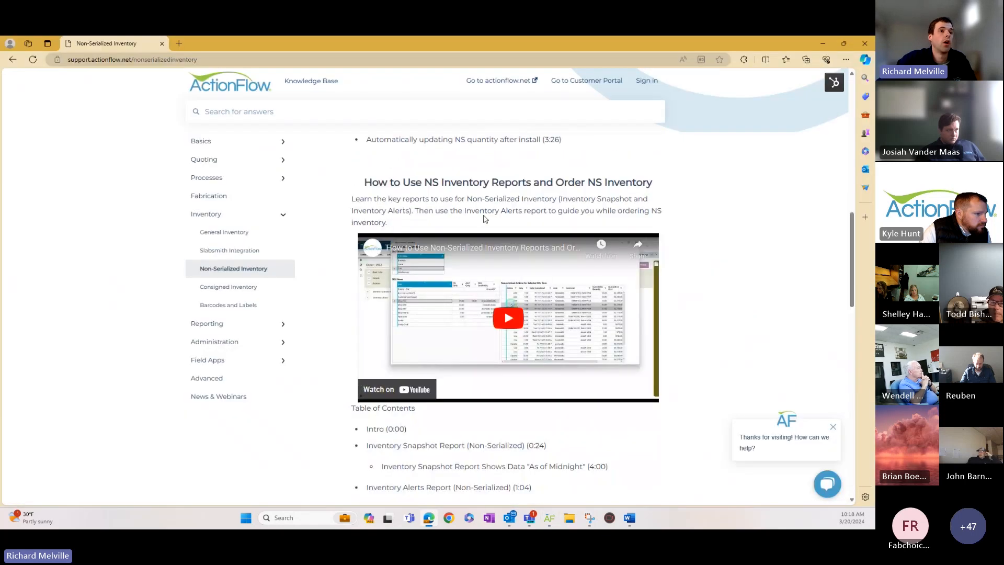
scroll(485, 219, up, 10)
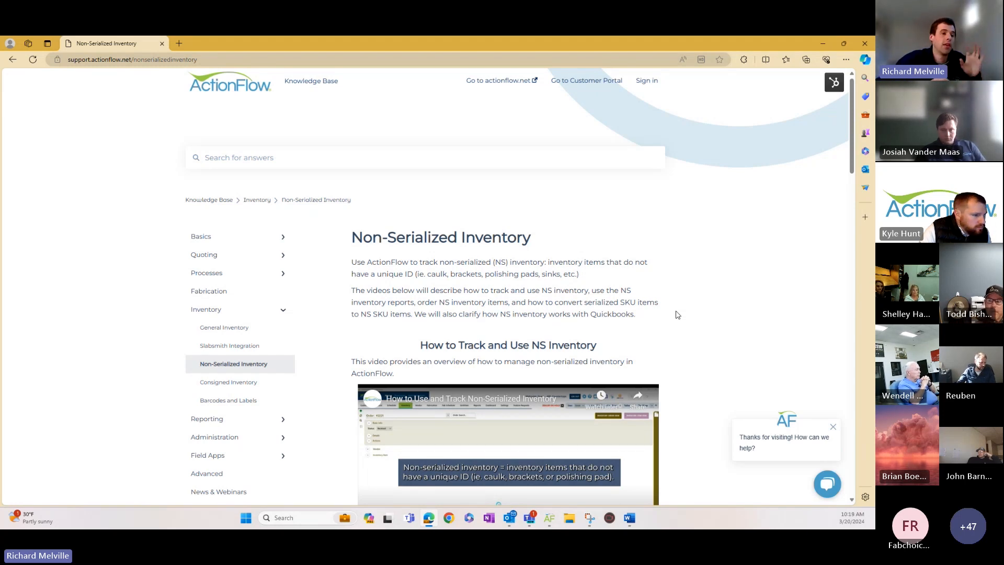
scroll(678, 314, down, 3)
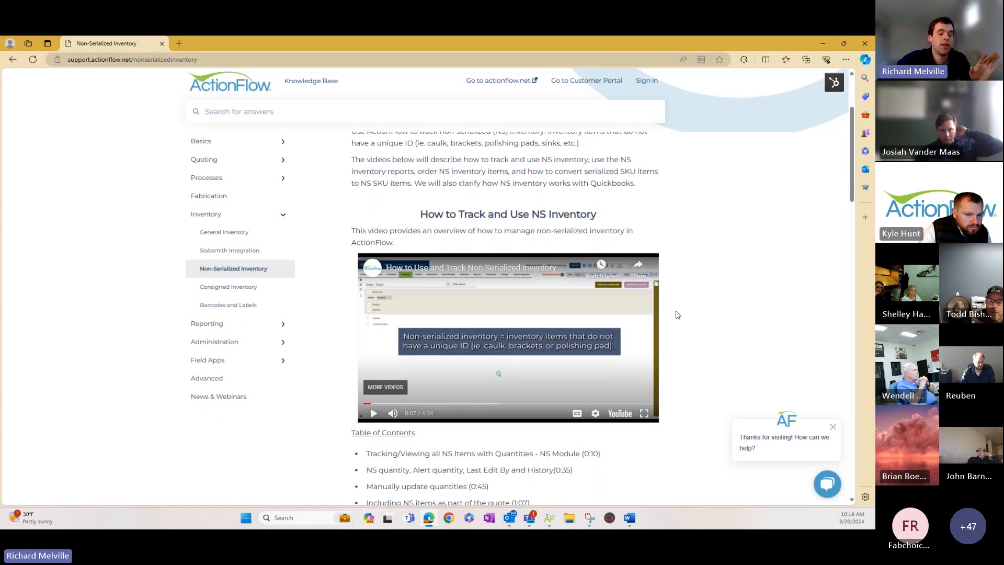
scroll(678, 315, down, 2)
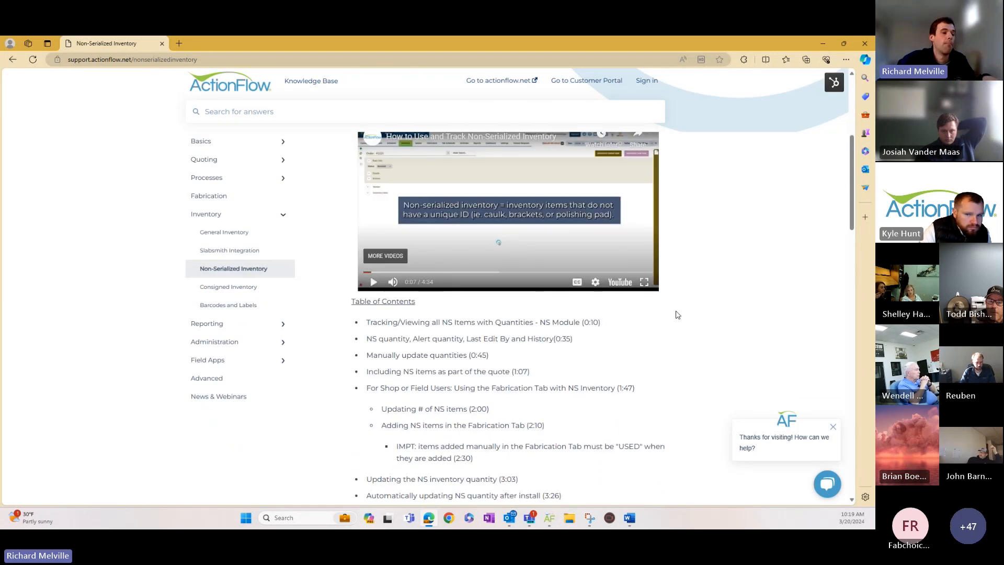
scroll(678, 314, down, 5)
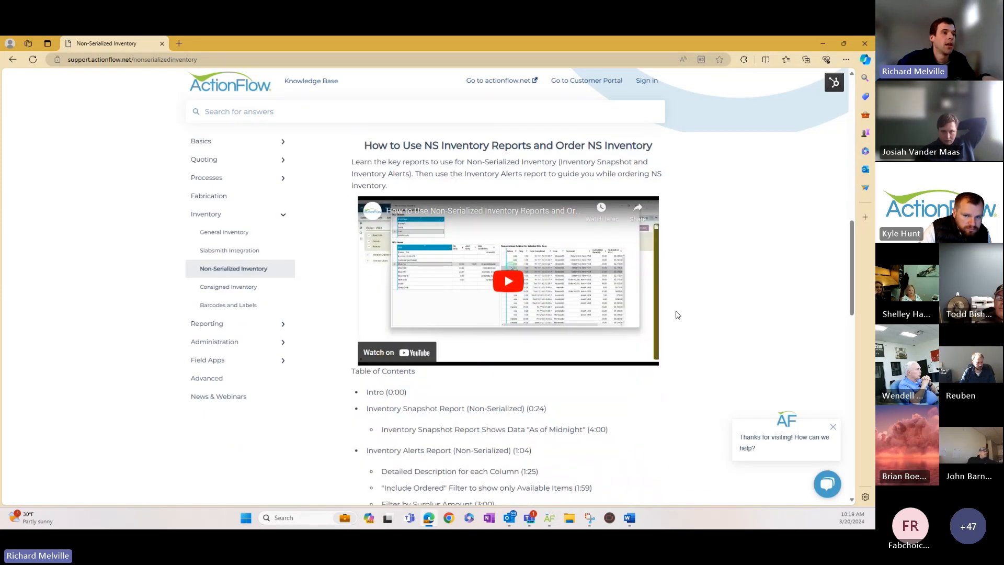
scroll(678, 315, down, 3)
scroll(678, 314, down, 9)
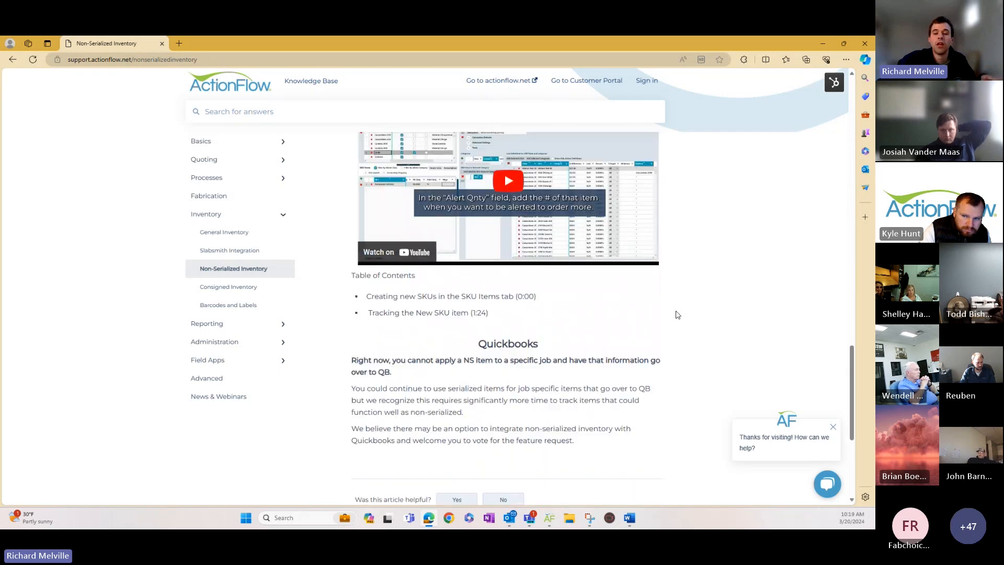
scroll(678, 315, down, 1)
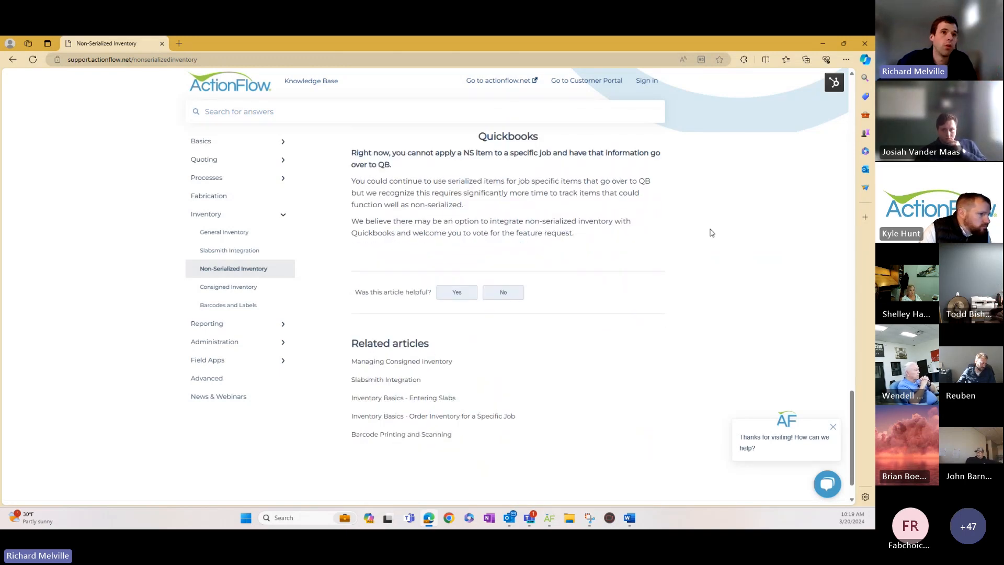
Switch back to ActionFlow, narrow the SKU Classes and SKU Items panes, and return to the received inventory order.
click(823, 44)
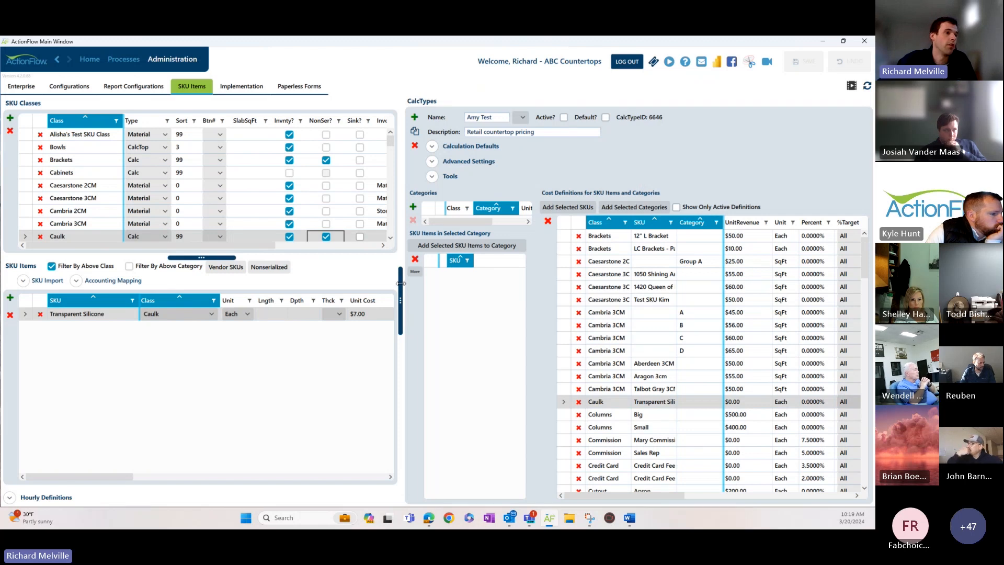
drag(401, 284, 377, 285)
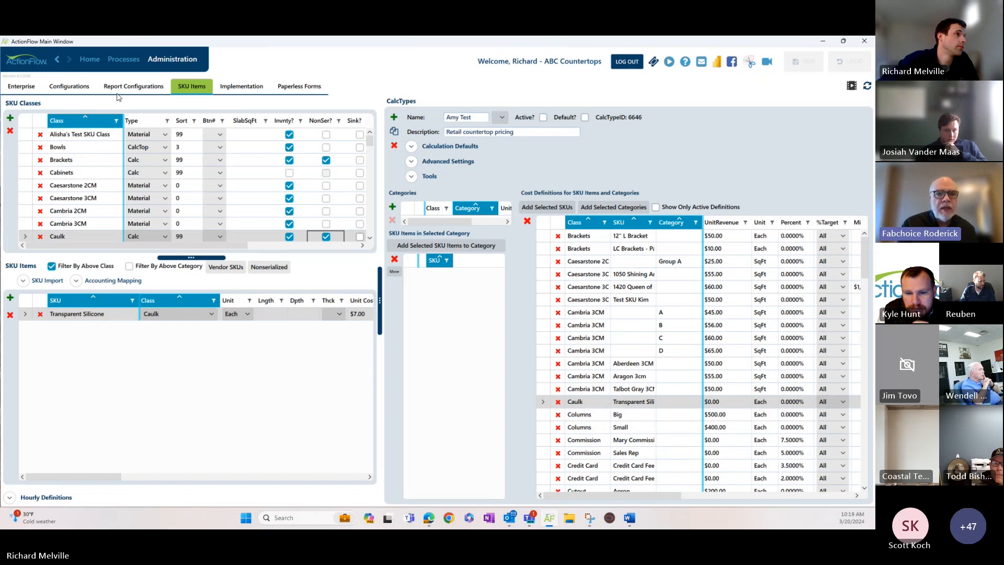
click(89, 59)
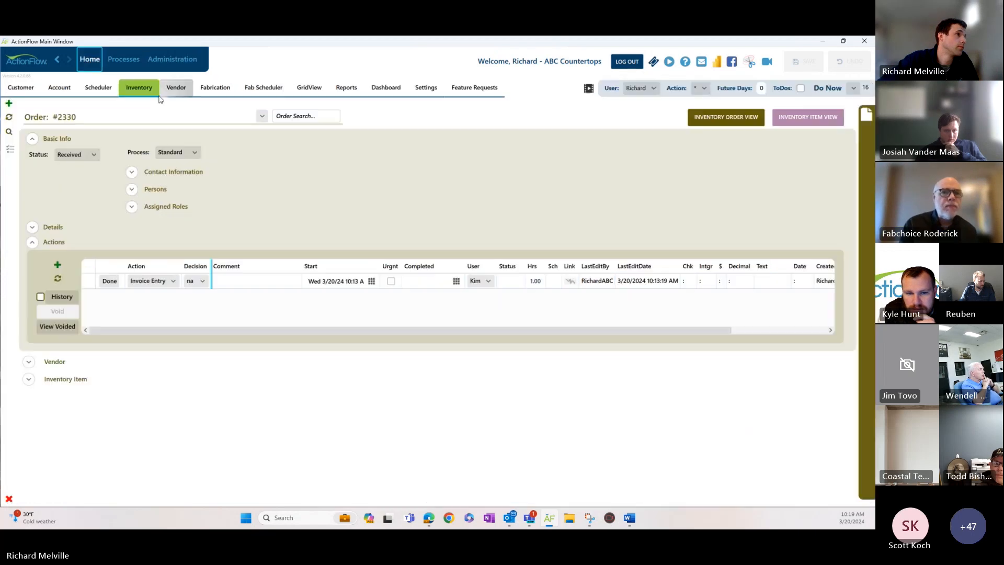
Open the Nonserialized Quantities window, list the Sink class items and check the alert quantity of Elkay 123.
click(10, 149)
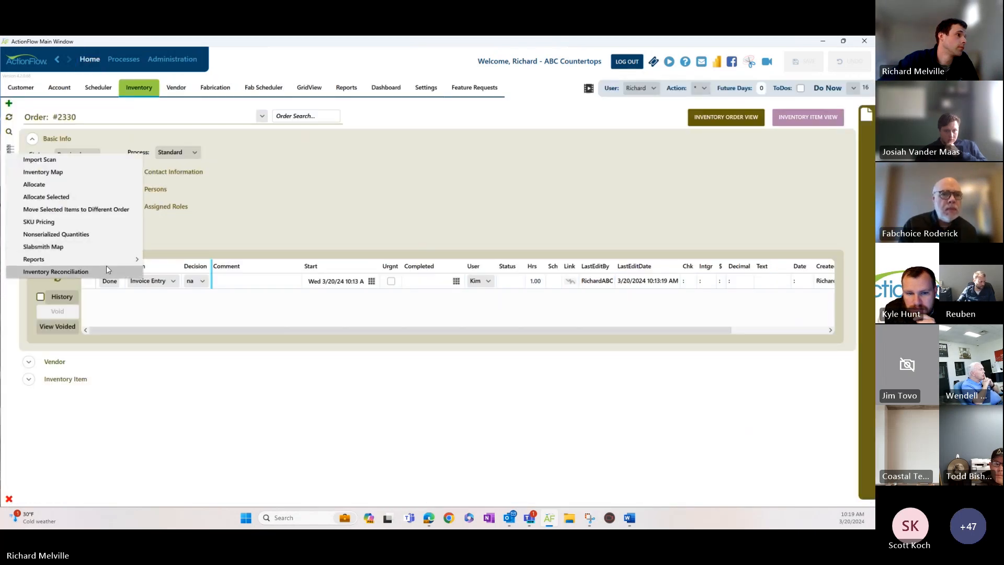
click(99, 233)
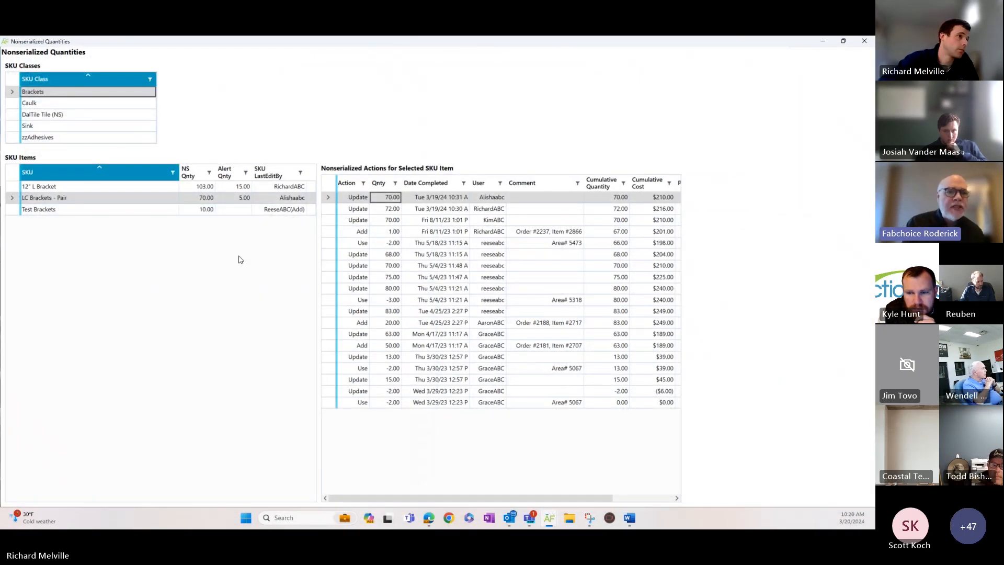
click(81, 126)
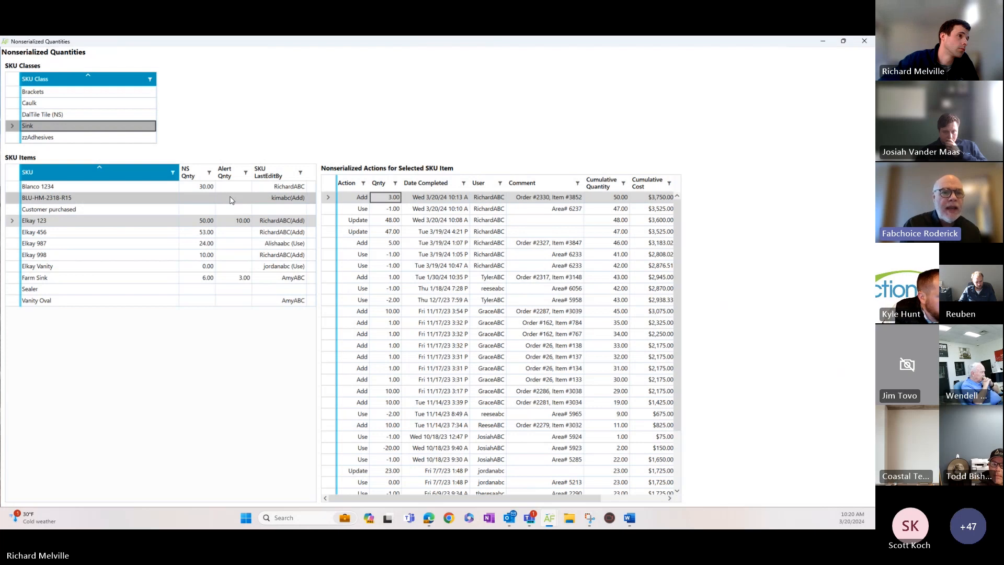
click(244, 220)
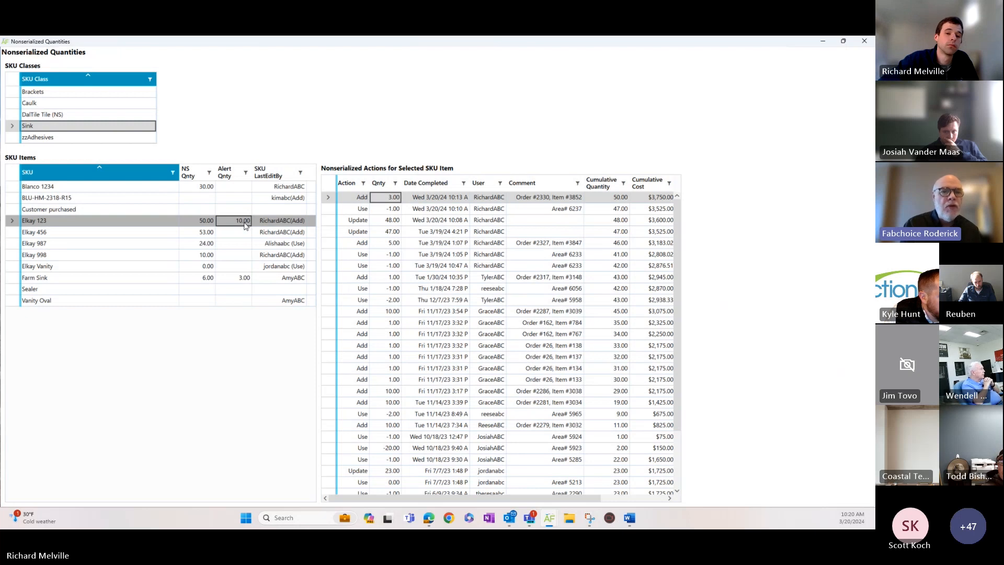
Set the alert quantity to 0 for the Blanco 1234, BLU-HM-2318-R15 and Customer purchased sink items.
click(239, 199)
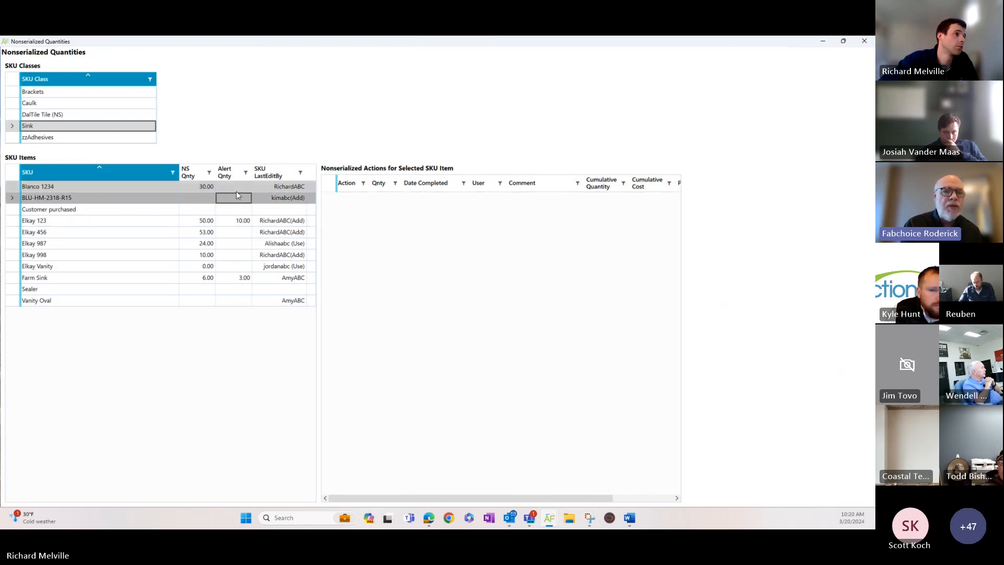
double_click(237, 190)
text(0)
key(Tab)
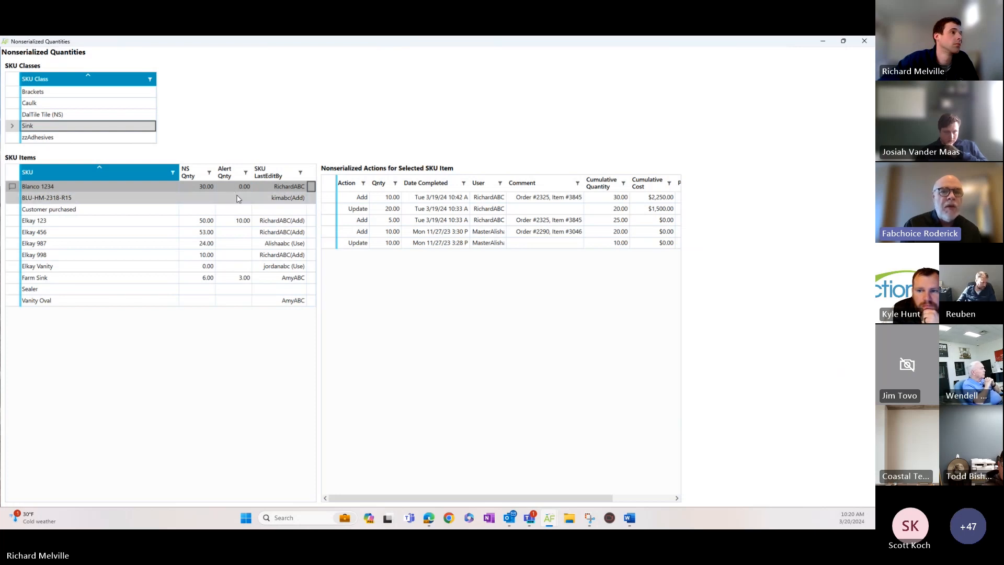
click(241, 199)
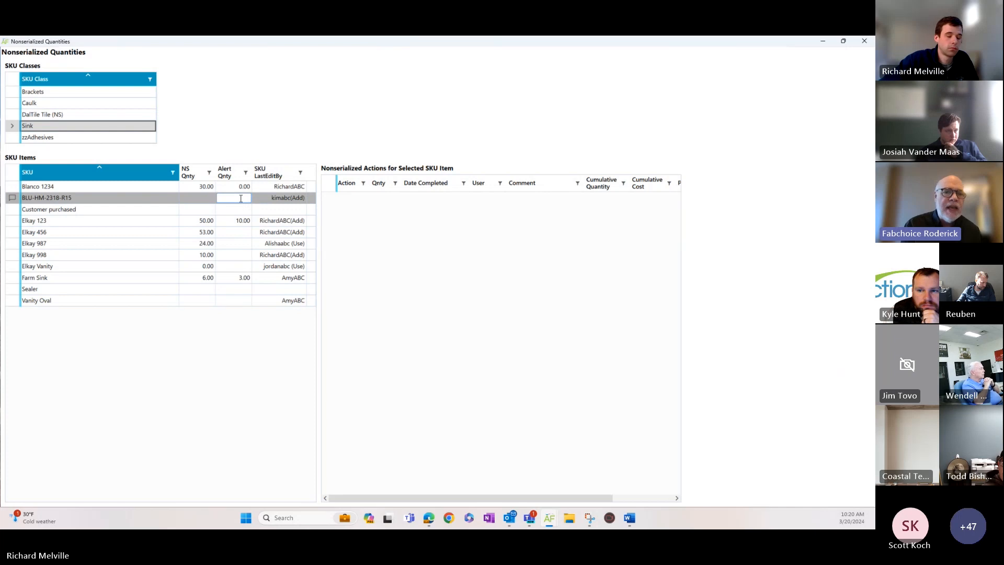
click(243, 208)
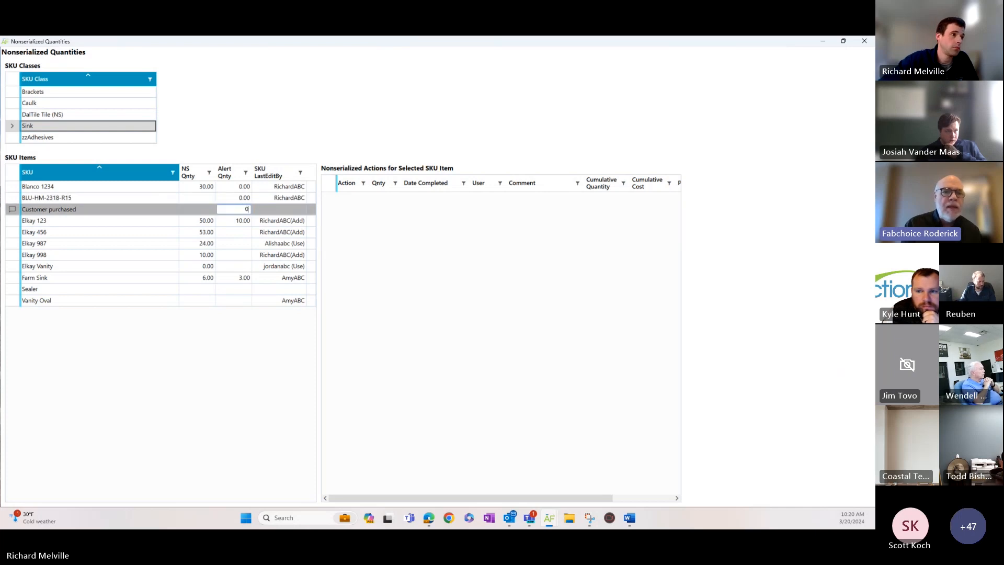
Set the alert quantity to 0 for Elkay 456, Elkay 987, Elkay 998 and Elkay Vanity.
click(245, 232)
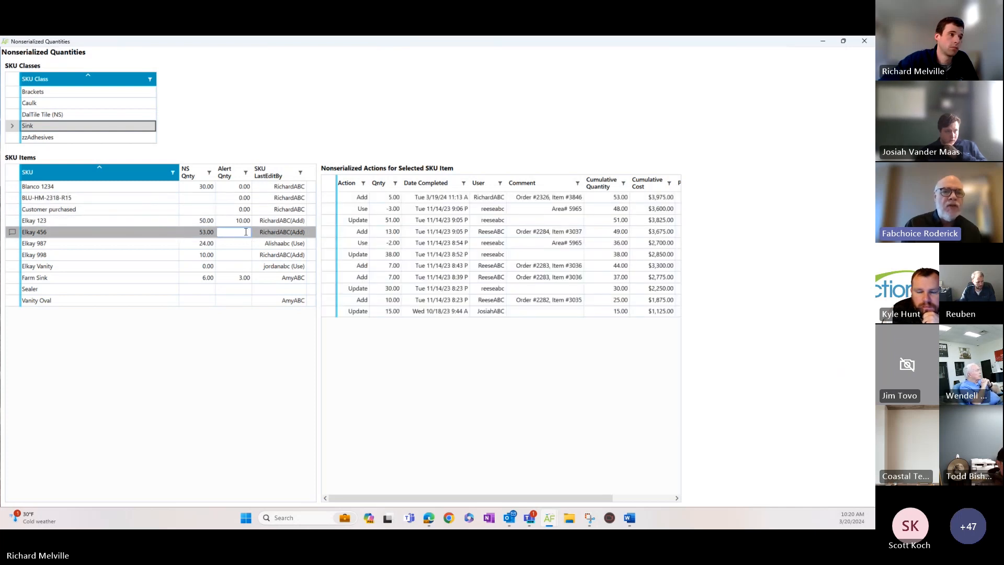
click(236, 246)
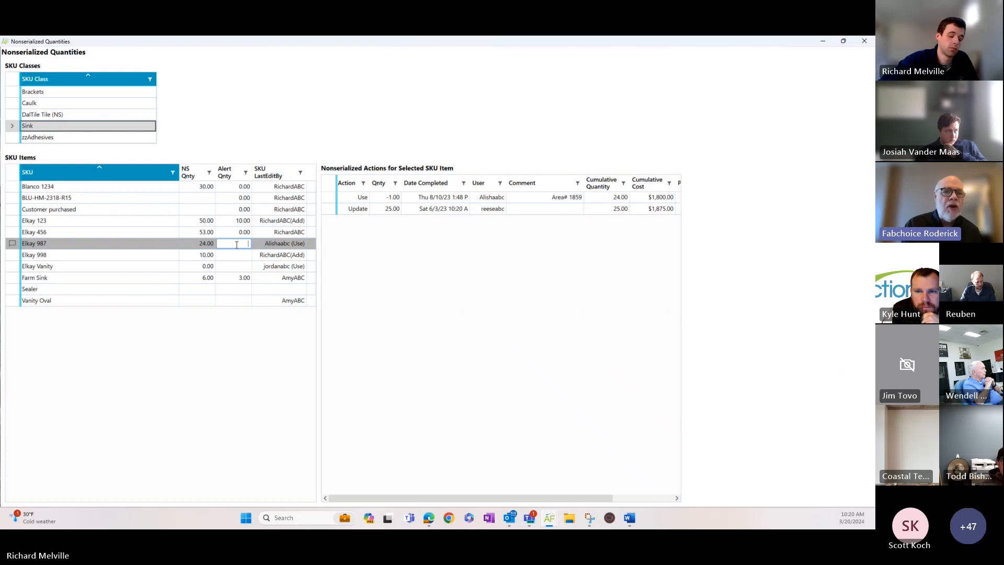
click(237, 254)
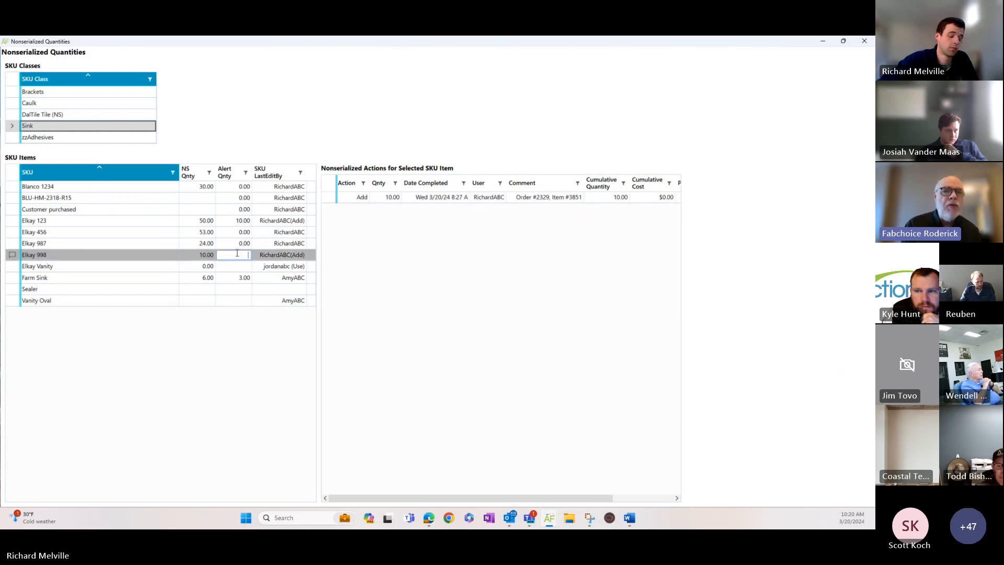
click(238, 267)
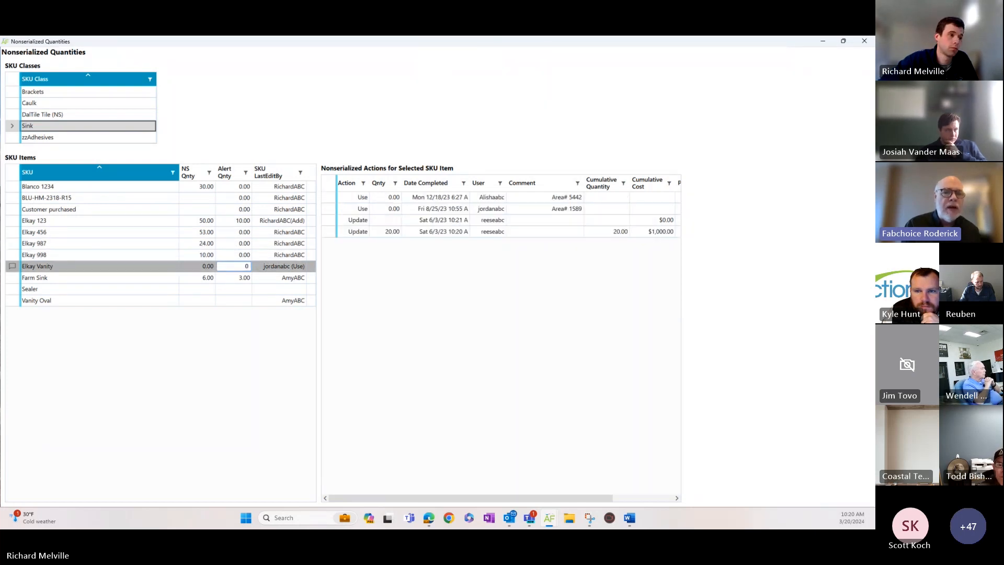
text(0)
Set the alert quantity to 0 for Sealer and Vanity Oval, and close the Nonserialized Quantities window.
click(238, 289)
text(0)
click(239, 301)
text(0)
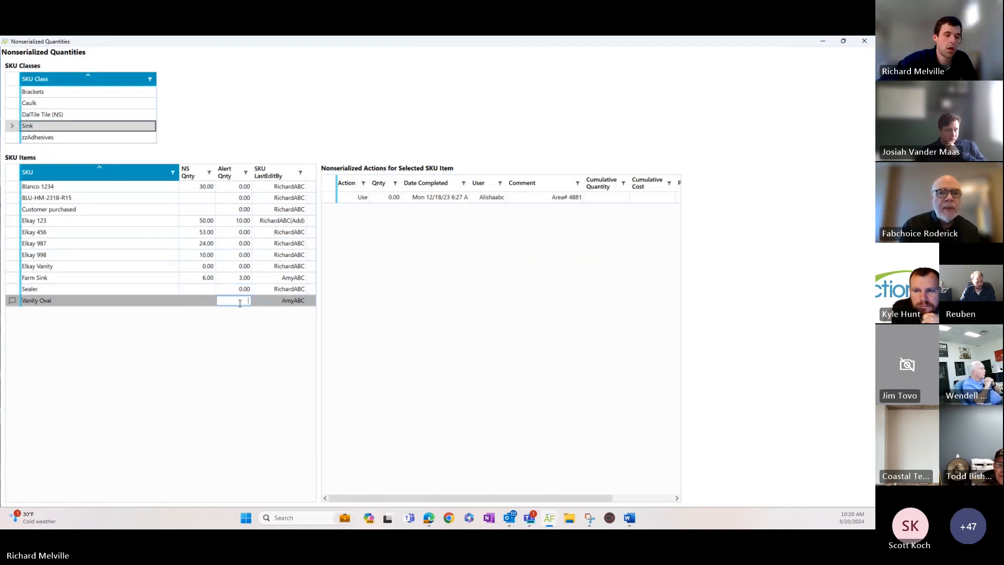
key(Tab)
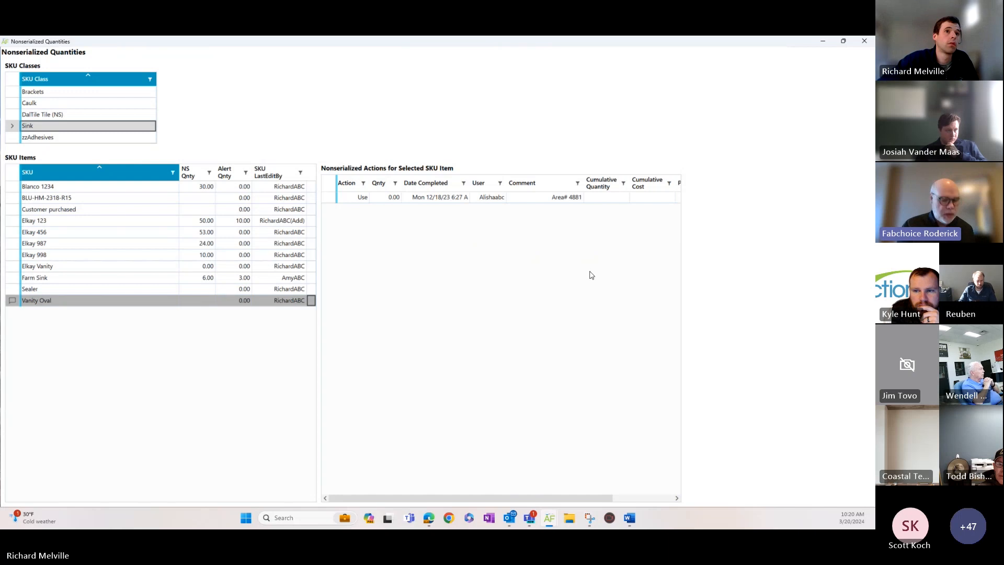
click(864, 41)
click(14, 150)
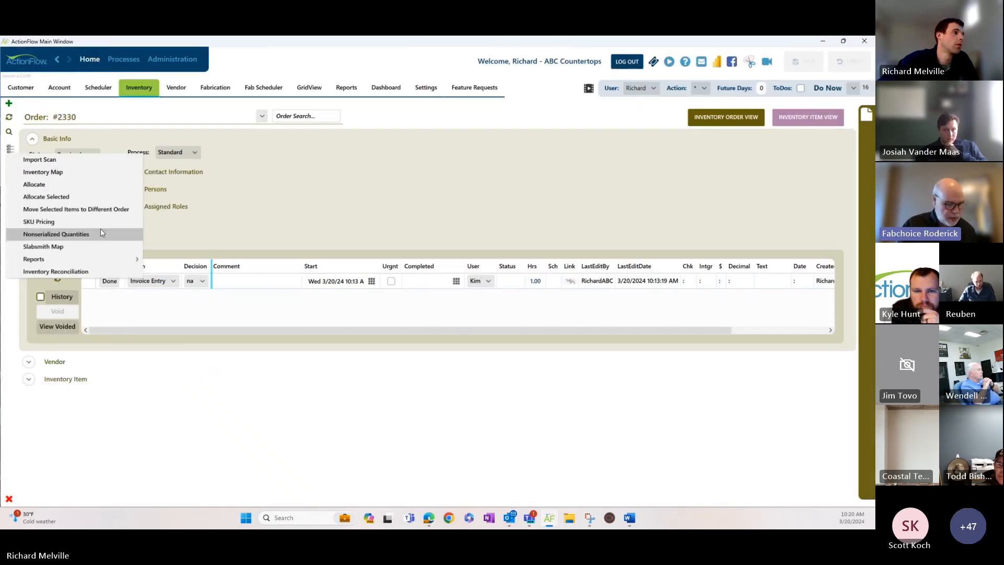
mouse_move(78, 259)
mouse_move(178, 284)
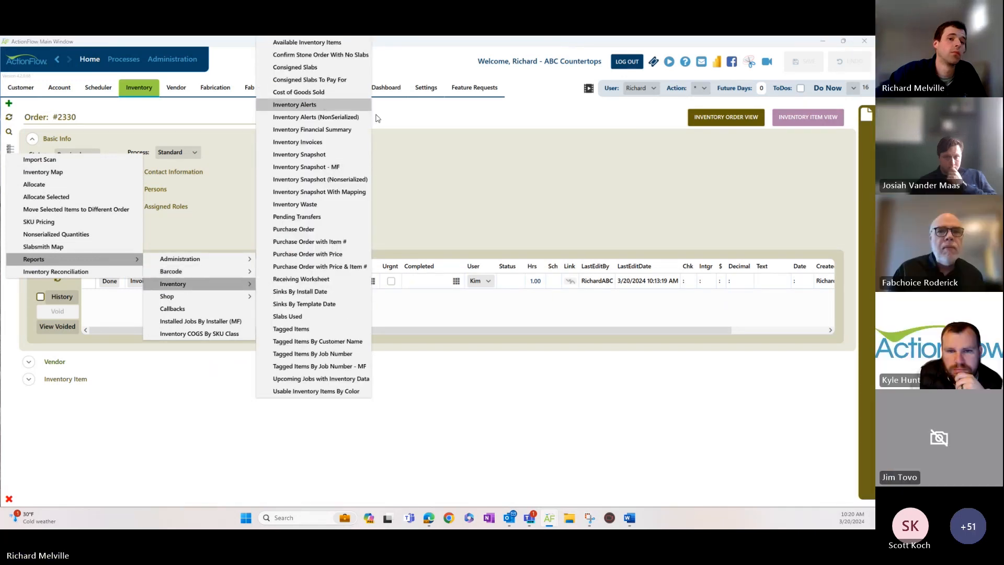
click(323, 106)
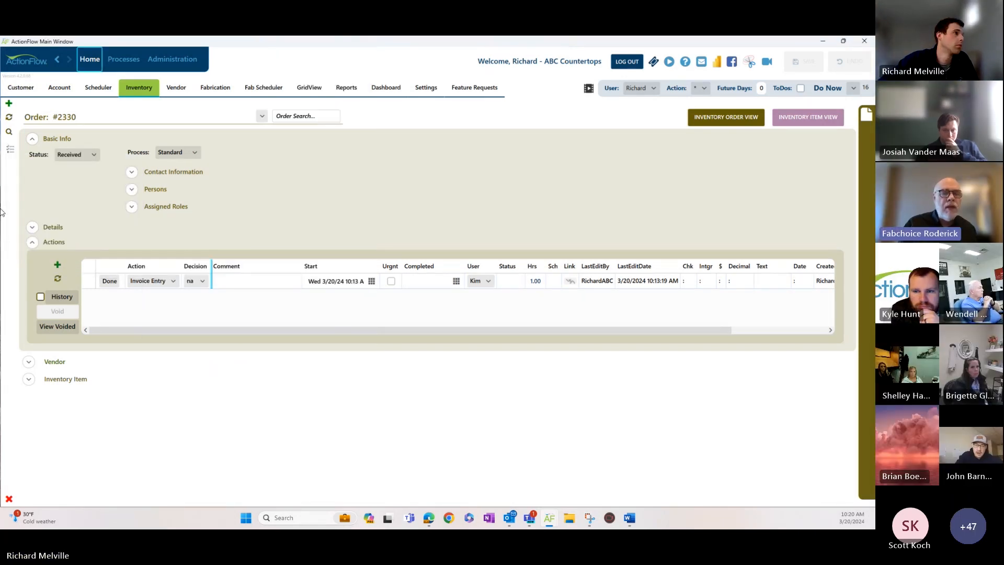
Preview the Inventory Alerts (NonSerialized) report for the Sink class, review each item's surplus, and close the report.
click(10, 149)
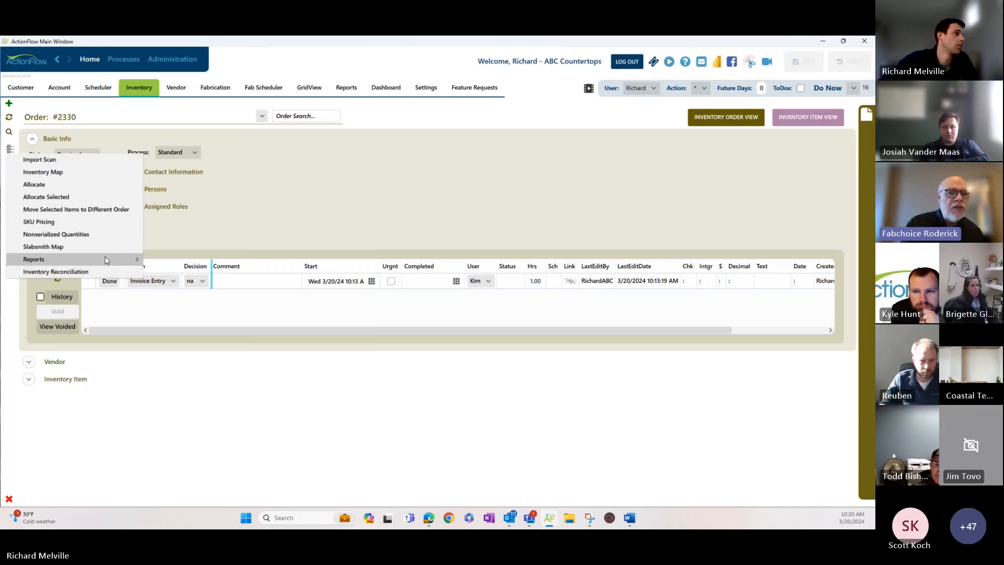
mouse_move(105, 258)
mouse_move(226, 287)
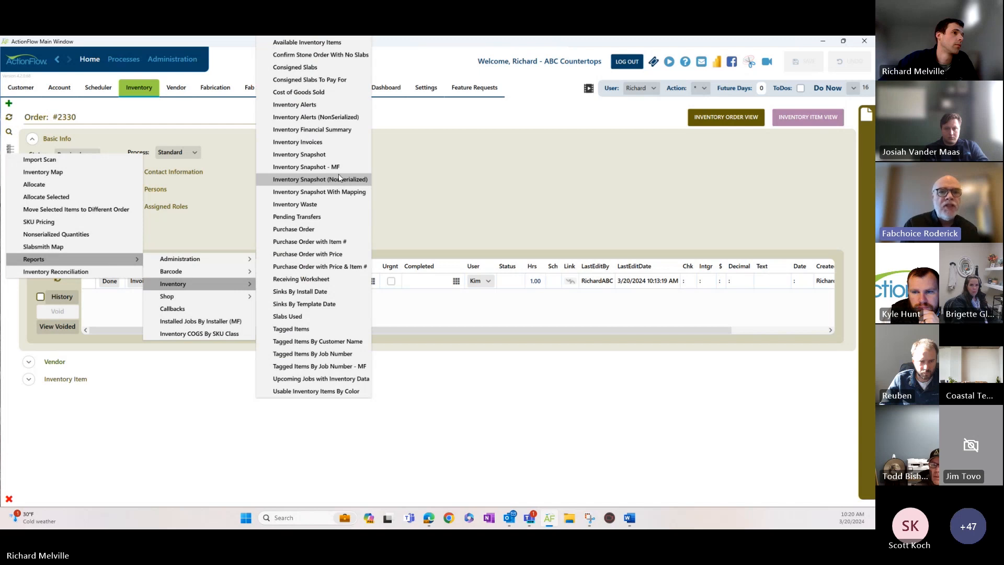
click(334, 117)
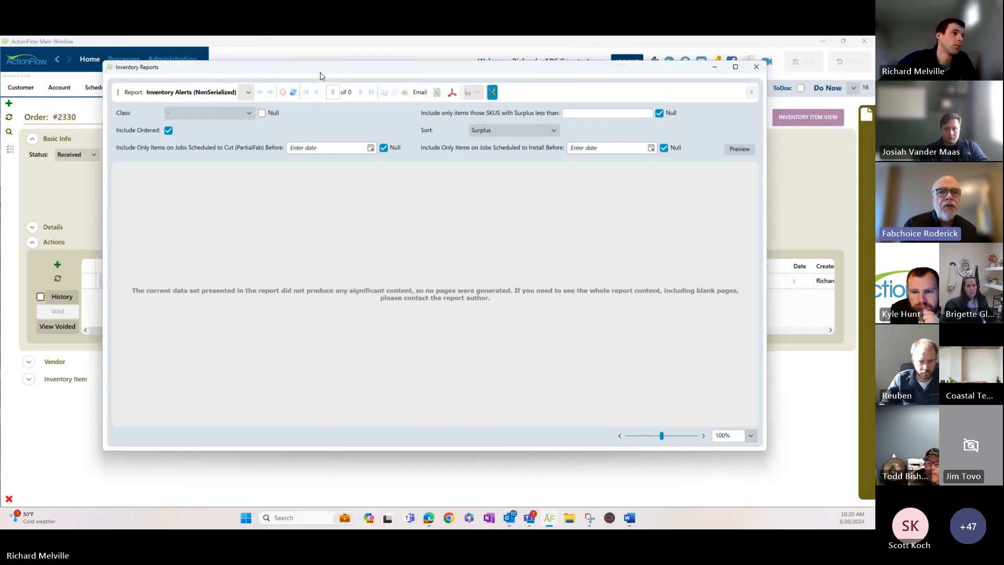
click(230, 113)
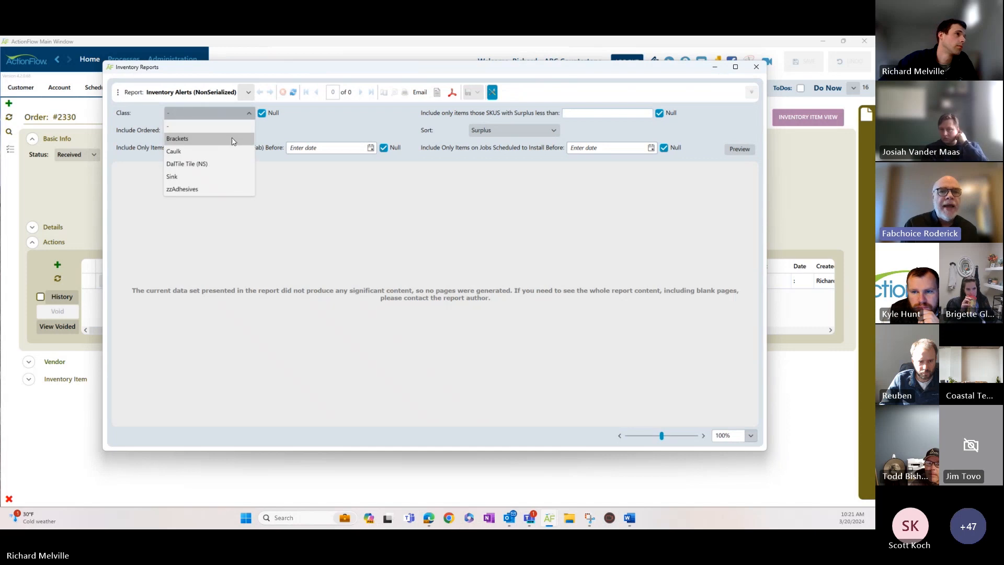
click(228, 177)
click(740, 149)
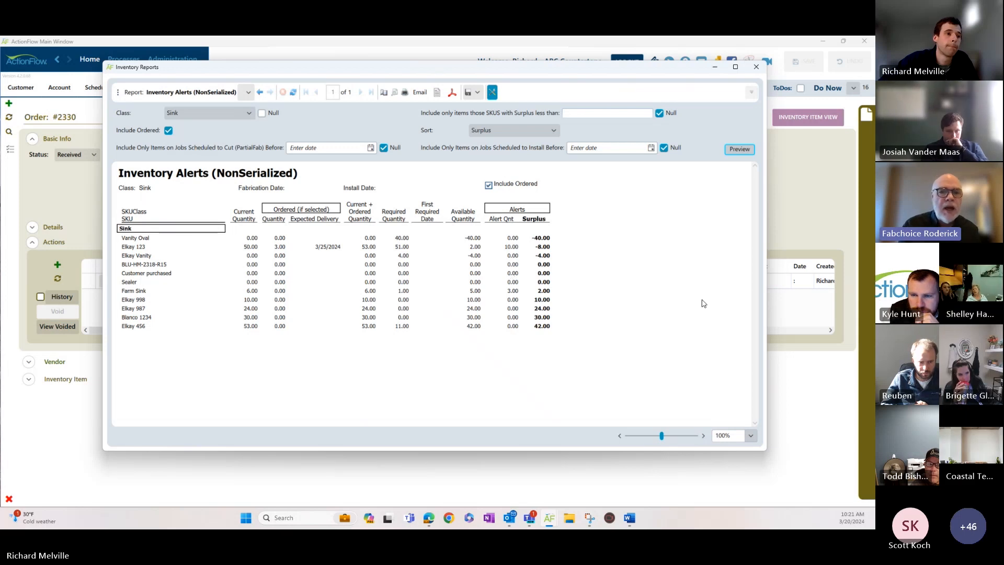
click(762, 70)
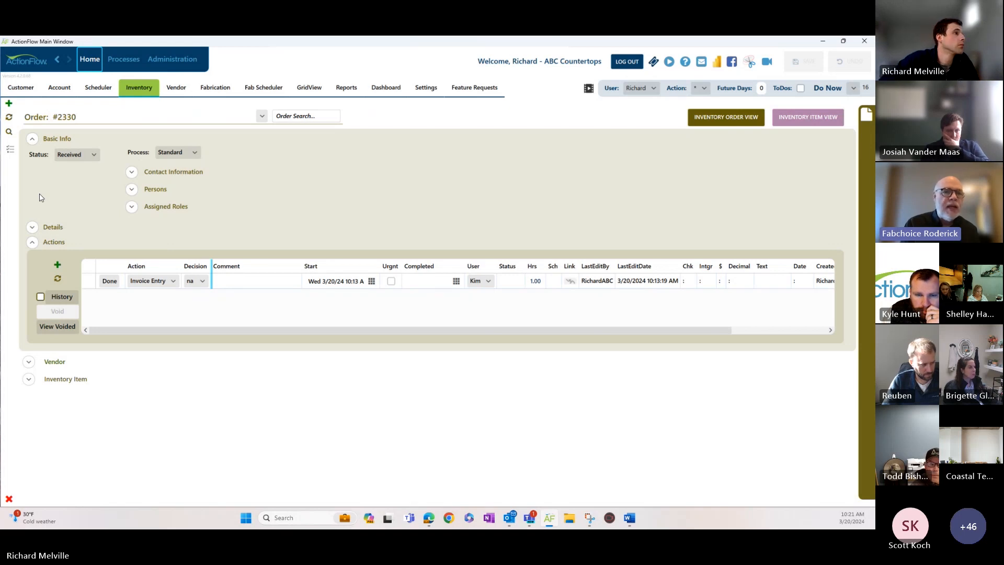
Open the Inventory Snapshot (Nonserialized) report for all classes as of 3/20/2024 in a maximized window.
click(10, 147)
mouse_move(78, 259)
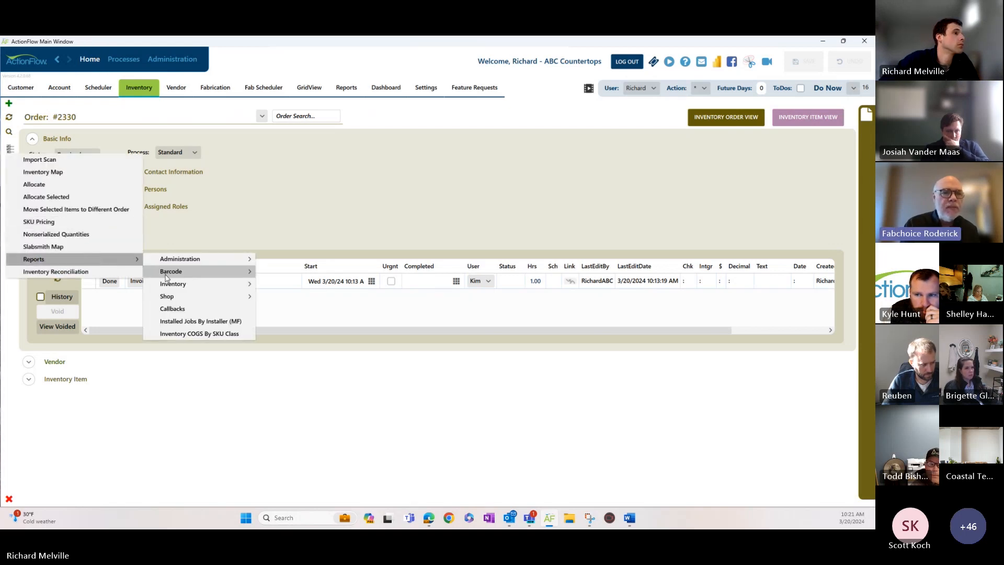
mouse_move(180, 283)
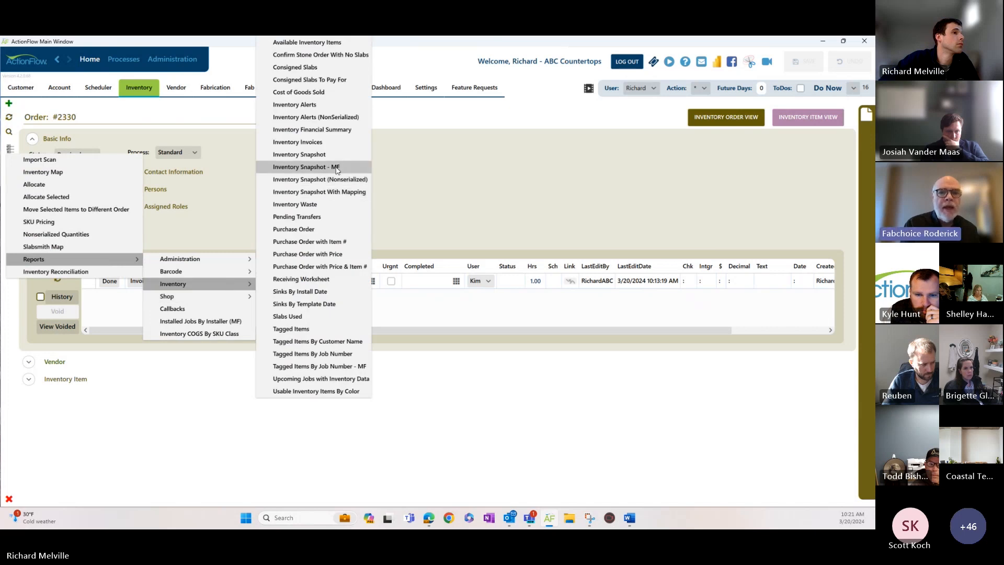
click(332, 185)
drag(873, 102, 196, 37)
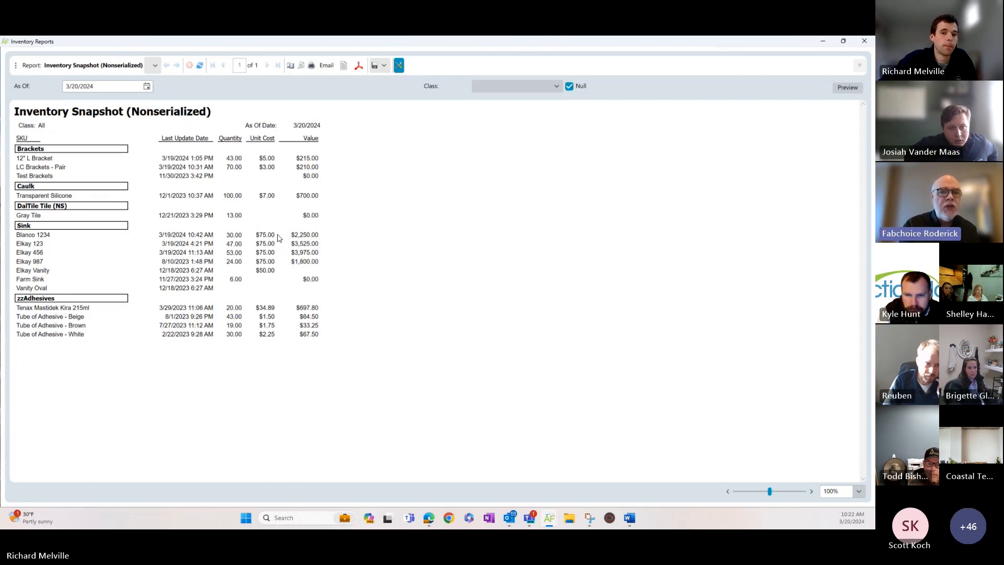
Minimize the report and select the Sink class on the SKU Items administration page to list its SKU items.
click(823, 42)
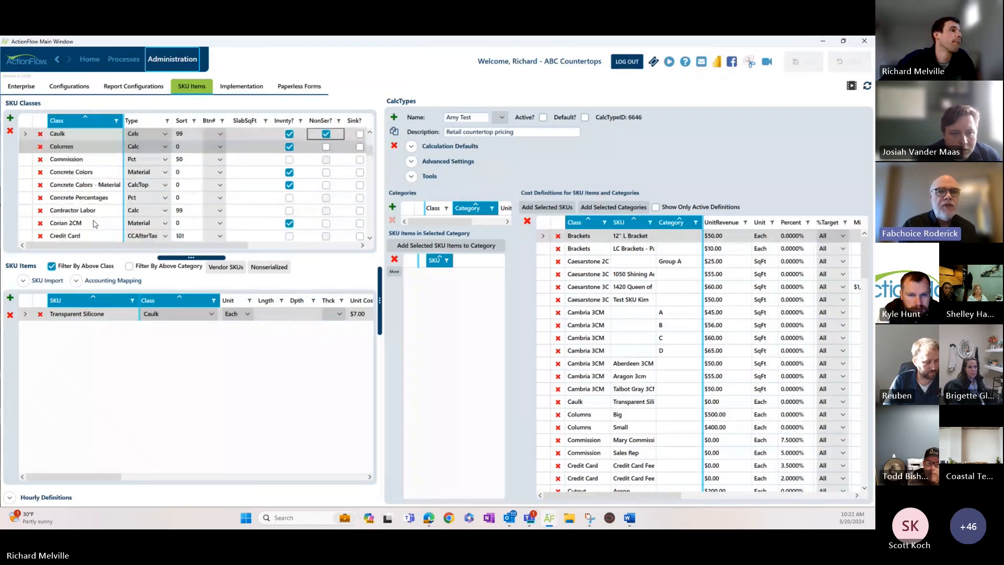
scroll(93, 224, down, 10)
scroll(94, 224, down, 10)
click(95, 209)
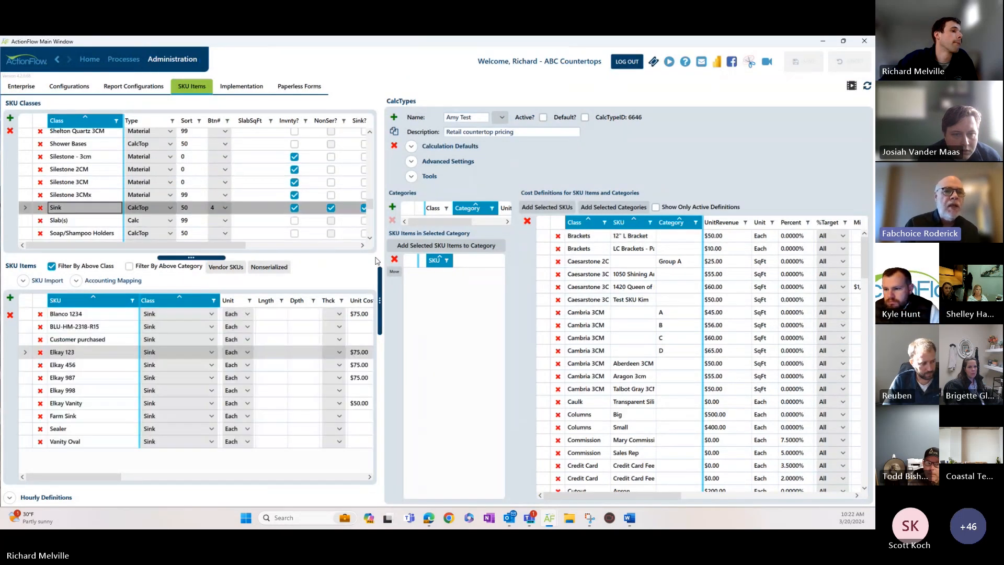
Check the Unit Cost entries of the Elkay 123, Elkay 456, Elkay 987 and Elkay Vanity sinks.
click(338, 314)
click(336, 352)
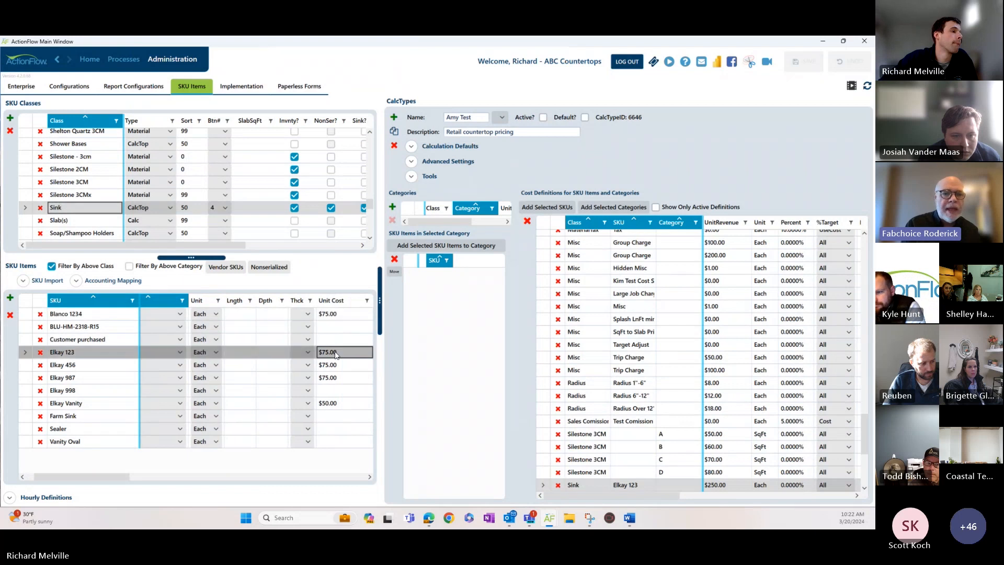
click(335, 364)
click(337, 377)
click(340, 403)
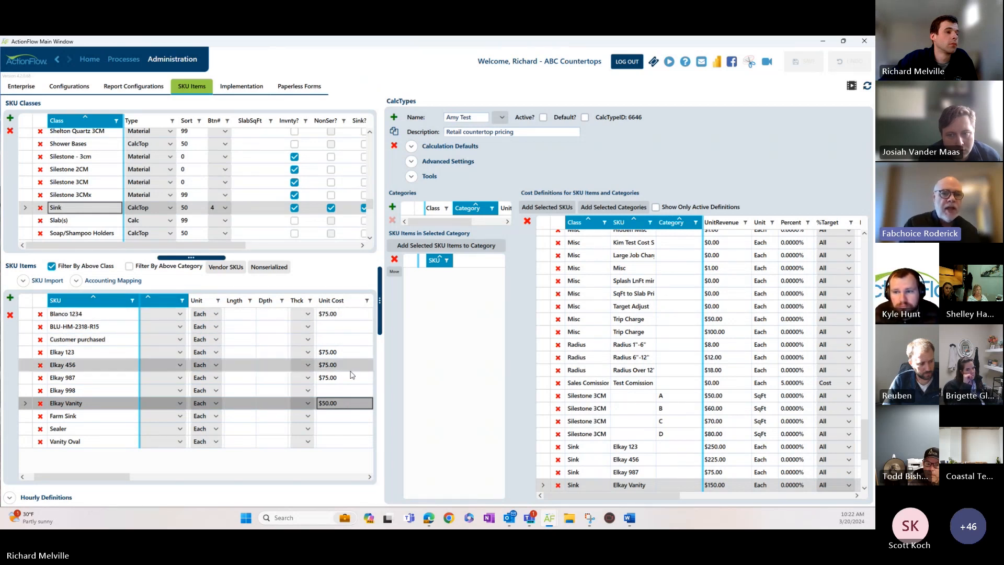
Bring back the Inventory Snapshot (Nonserialized) report to review quantities, unit costs and values, and minimize it again.
mouse_move(555, 521)
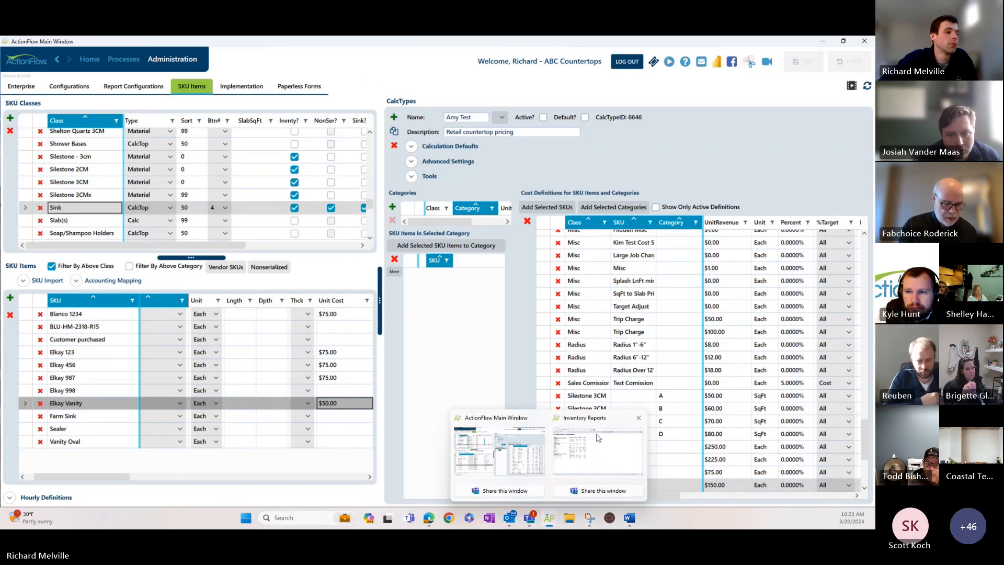
click(601, 460)
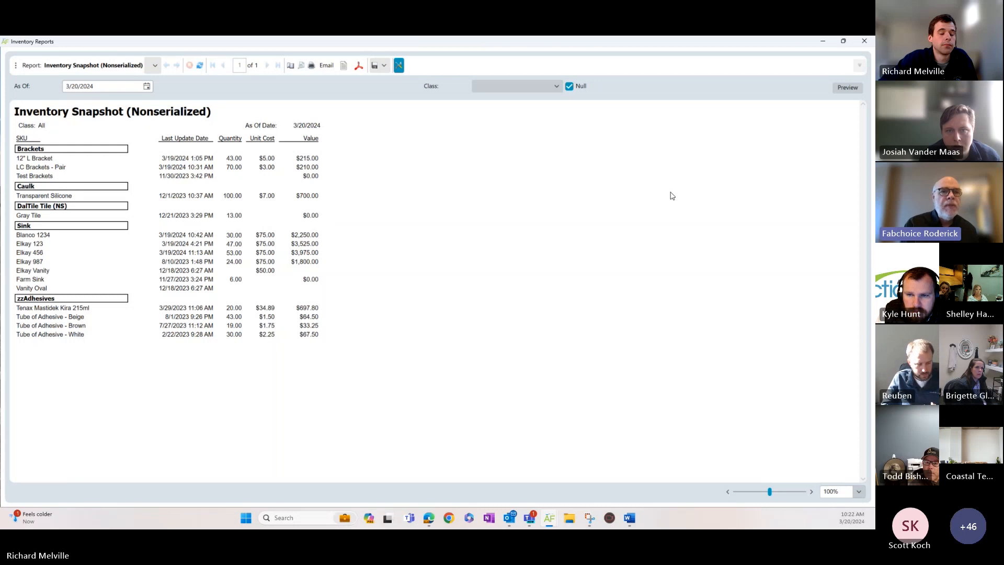
click(823, 45)
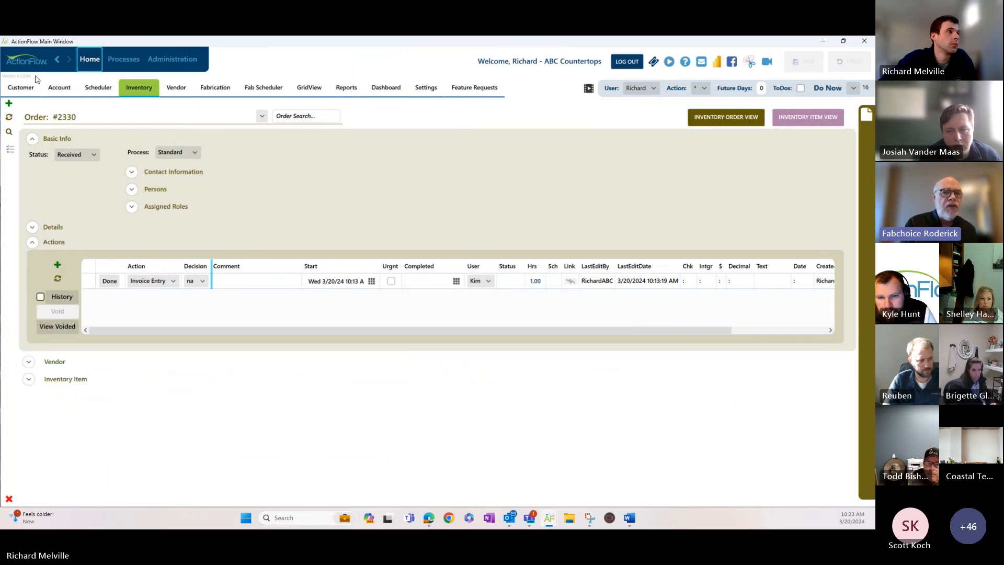
Open the customer record and review the status options available for the Primary Home job without changing its status.
click(21, 88)
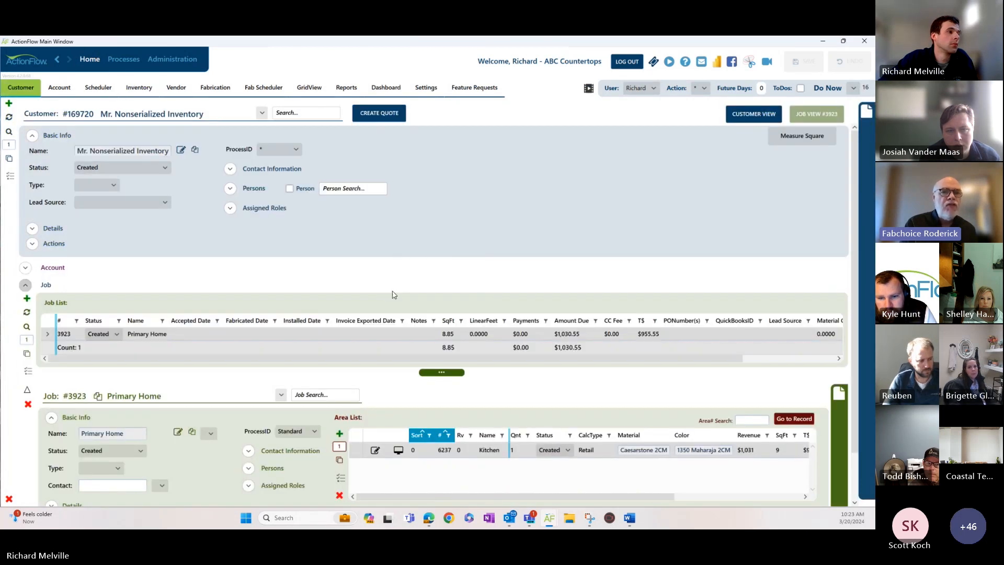
click(105, 334)
scroll(105, 393, down, 3)
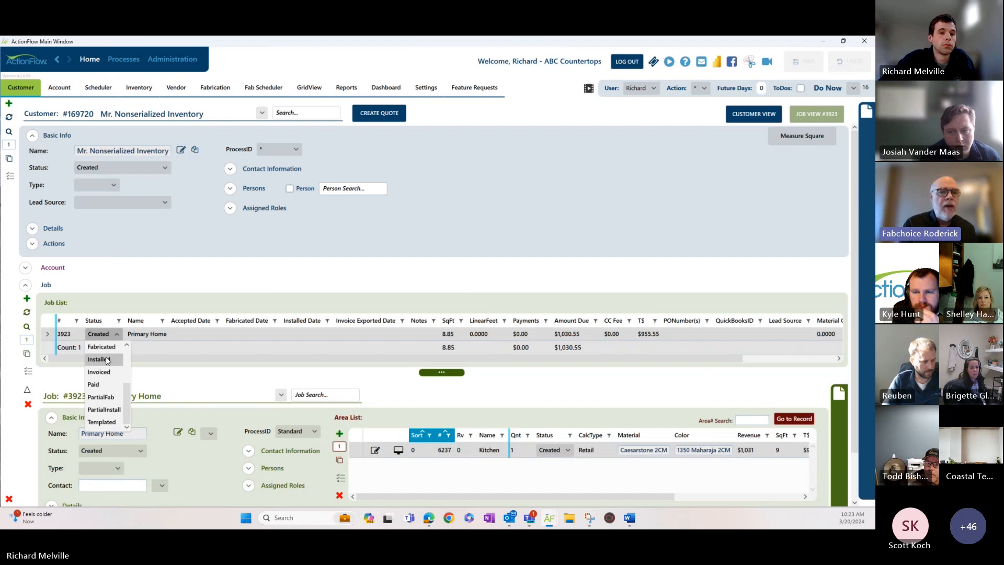
click(192, 379)
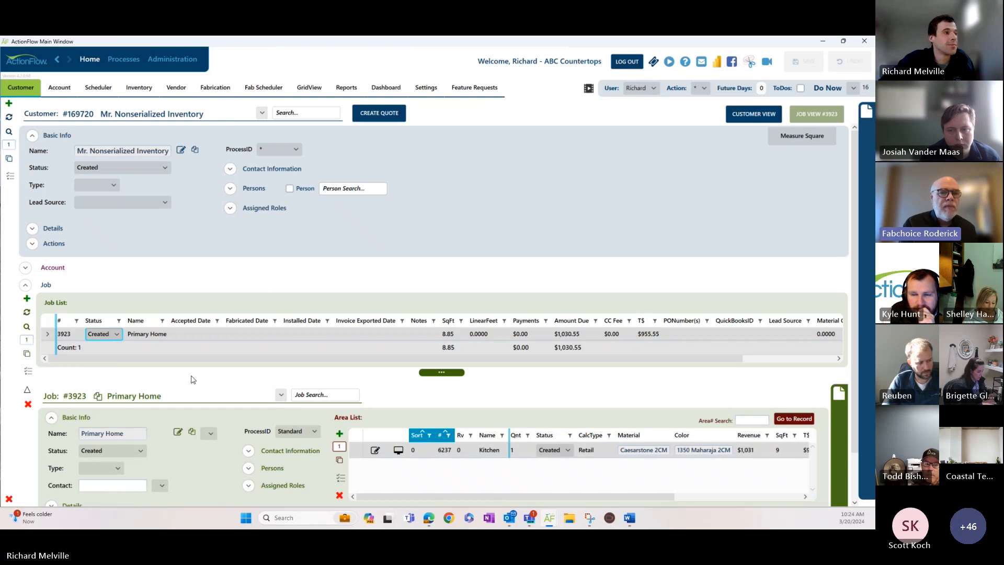
Look through the record types available in GridView and return to the inventory order.
click(309, 87)
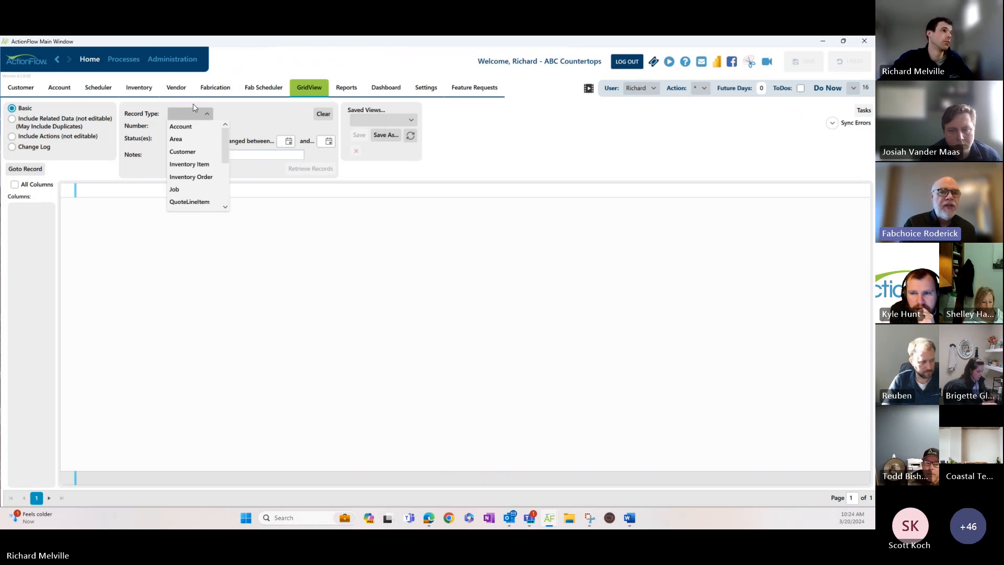
click(162, 96)
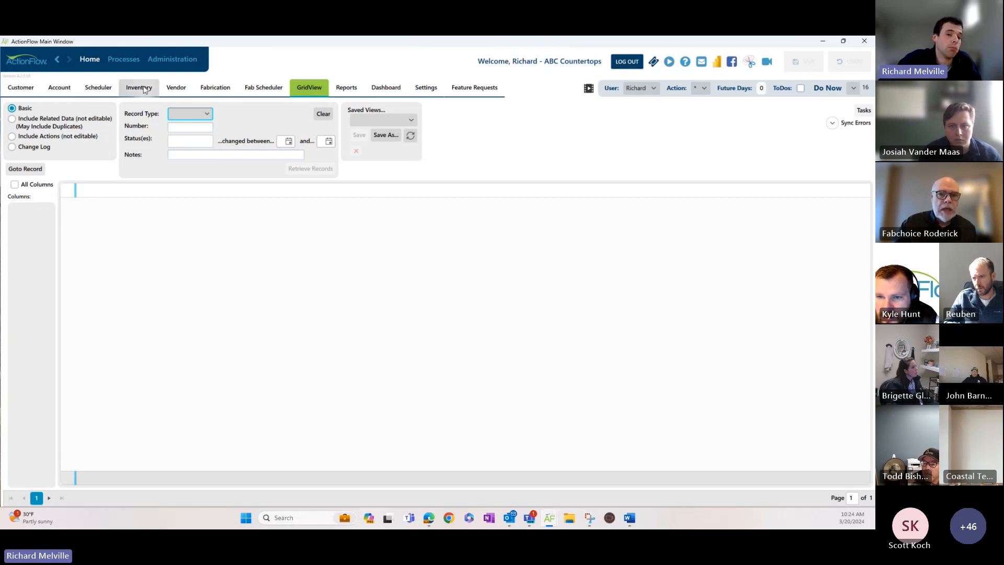
click(144, 90)
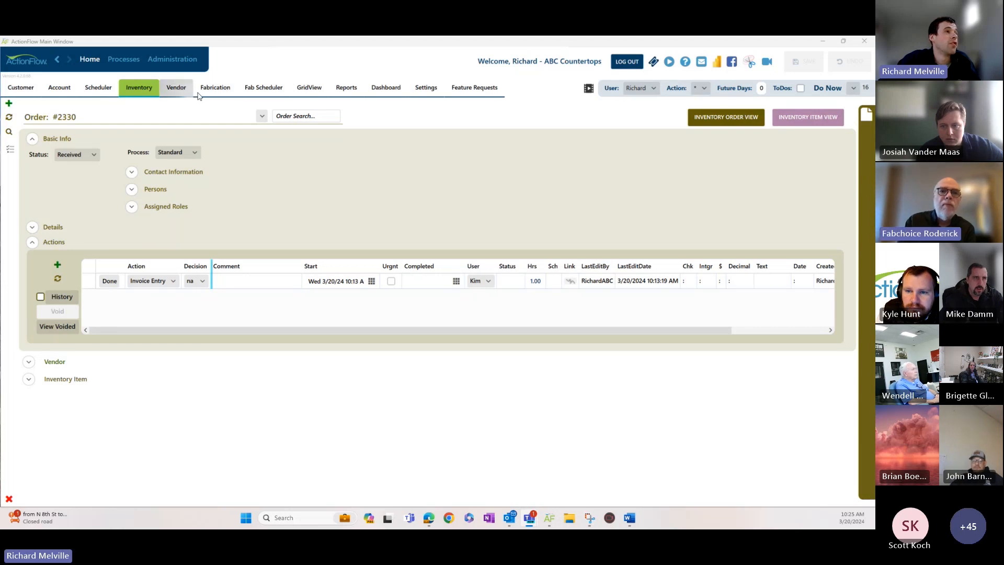
Review the Kitchen area's inventory items in Fabrication, including the Elkay 123 sink, and briefly revisit the customer record.
click(215, 92)
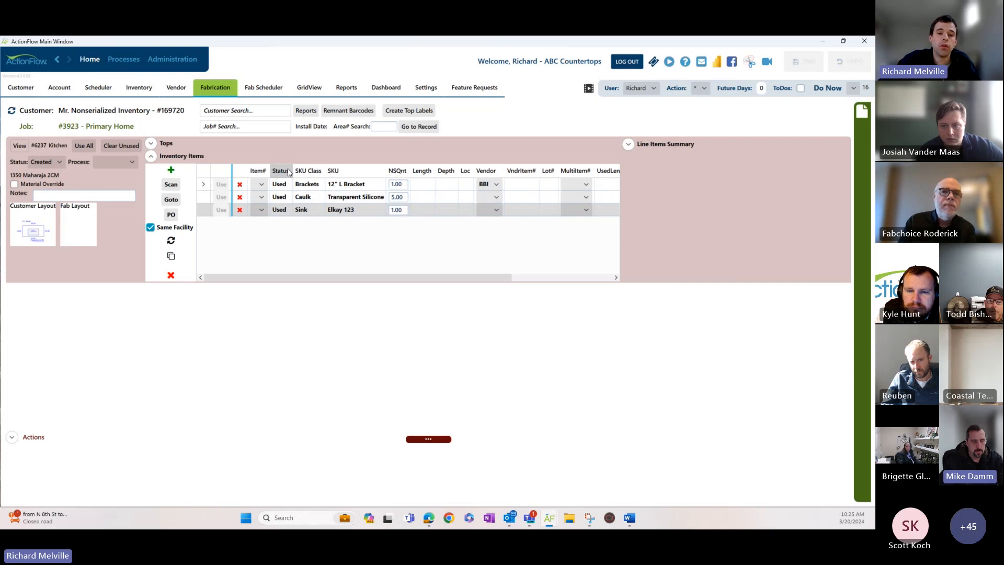
click(325, 211)
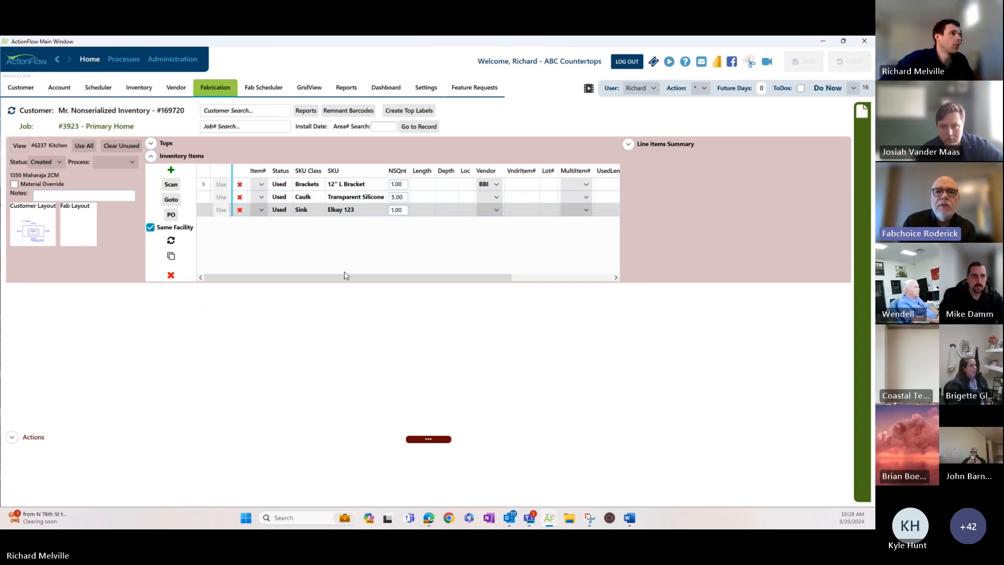
click(21, 89)
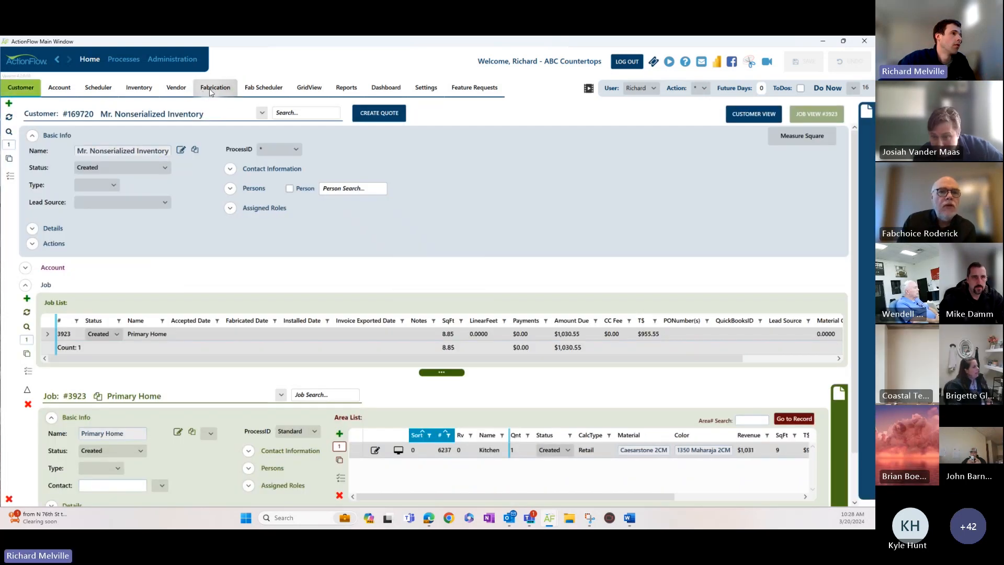
click(213, 89)
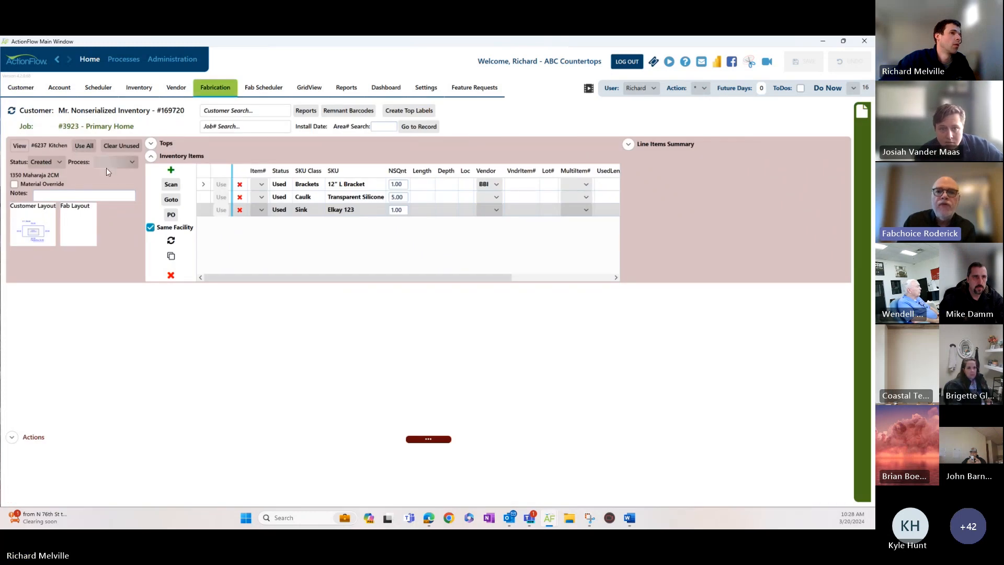
Expand the Kitchen area's Line Items Summary, examine the Caulk line, and collapse the summary again.
click(628, 144)
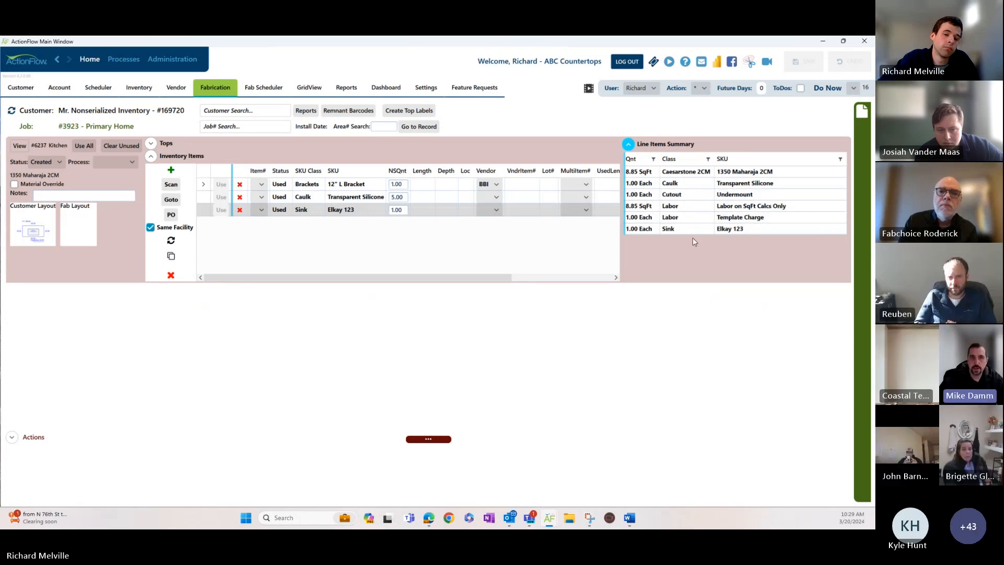
click(692, 189)
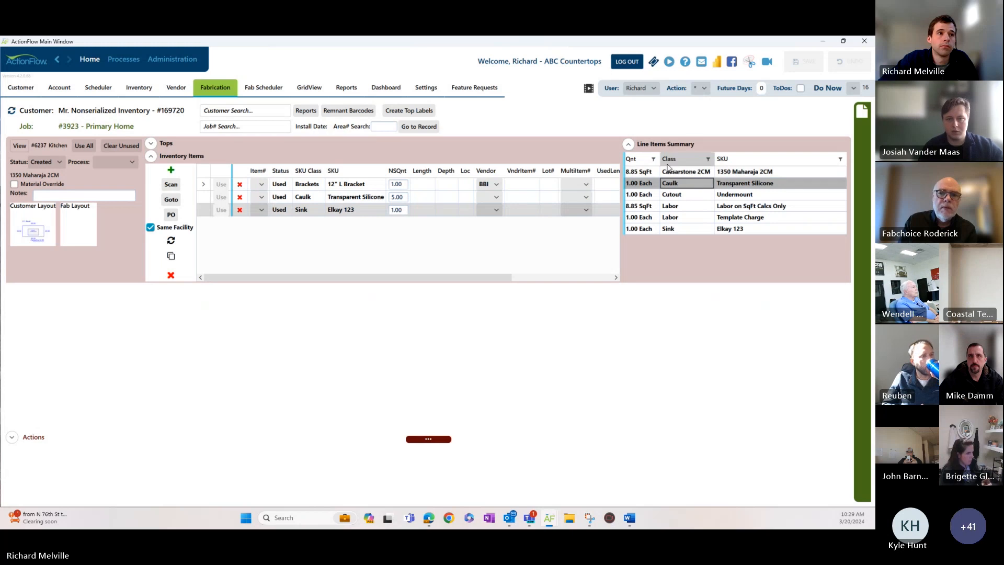
click(629, 144)
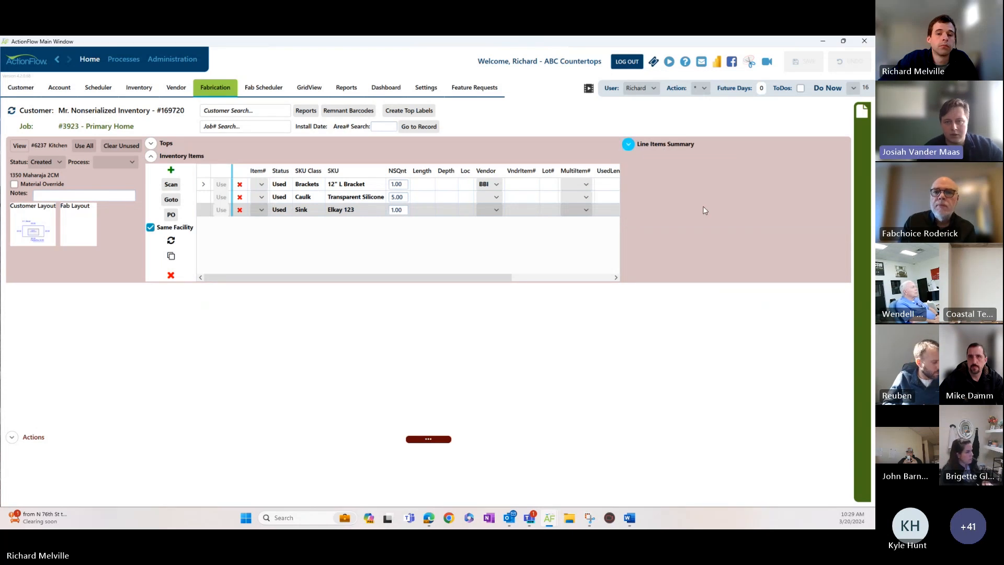